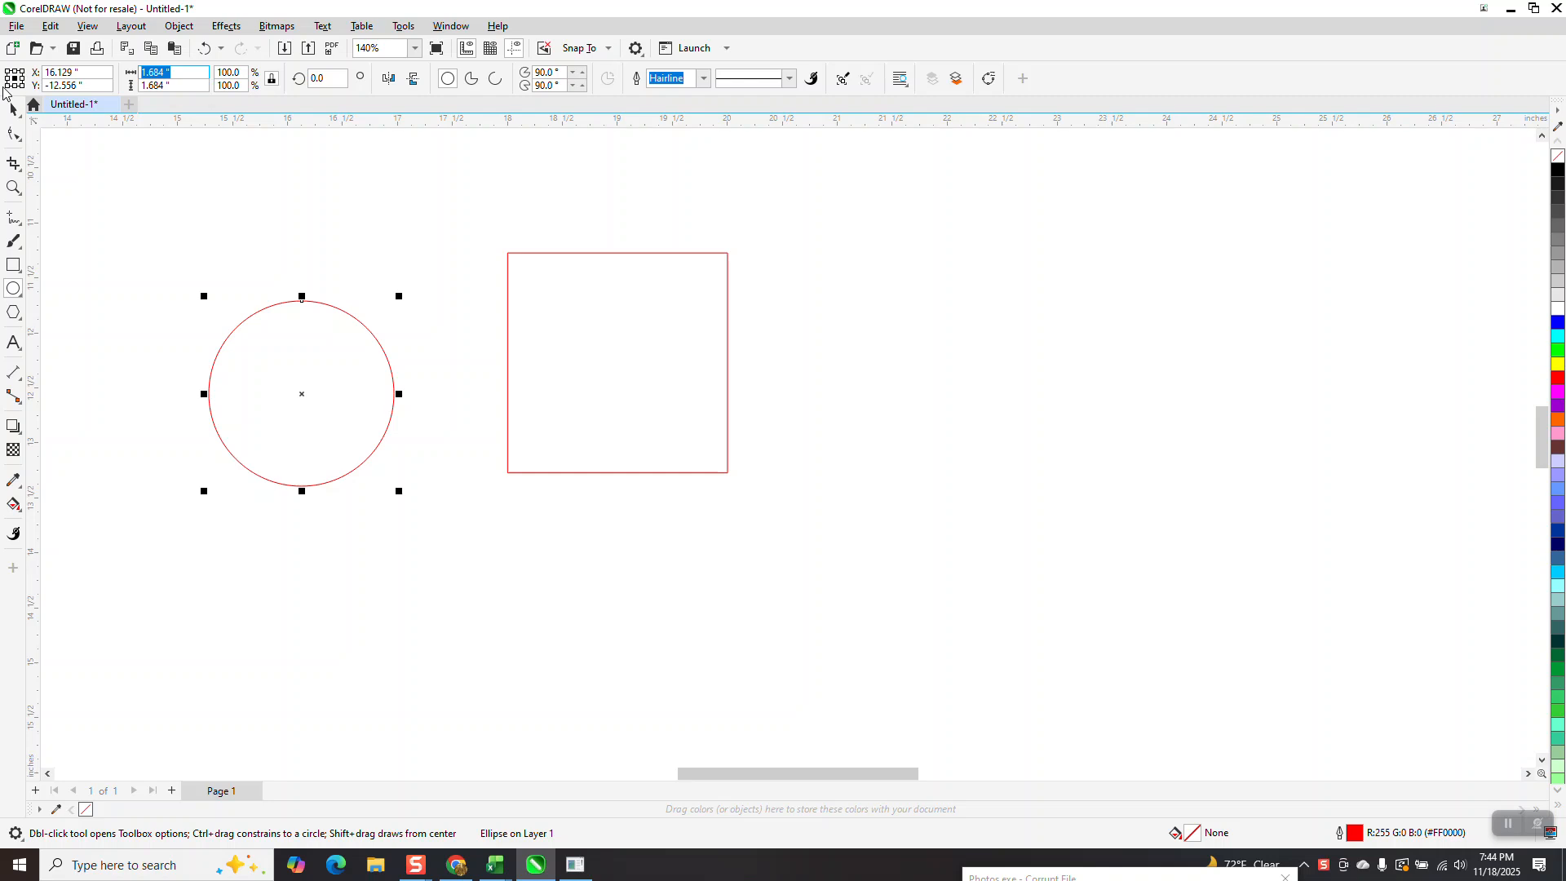
- Resize the circle to 2 inches and place copies centred on the square's two lower corners
{"action": "key", "text": "Return"}
{"action": "left_click", "coordinate": [13, 110]}
{"action": "left_click_drag", "start_coordinate": [304, 399], "coordinate": [738, 468]}
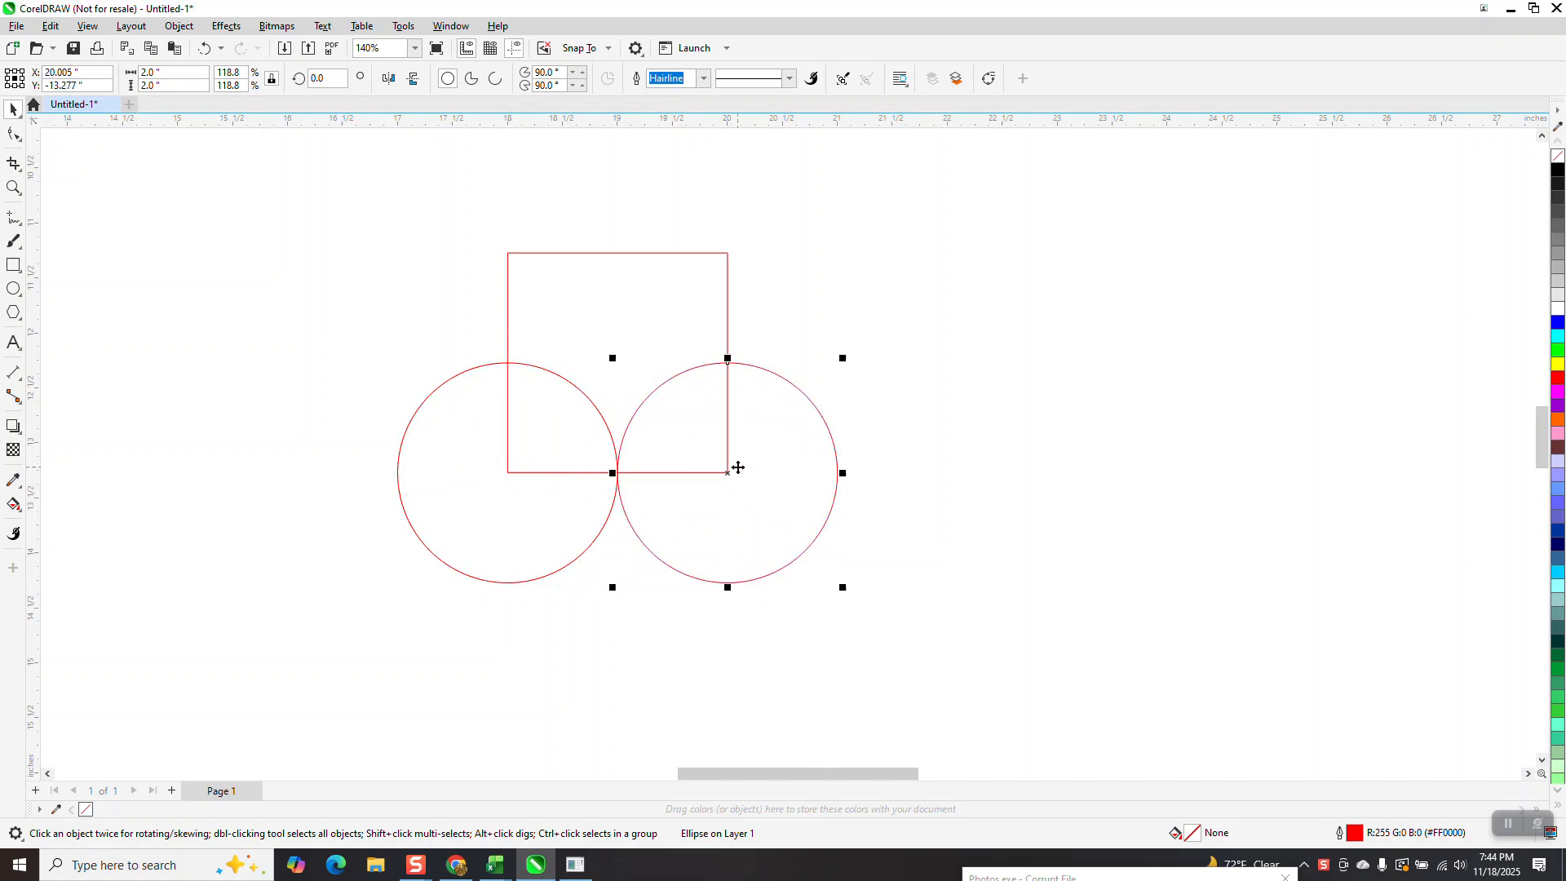
- Add another copy of the 2-inch circle and centre both it and the square on the page
{"action": "key", "text": "ctrl+v"}
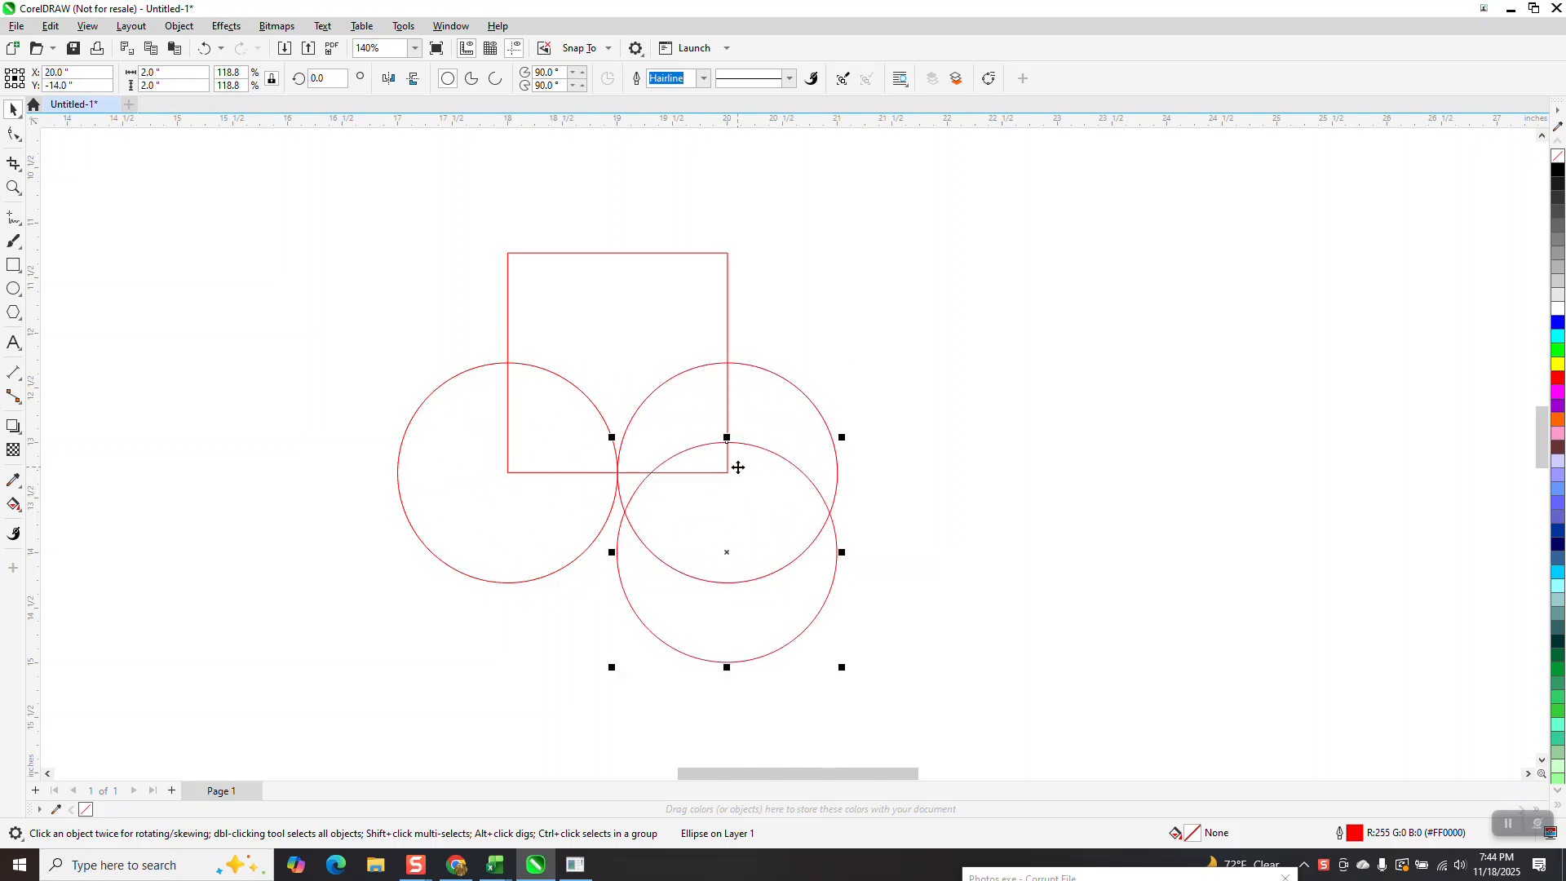
{"action": "left_click", "coordinate": [727, 346]}
{"action": "left_click_drag", "start_coordinate": [726, 344], "coordinate": [836, 533]}
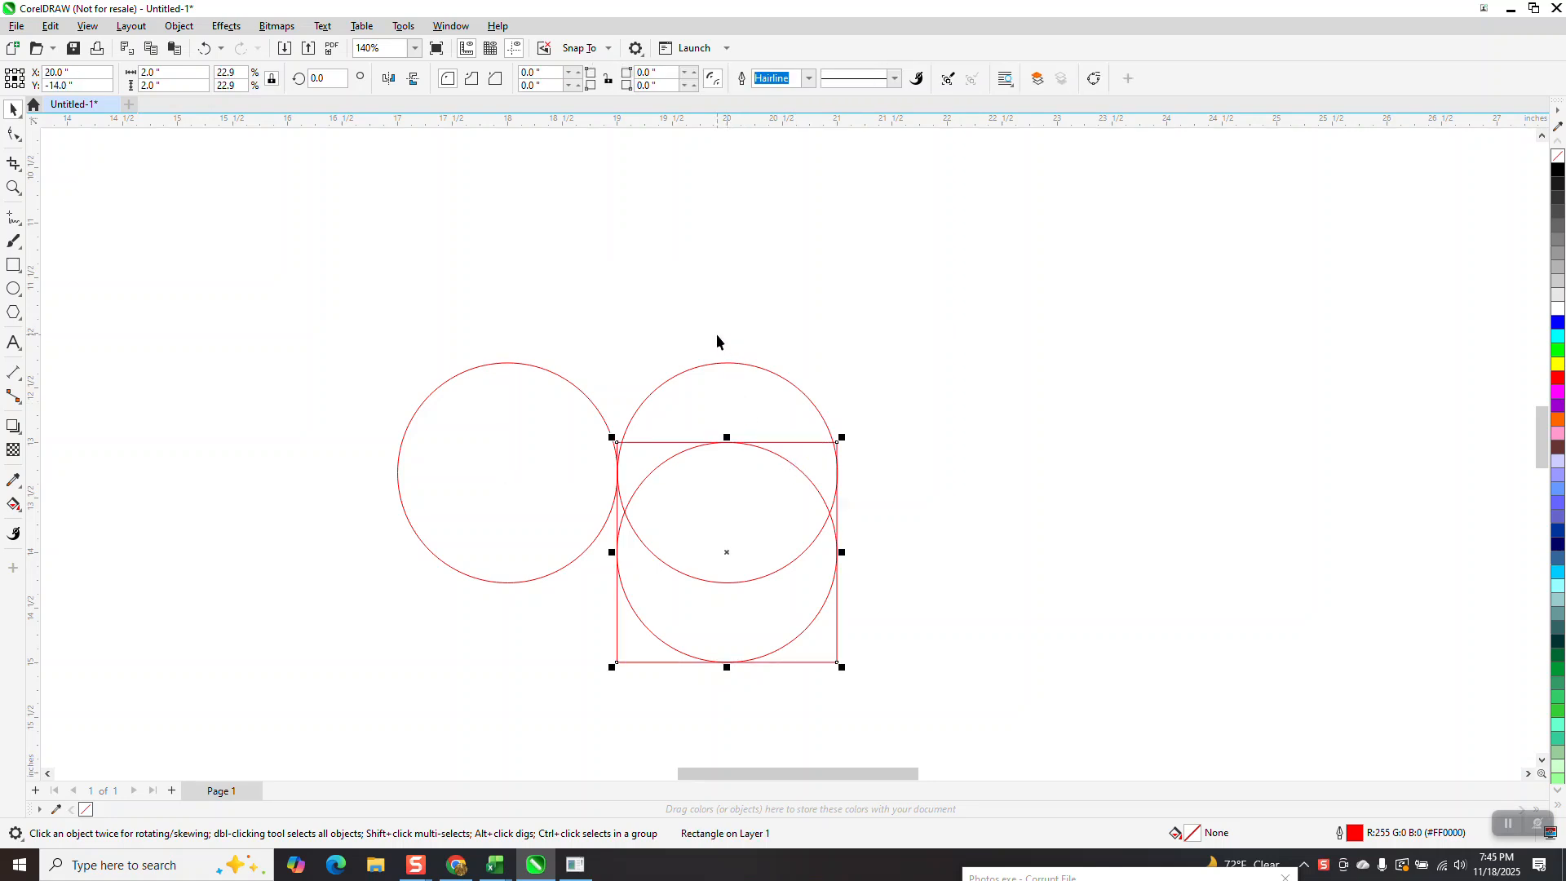
- Move the two off-centre circles so their centres snap to the square's lower corners
{"action": "left_click", "coordinate": [744, 364]}
{"action": "left_click_drag", "start_coordinate": [729, 472], "coordinate": [840, 676]}
{"action": "left_click", "coordinate": [506, 445]}
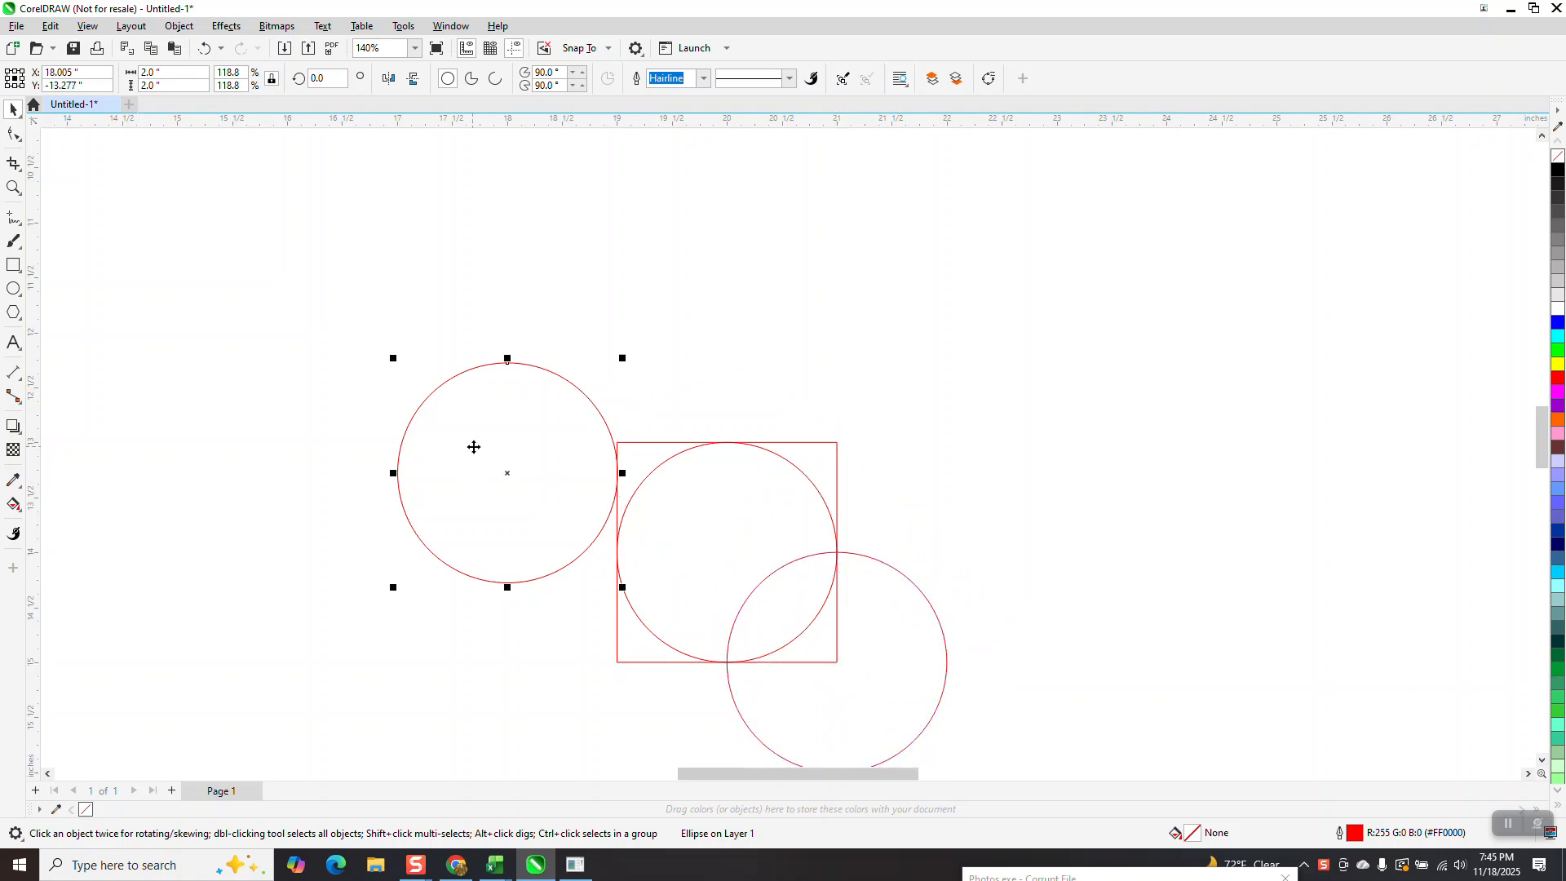
{"action": "left_click_drag", "start_coordinate": [508, 476], "coordinate": [616, 665]}
- Draw a horizontal 2-Point Line across the square's middle, joining the points where the circles meet its sides
{"action": "scroll", "coordinate": [465, 378], "scroll_direction": "down", "scroll_amount": 3}
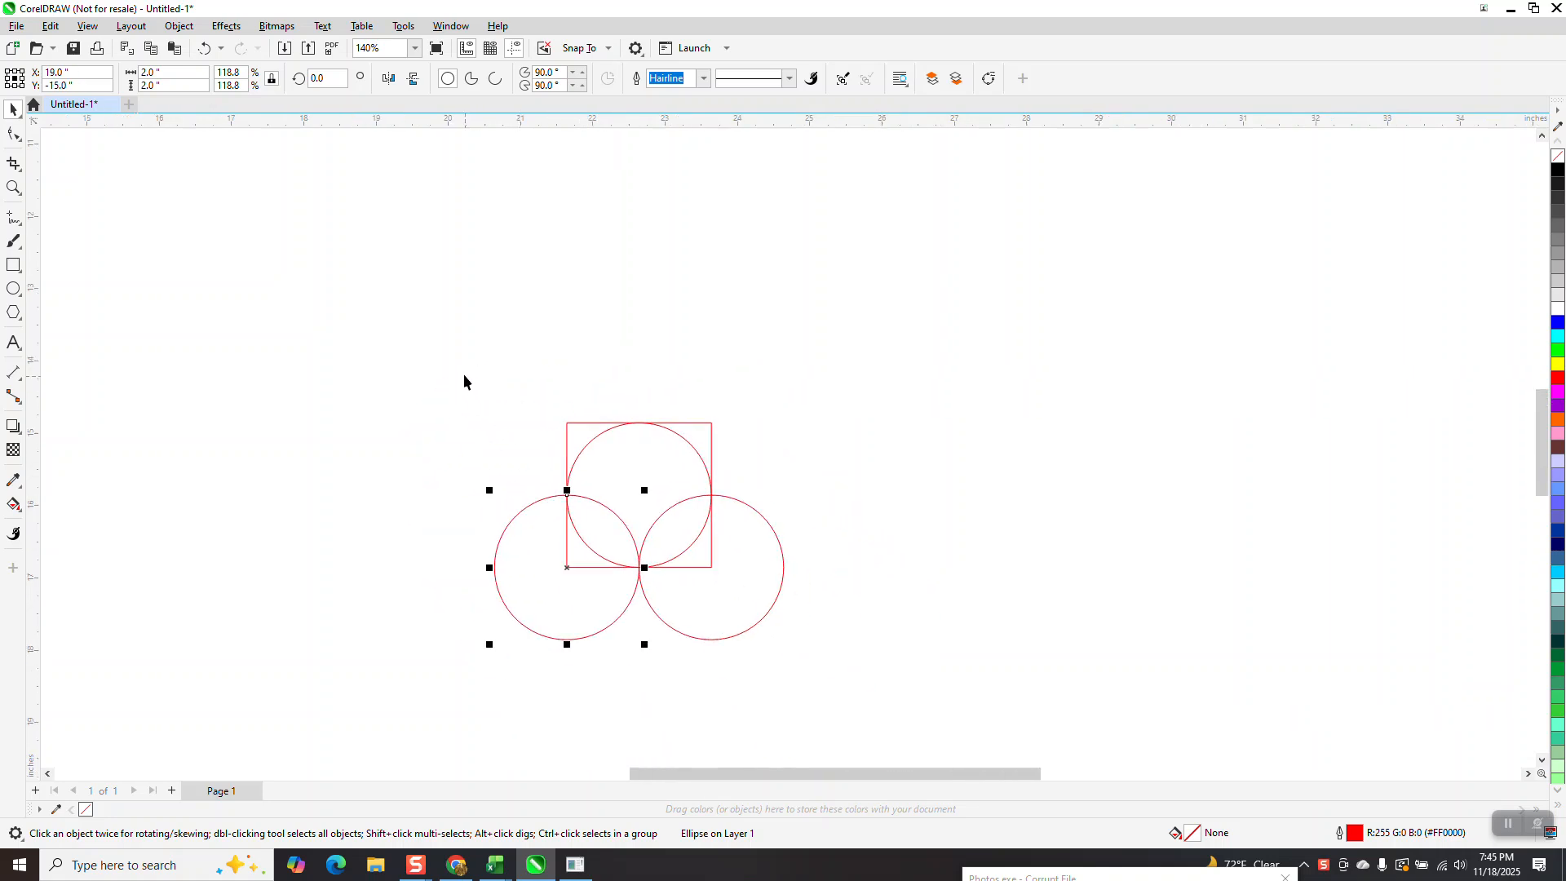
{"action": "left_click", "coordinate": [13, 187]}
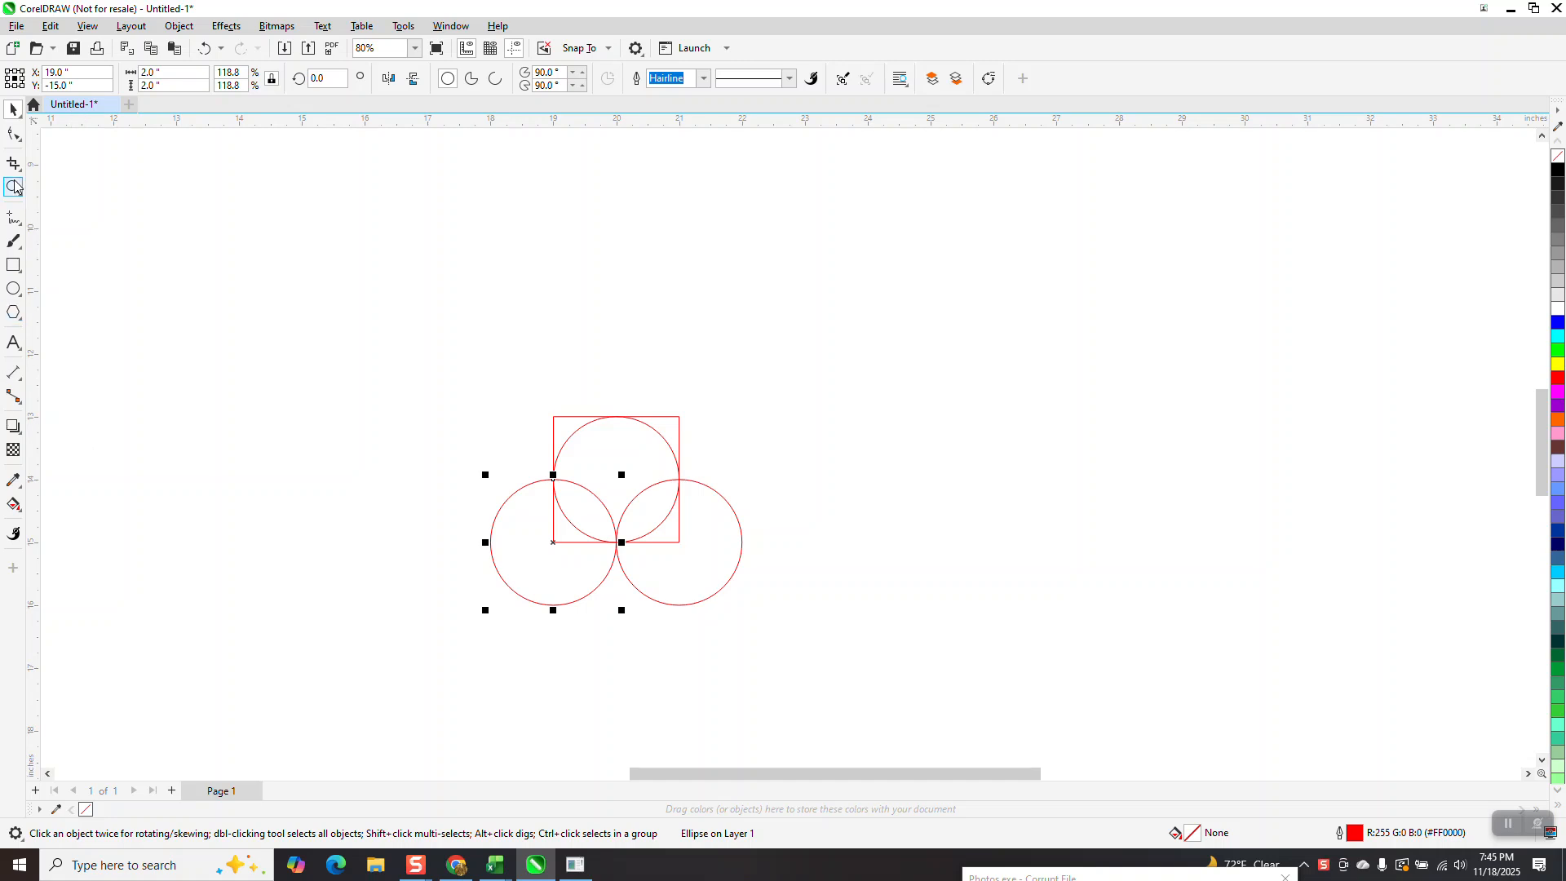
{"action": "left_click_drag", "start_coordinate": [440, 349], "coordinate": [570, 508]}
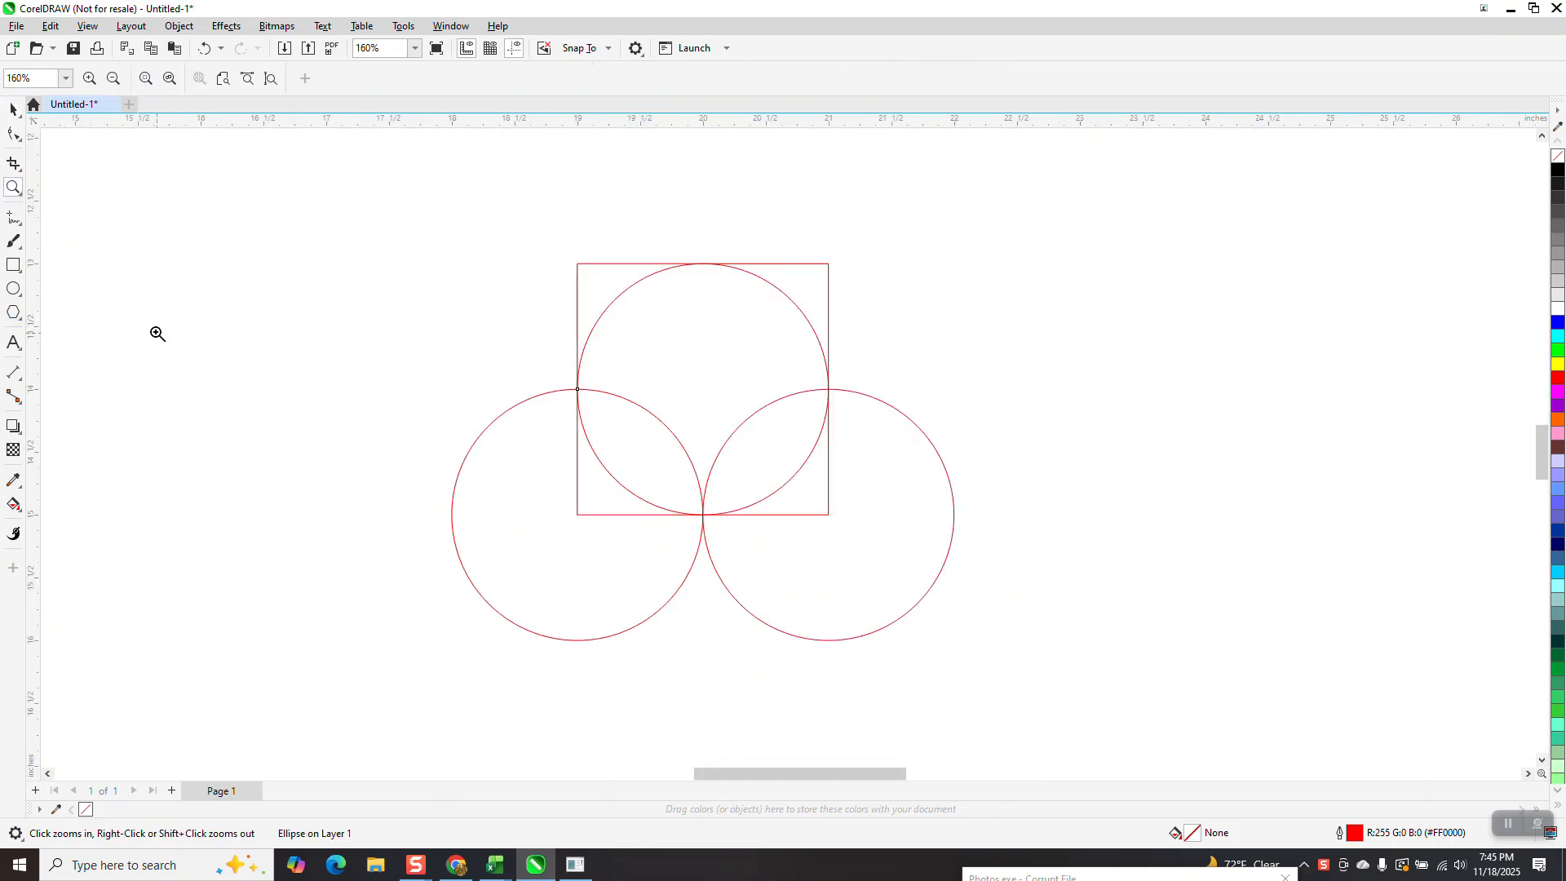
{"action": "left_click", "coordinate": [23, 227]}
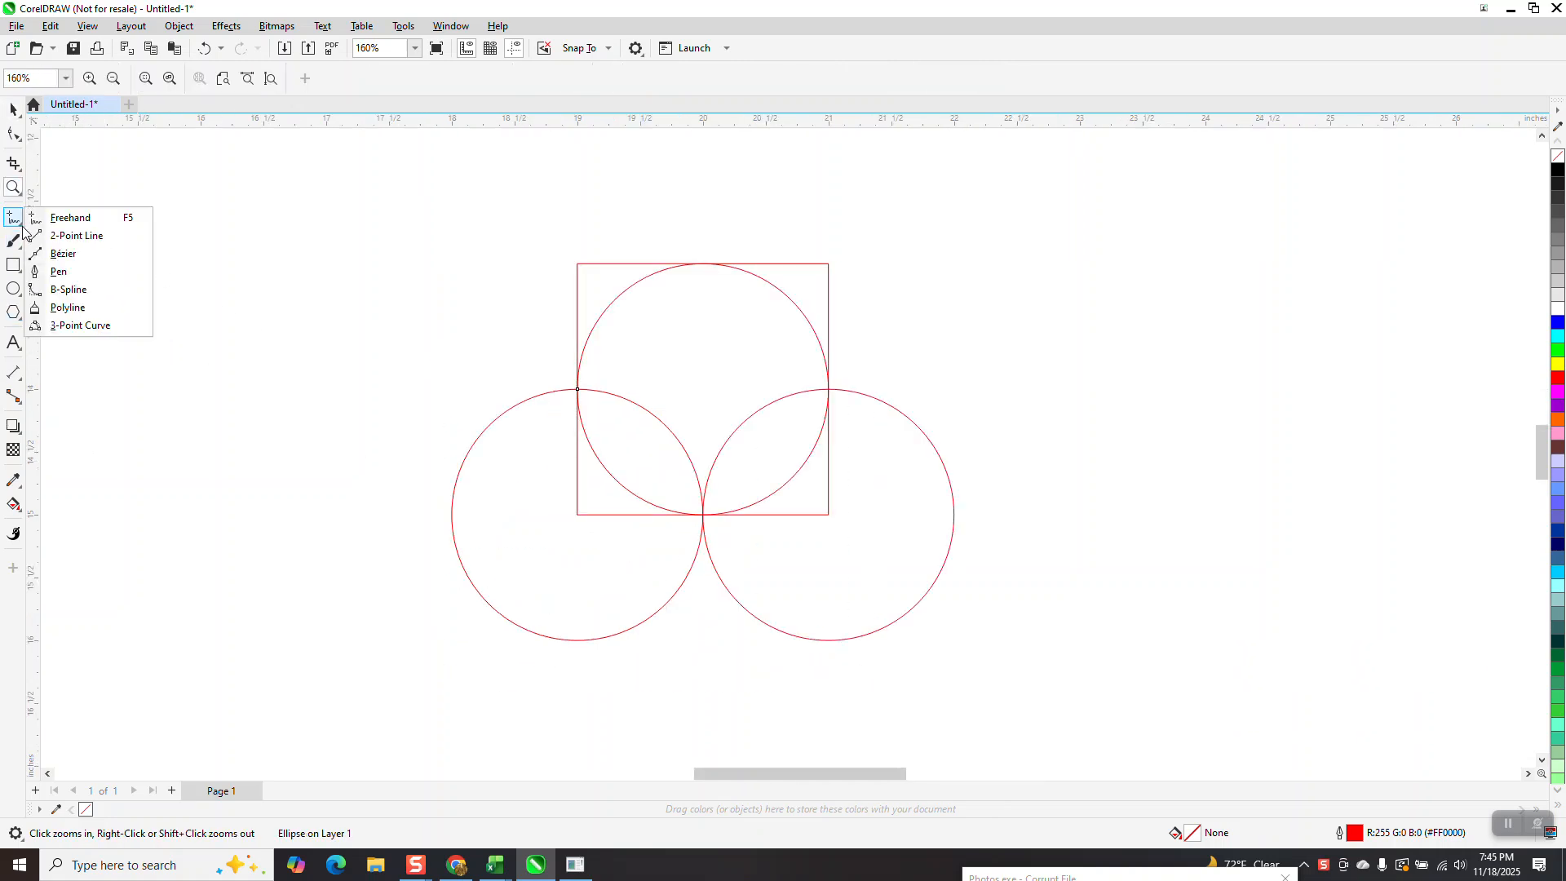
{"action": "left_click", "coordinate": [74, 235]}
{"action": "left_click_drag", "start_coordinate": [829, 391], "coordinate": [578, 389]}
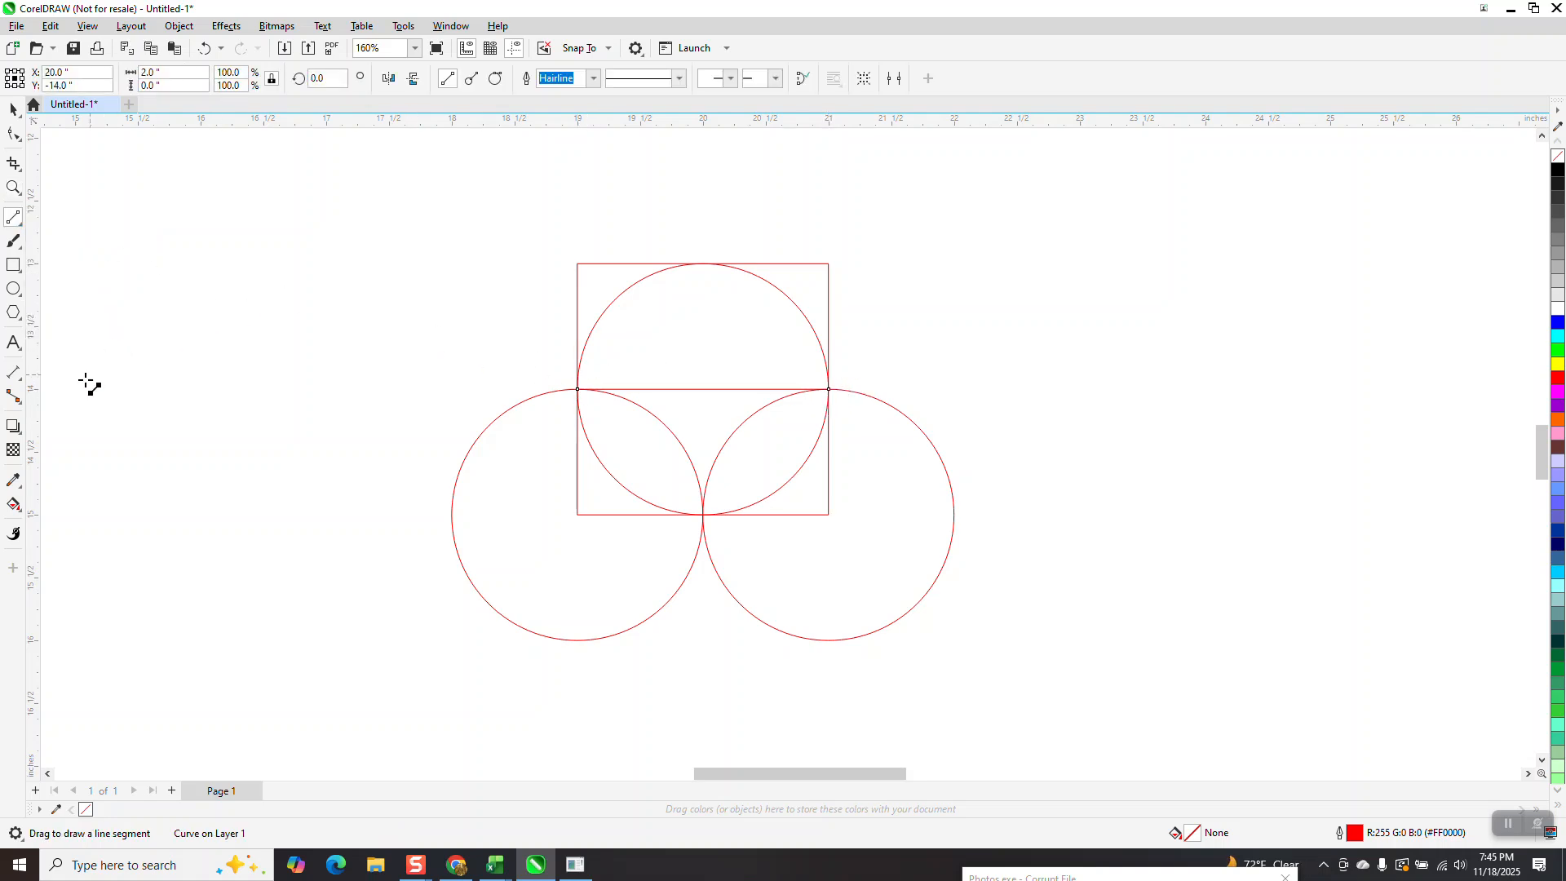
- With nothing selected, set the nudge distance to 3 inches
{"action": "left_click", "coordinate": [13, 505]}
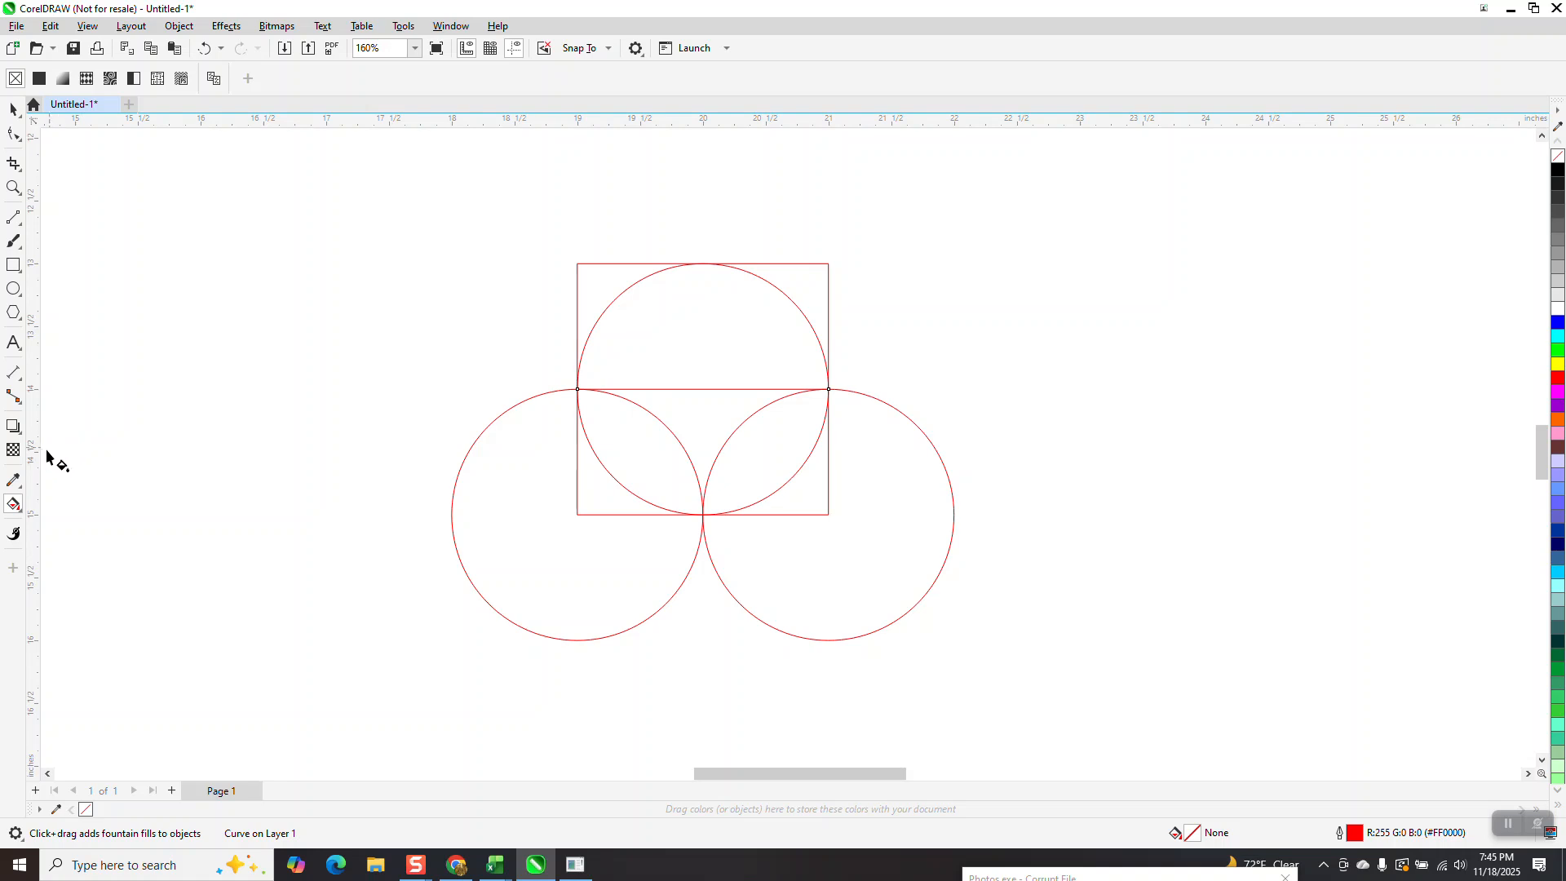
{"action": "left_click", "coordinate": [13, 108]}
{"action": "left_click", "coordinate": [182, 181]}
{"action": "double_click", "coordinate": [568, 79]}
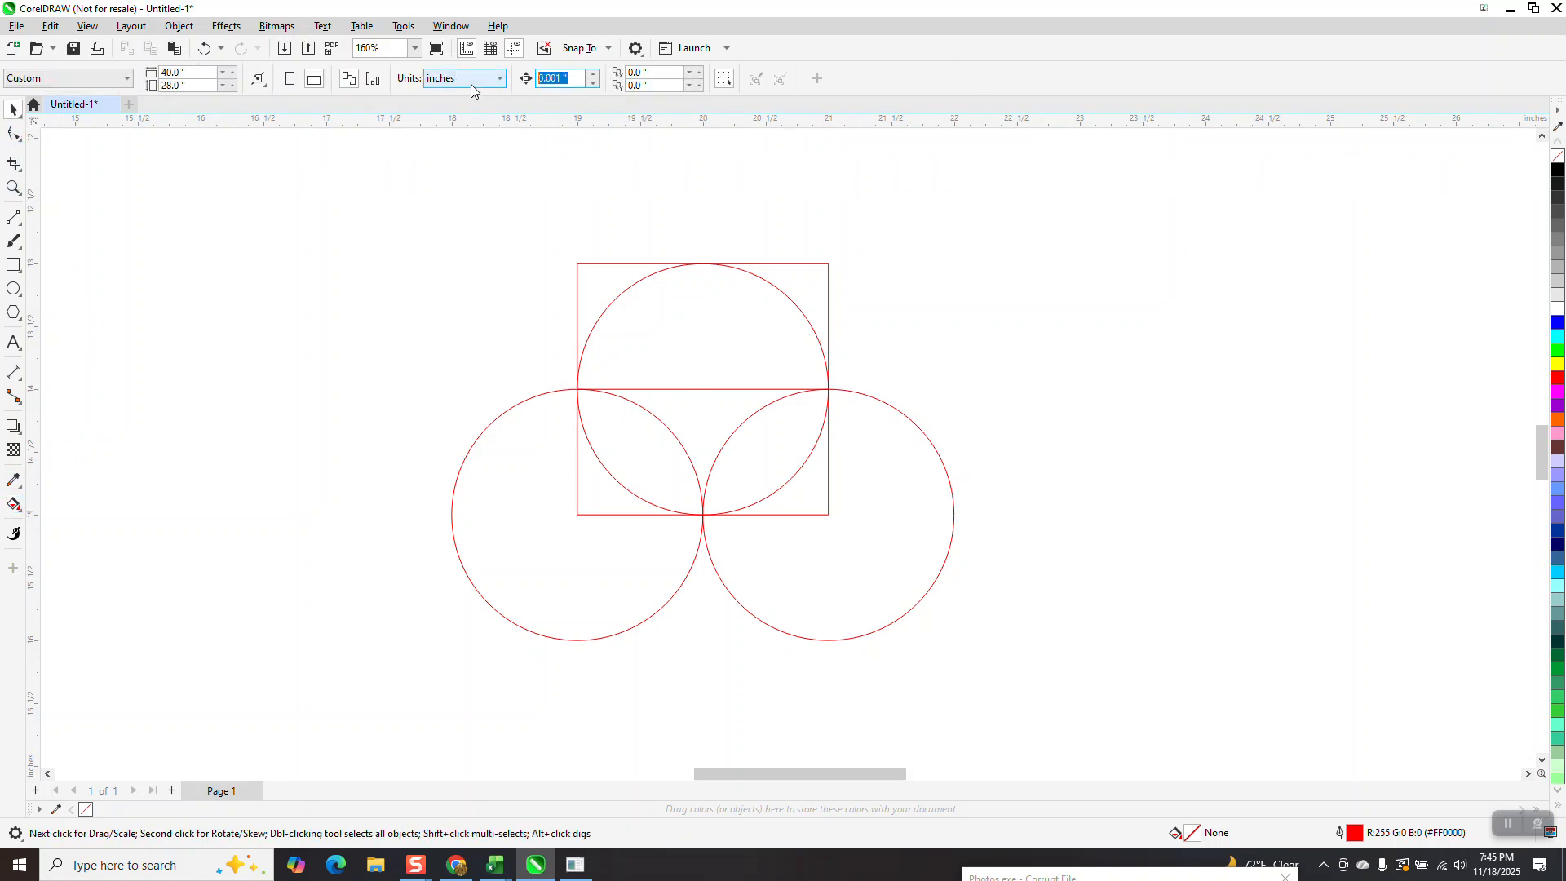
{"action": "type", "text": "3"}
- Smart Fill the upper half circle and the curved wedge below the line, nudging each filled shape 3 inches right
{"action": "left_click", "coordinate": [13, 504]}
{"action": "left_click", "coordinate": [13, 504]}
{"action": "left_click", "coordinate": [98, 522]}
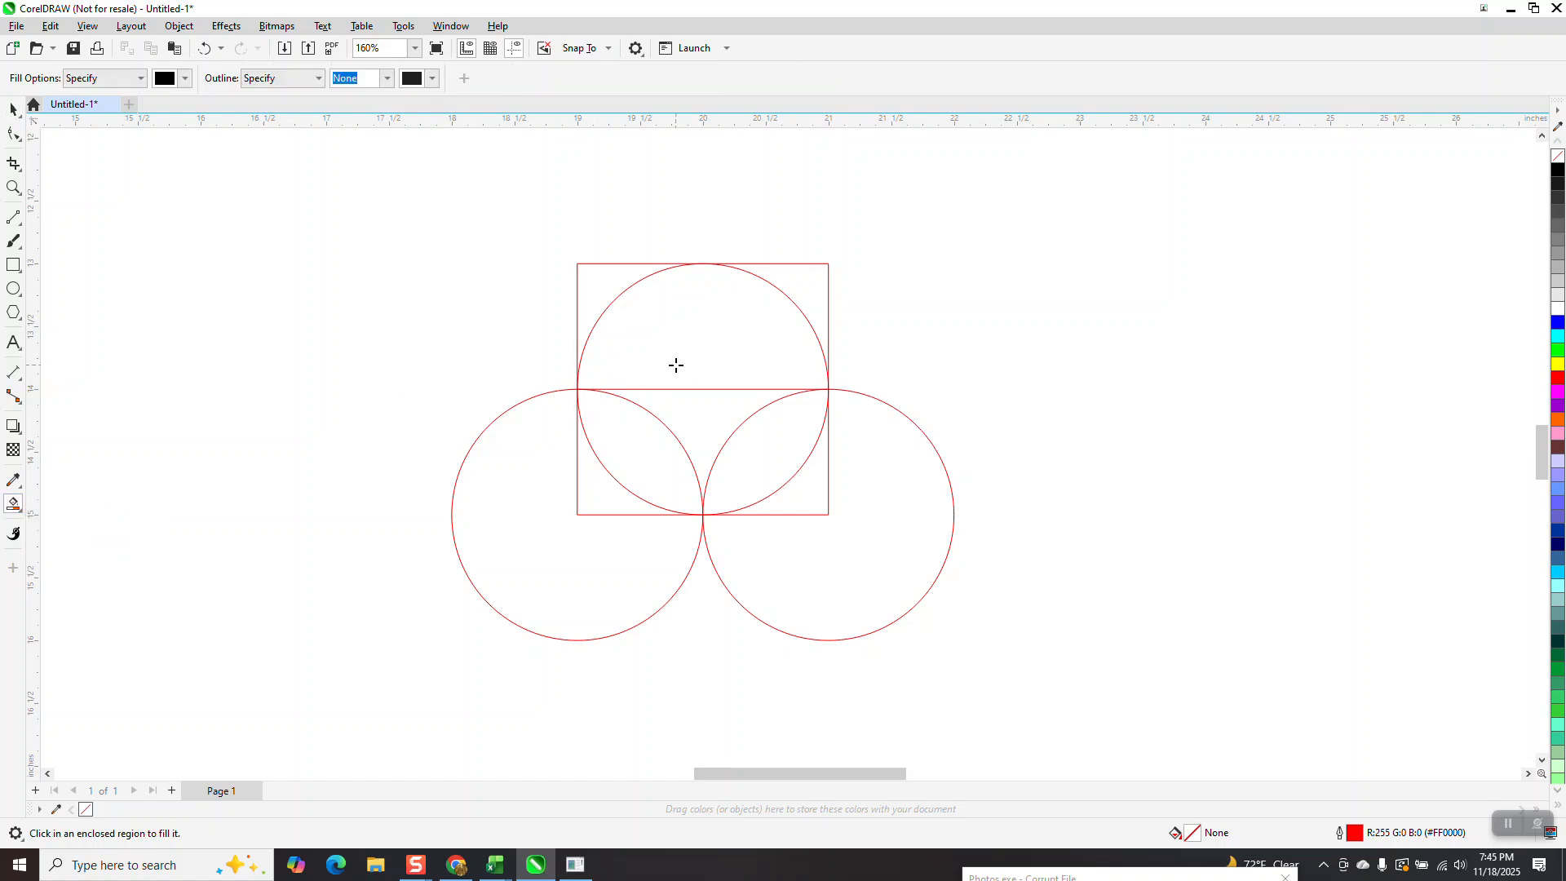
{"action": "left_click", "coordinate": [673, 364]}
{"action": "key", "text": "Right"}
{"action": "left_click", "coordinate": [701, 399]}
{"action": "key", "text": "Right"}
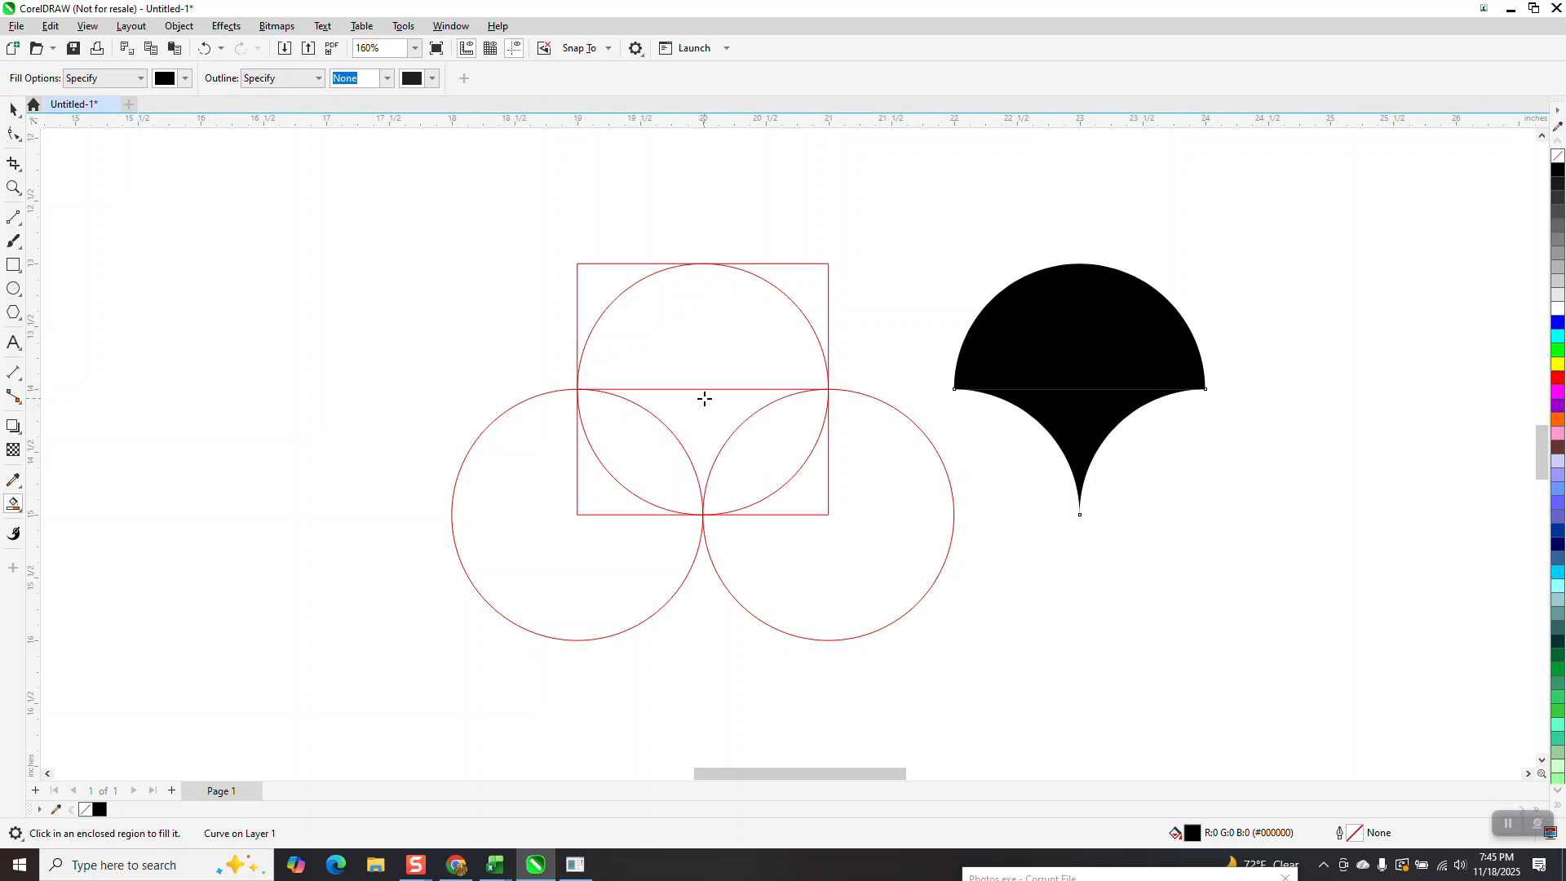
- Remove the fill from both new shapes and give them a black outline
{"action": "left_click", "coordinate": [13, 109]}
{"action": "left_click_drag", "start_coordinate": [927, 242], "coordinate": [1284, 600]}
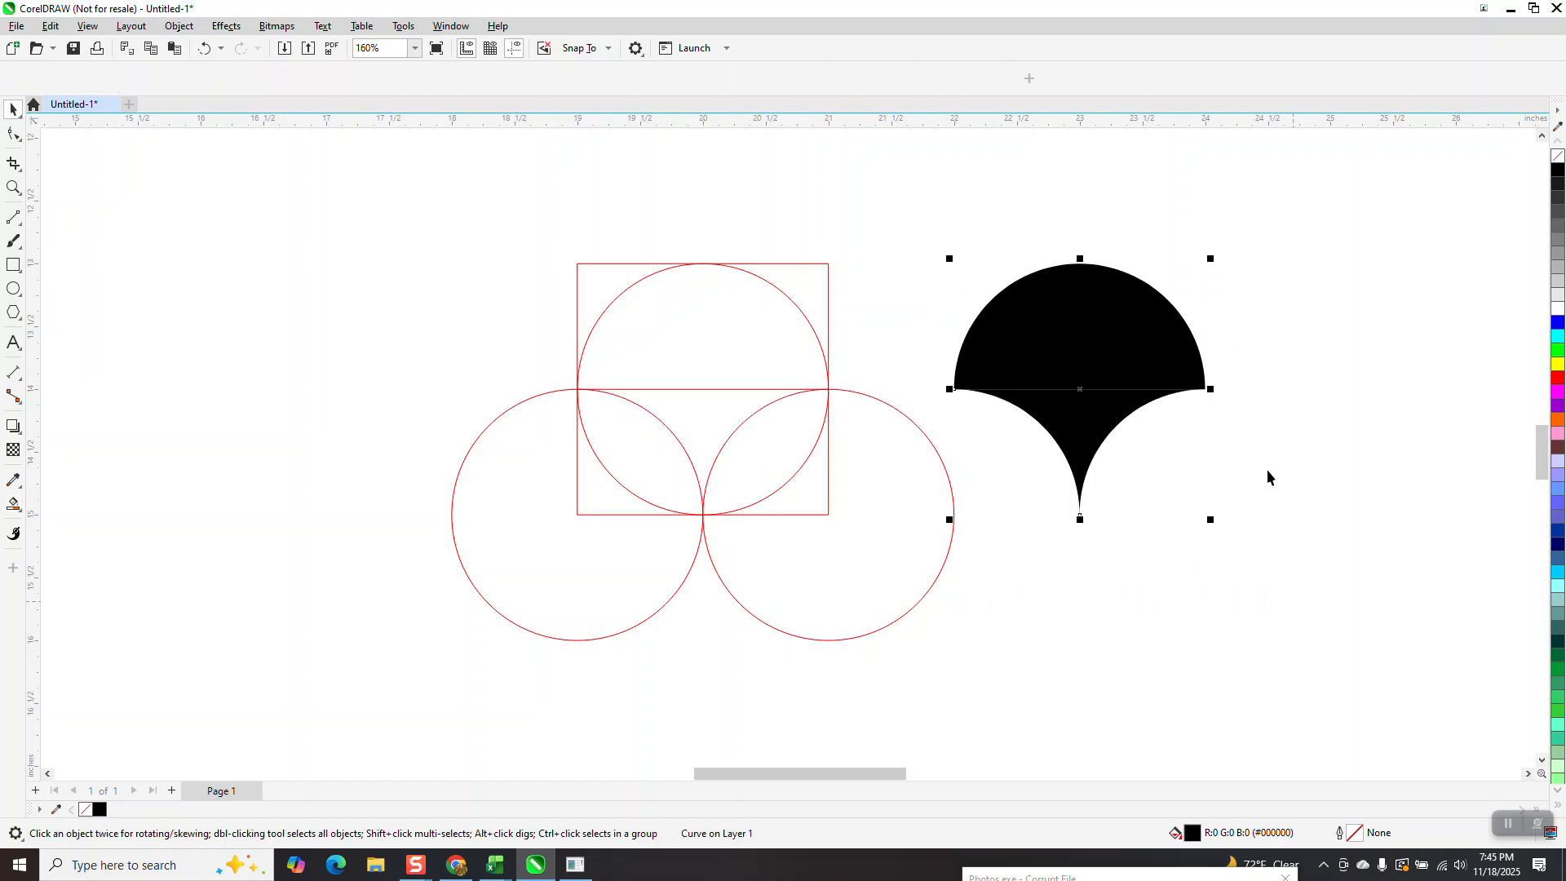
{"action": "left_click", "coordinate": [1555, 156]}
{"action": "right_click", "coordinate": [1558, 169]}
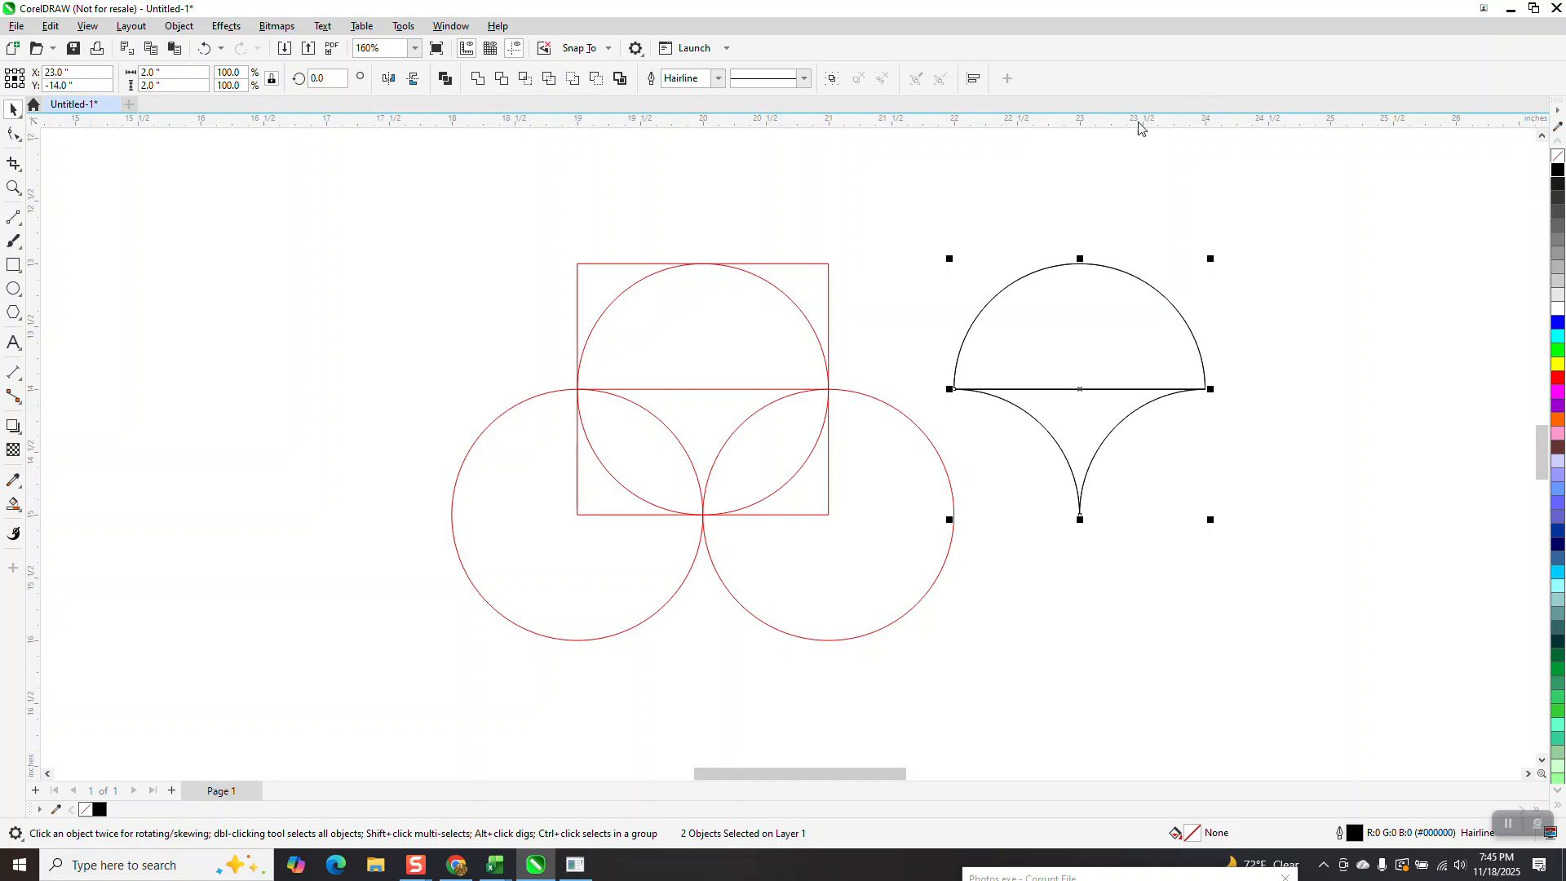
- Scale a duplicate of both outlines about their centre to 1.85 inches and repeat inward down to about 0.65 inch
{"action": "left_click_drag", "start_coordinate": [1212, 259], "coordinate": [1204, 267]}
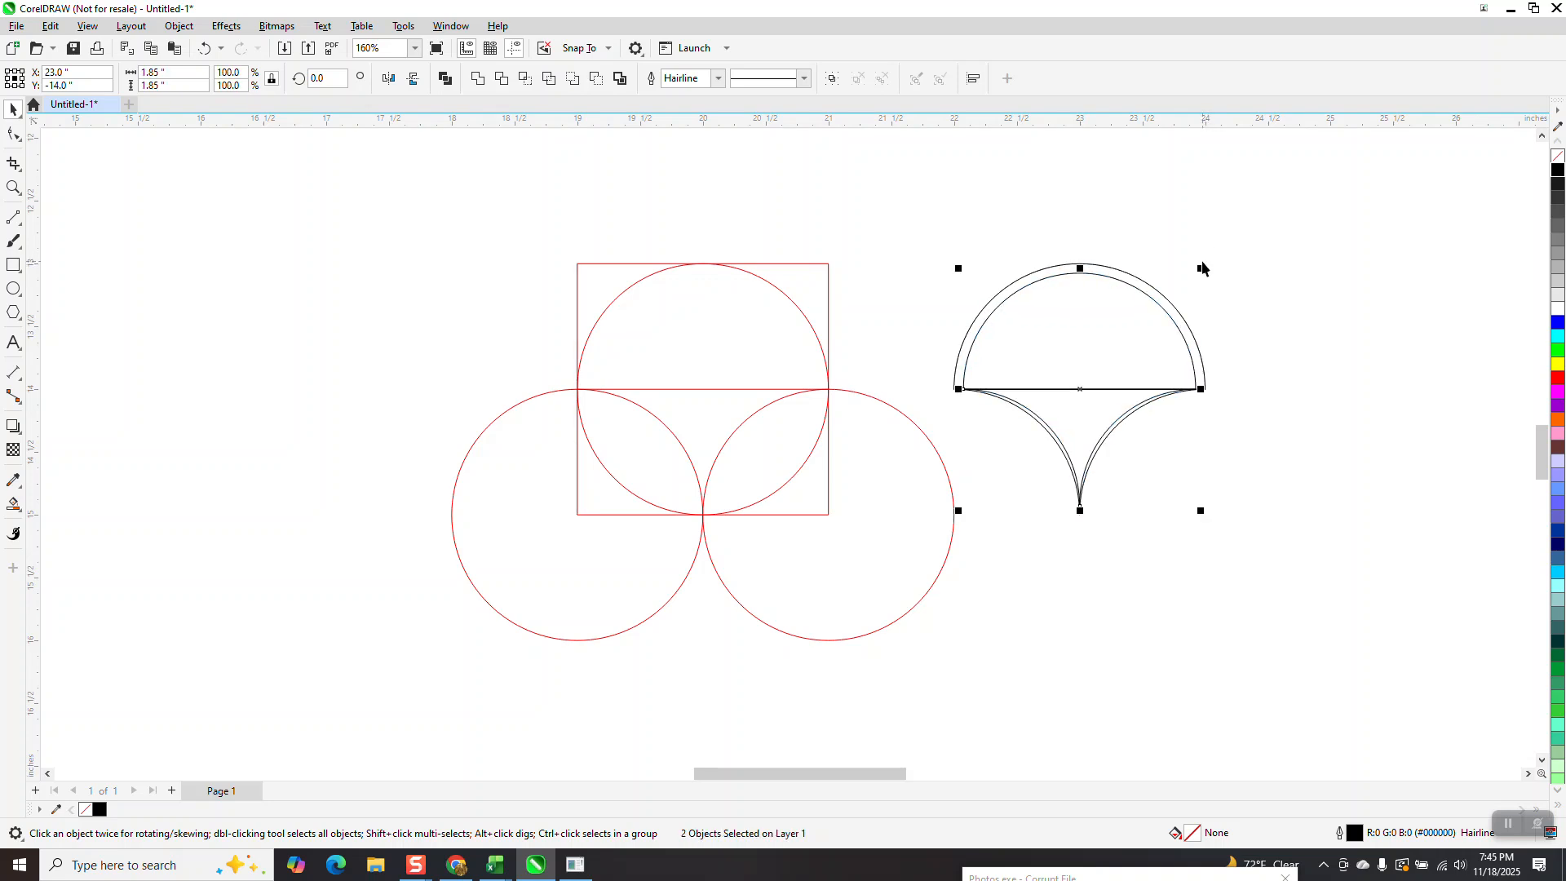
{"action": "key", "text": "ctrl+r"}
{"action": "key", "text": "ctrl+r"}
{"action": "key", "text": "ctrl+r"}
{"action": "key", "text": "ctrl+r"}
{"action": "key", "text": "ctrl+r"}
{"action": "key", "text": "ctrl+r"}
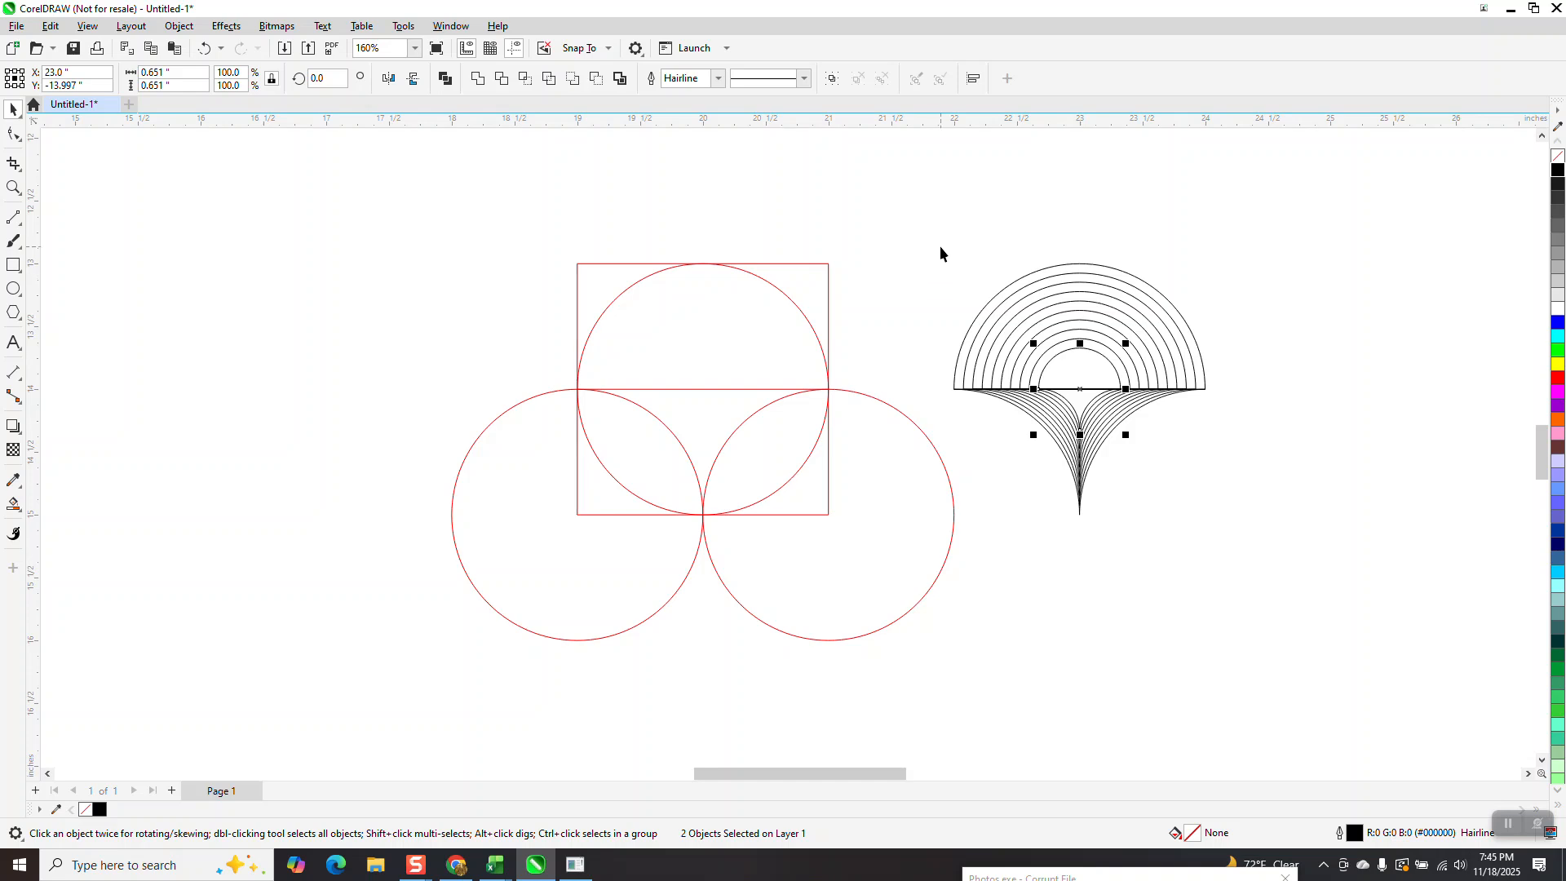
- Fill all the nested shapes with black and combine them into one striped shape
{"action": "left_click_drag", "start_coordinate": [939, 240], "coordinate": [1369, 576]}
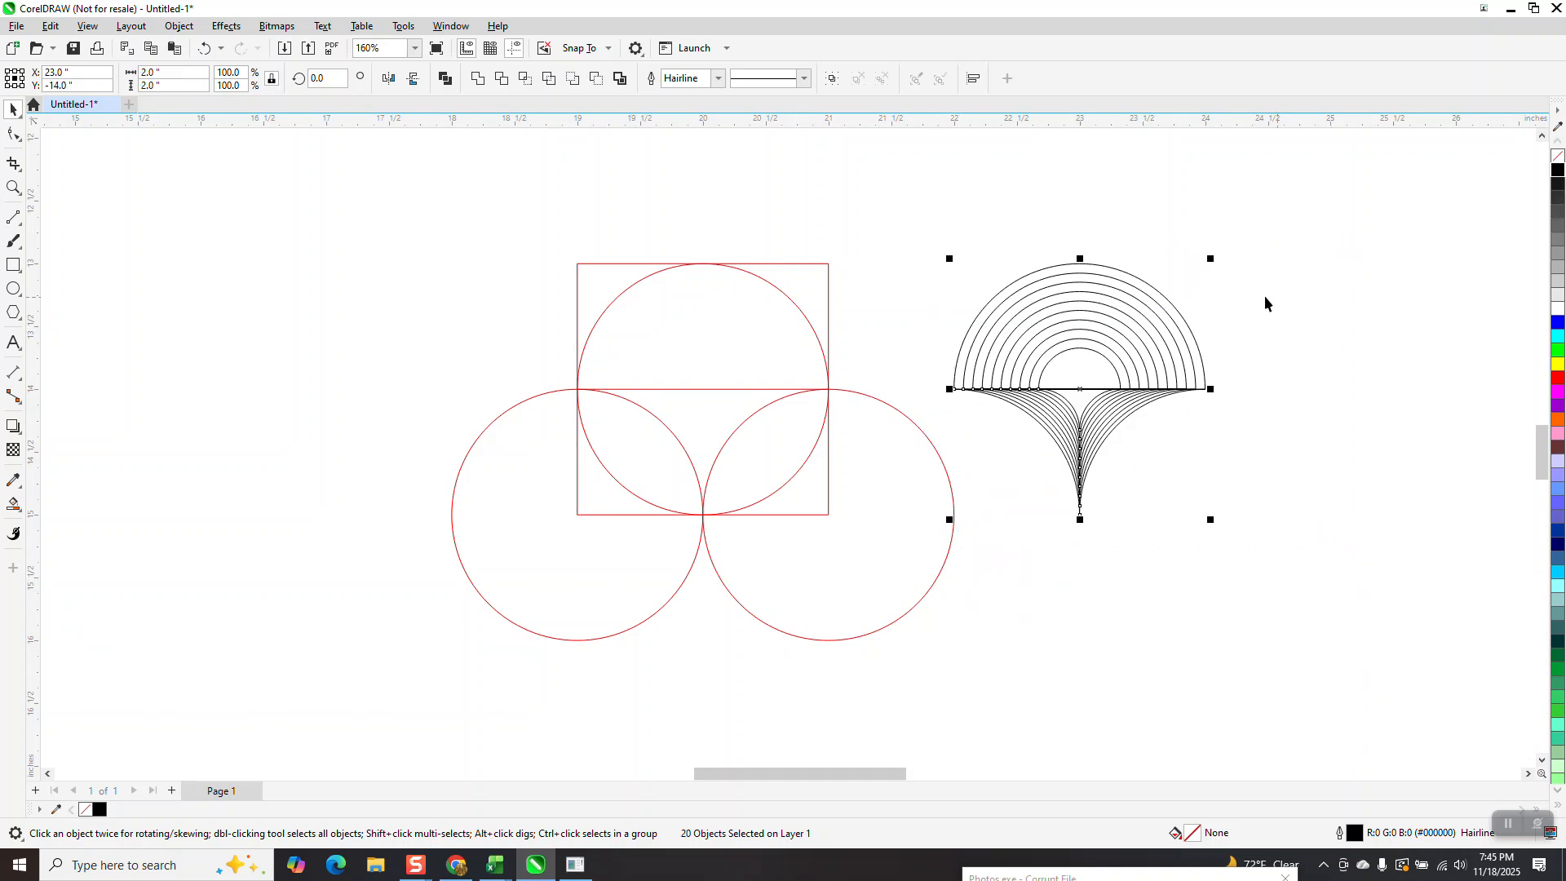
{"action": "left_click", "coordinate": [1558, 173]}
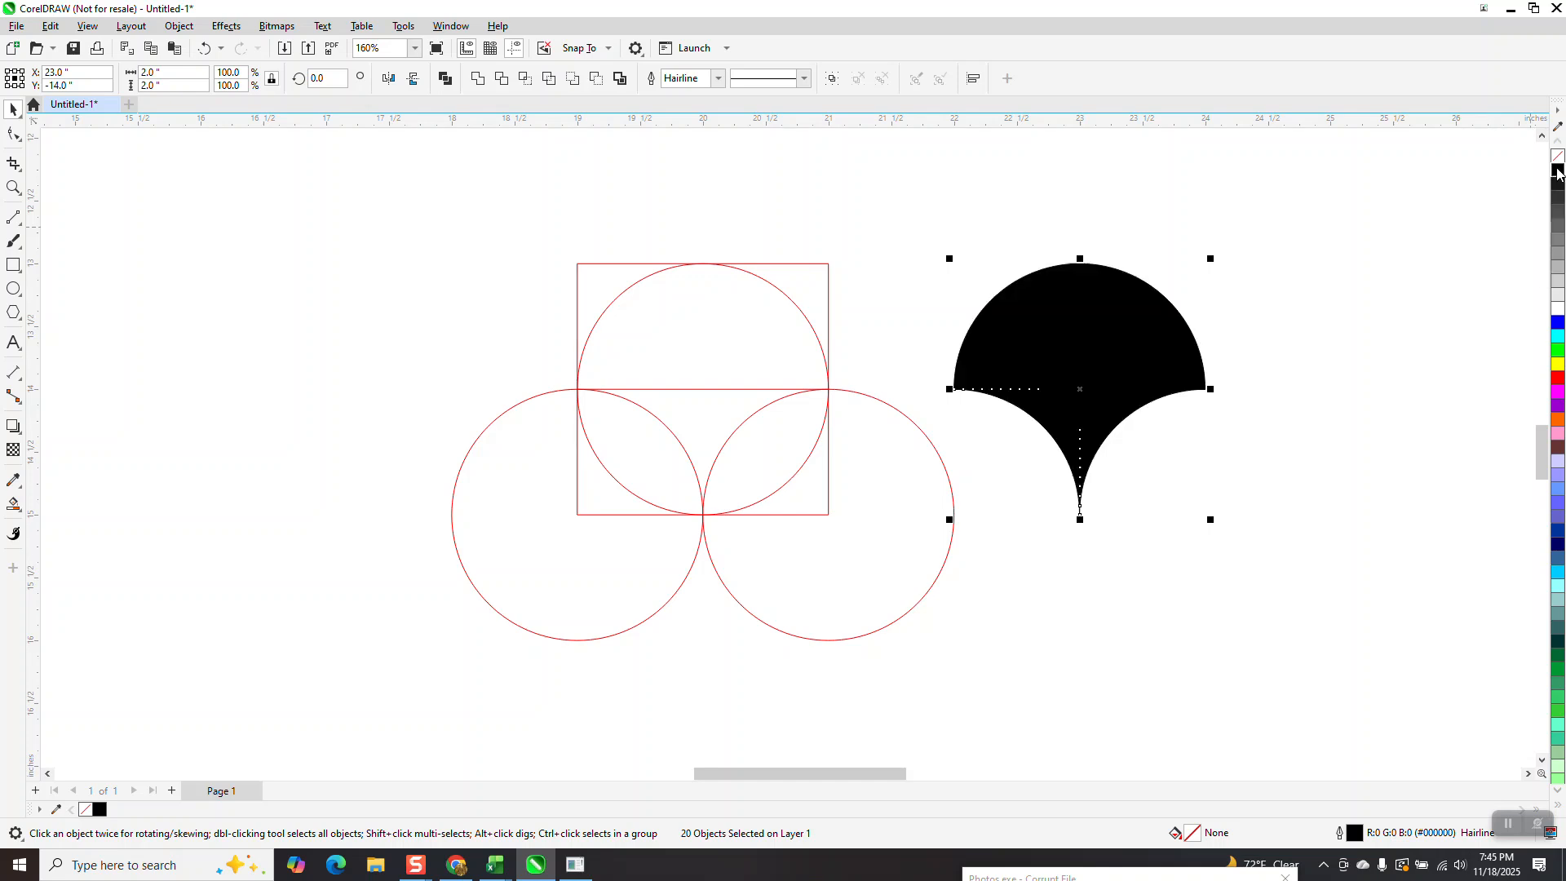
{"action": "left_click", "coordinate": [446, 80]}
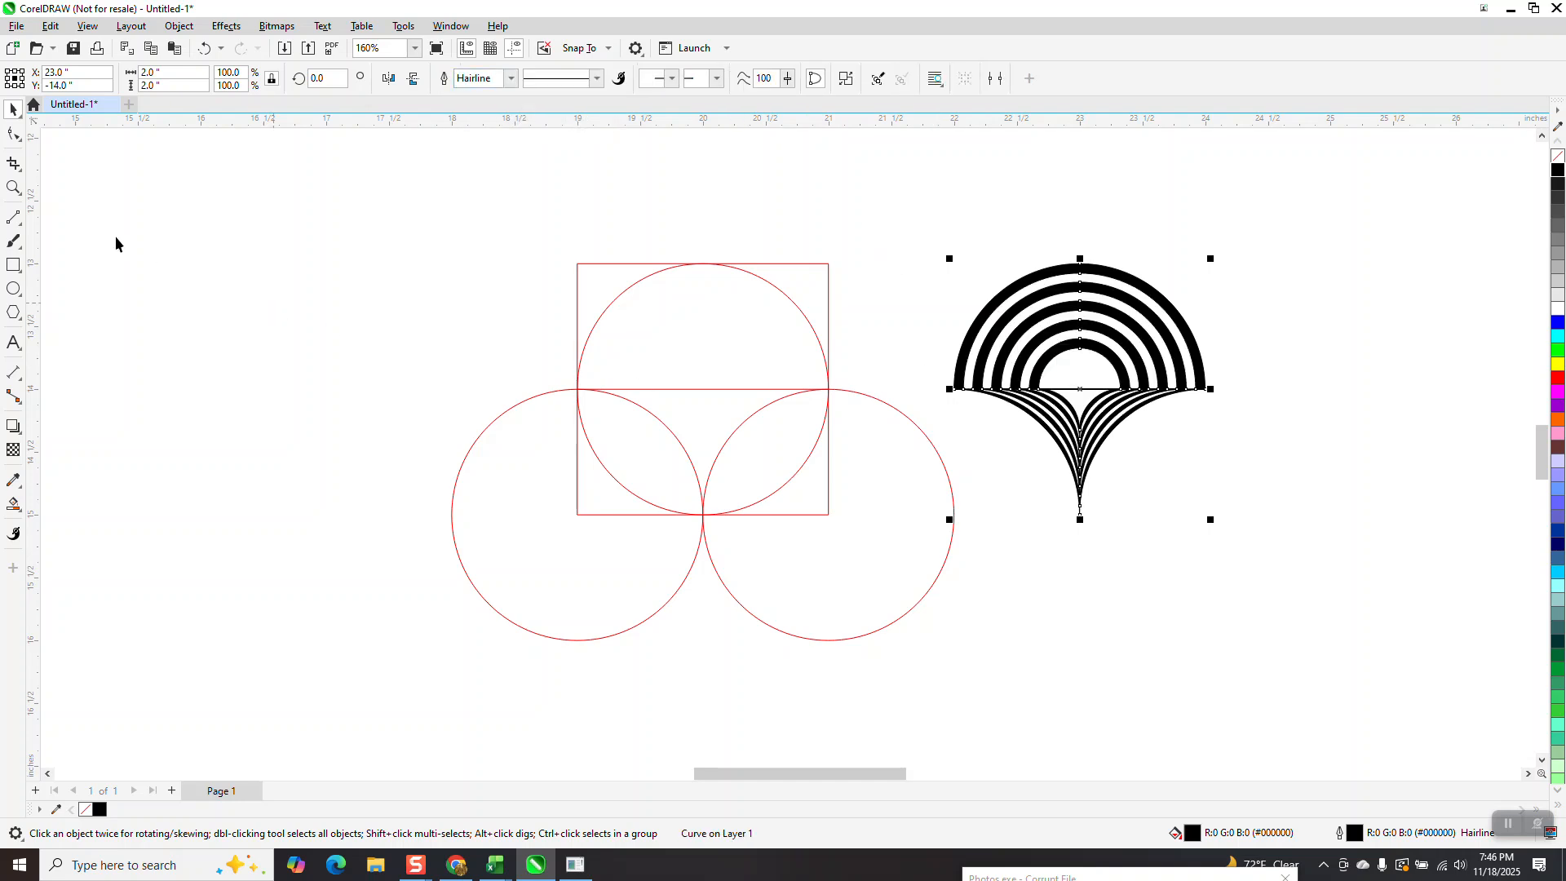
- Remove the outline from the combined striped shape
{"action": "left_click", "coordinate": [13, 187]}
{"action": "left_click_drag", "start_coordinate": [962, 277], "coordinate": [1207, 497]}
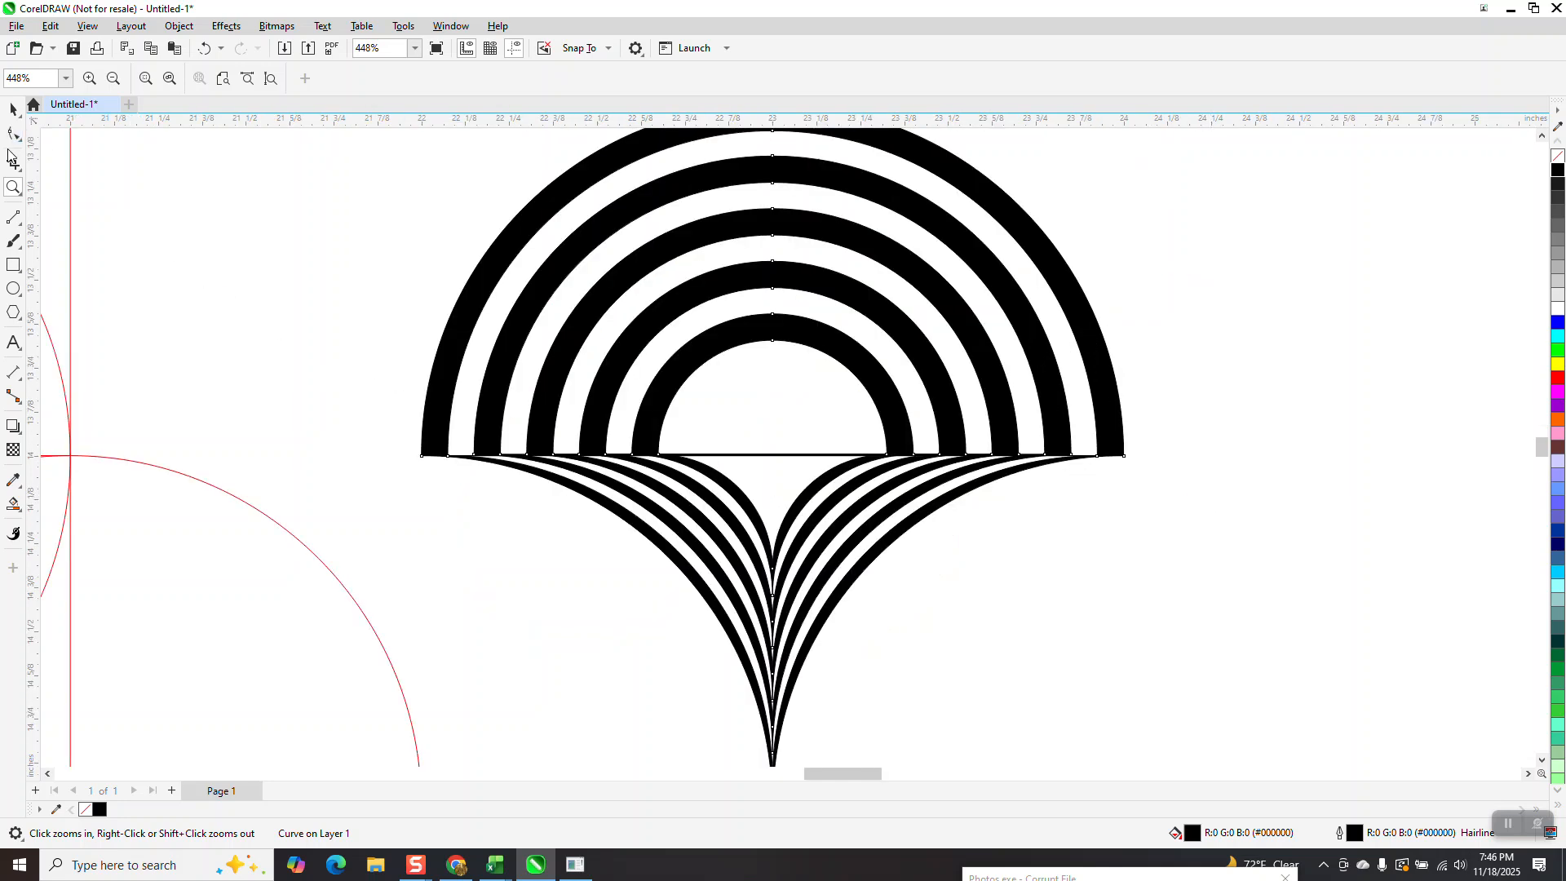
{"action": "left_click", "coordinate": [13, 109]}
{"action": "scroll", "coordinate": [657, 286], "scroll_direction": "down", "scroll_amount": 2}
{"action": "left_click_drag", "start_coordinate": [462, 163], "coordinate": [1126, 622]}
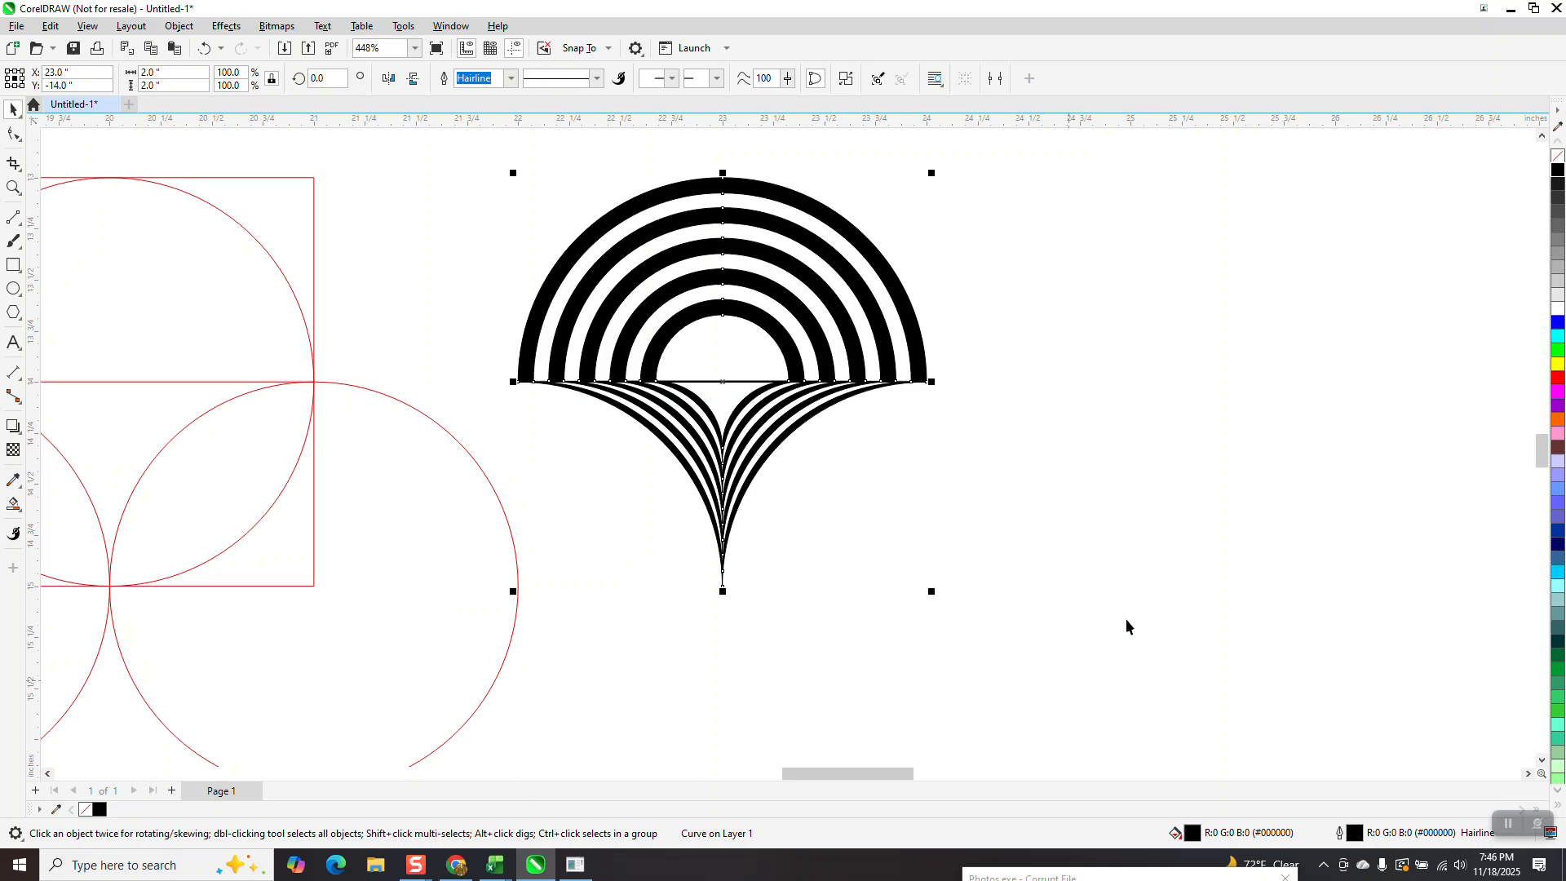
{"action": "right_click", "coordinate": [1558, 156]}
- Mirror a copy of the striped shape downward from its lower tip and group the two shapes
{"action": "scroll", "coordinate": [1346, 245], "scroll_direction": "down", "scroll_amount": 1}
{"action": "left_click_drag", "start_coordinate": [791, 162], "coordinate": [1125, 512]}
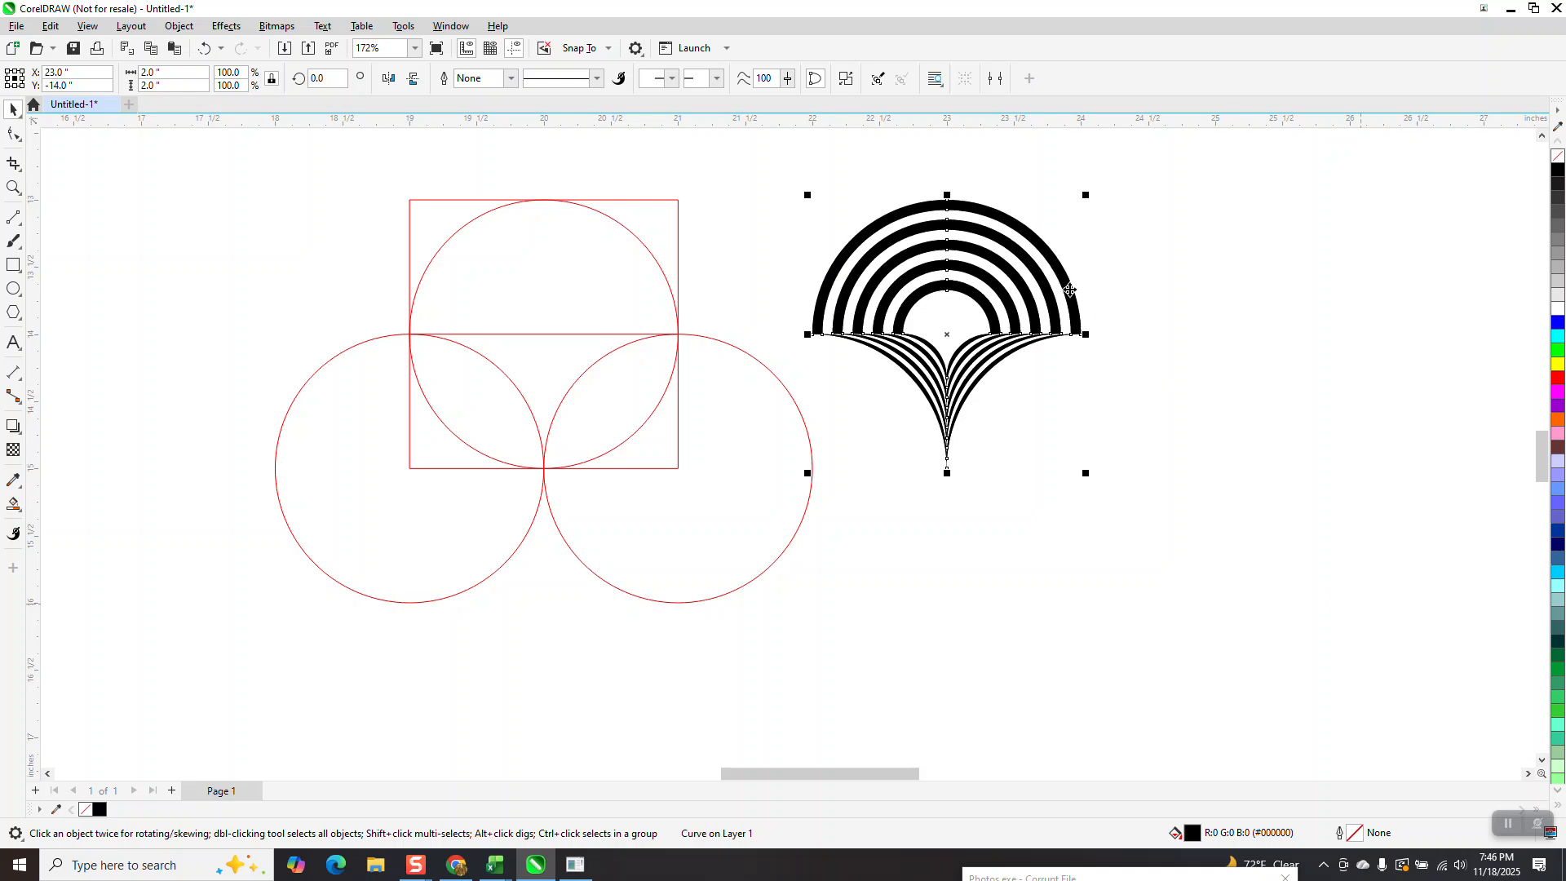
{"action": "left_click_drag", "start_coordinate": [948, 196], "coordinate": [963, 462]}
{"action": "scroll", "coordinate": [963, 461], "scroll_direction": "down", "scroll_amount": 3}
{"action": "left_click_drag", "start_coordinate": [847, 281], "coordinate": [1163, 670]}
{"action": "key", "text": "ctrl+g"}
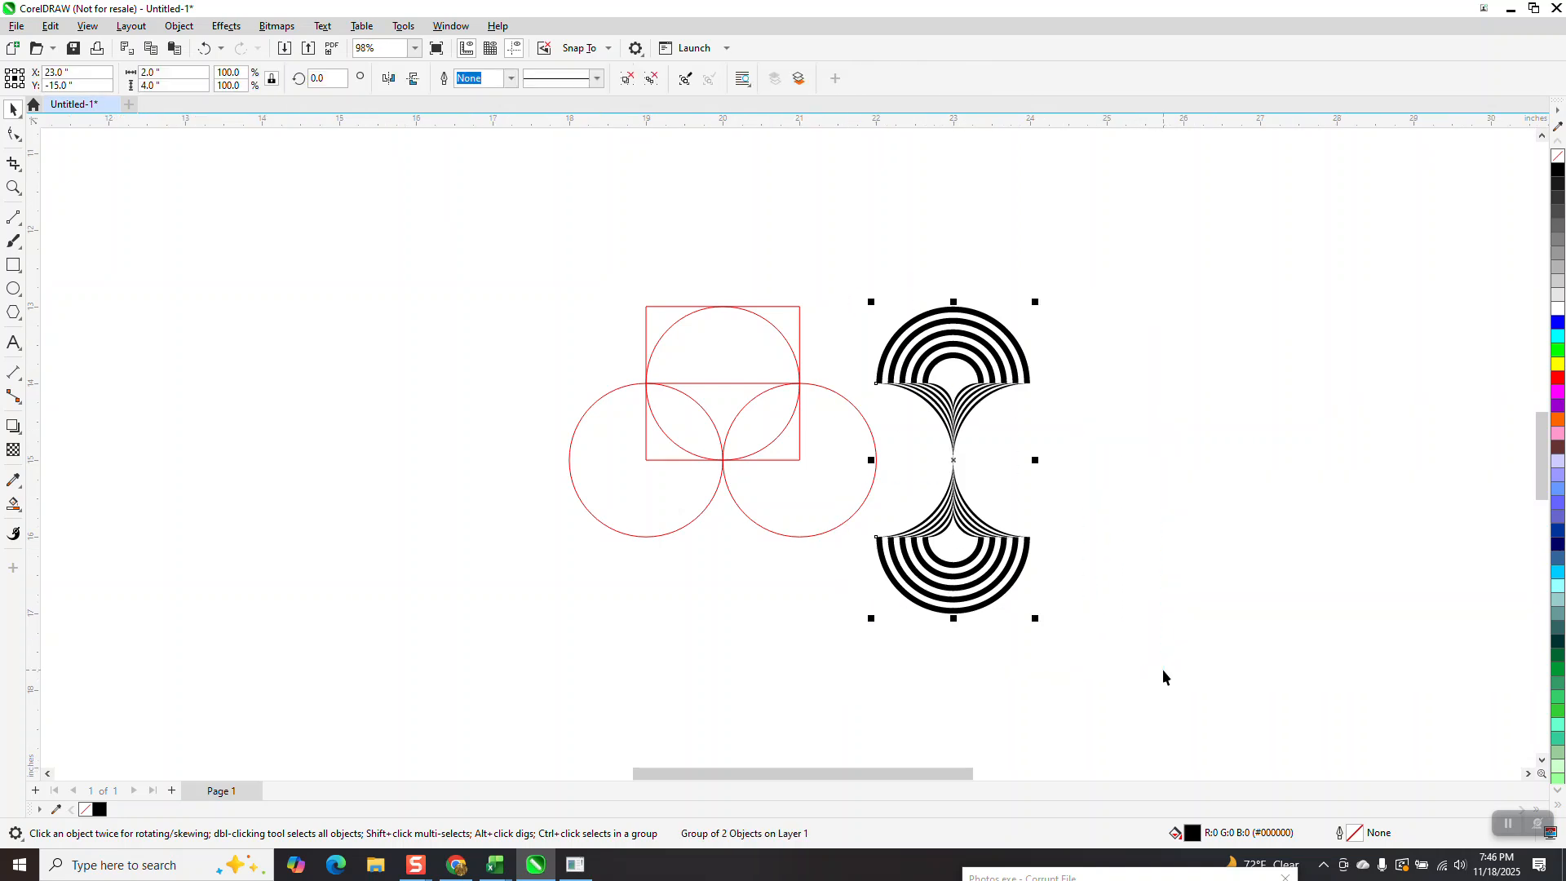
- Nudge the striped group 3 inches right and add a copy rotated 90 degrees to form a four-petal pattern
{"action": "key", "text": "Right"}
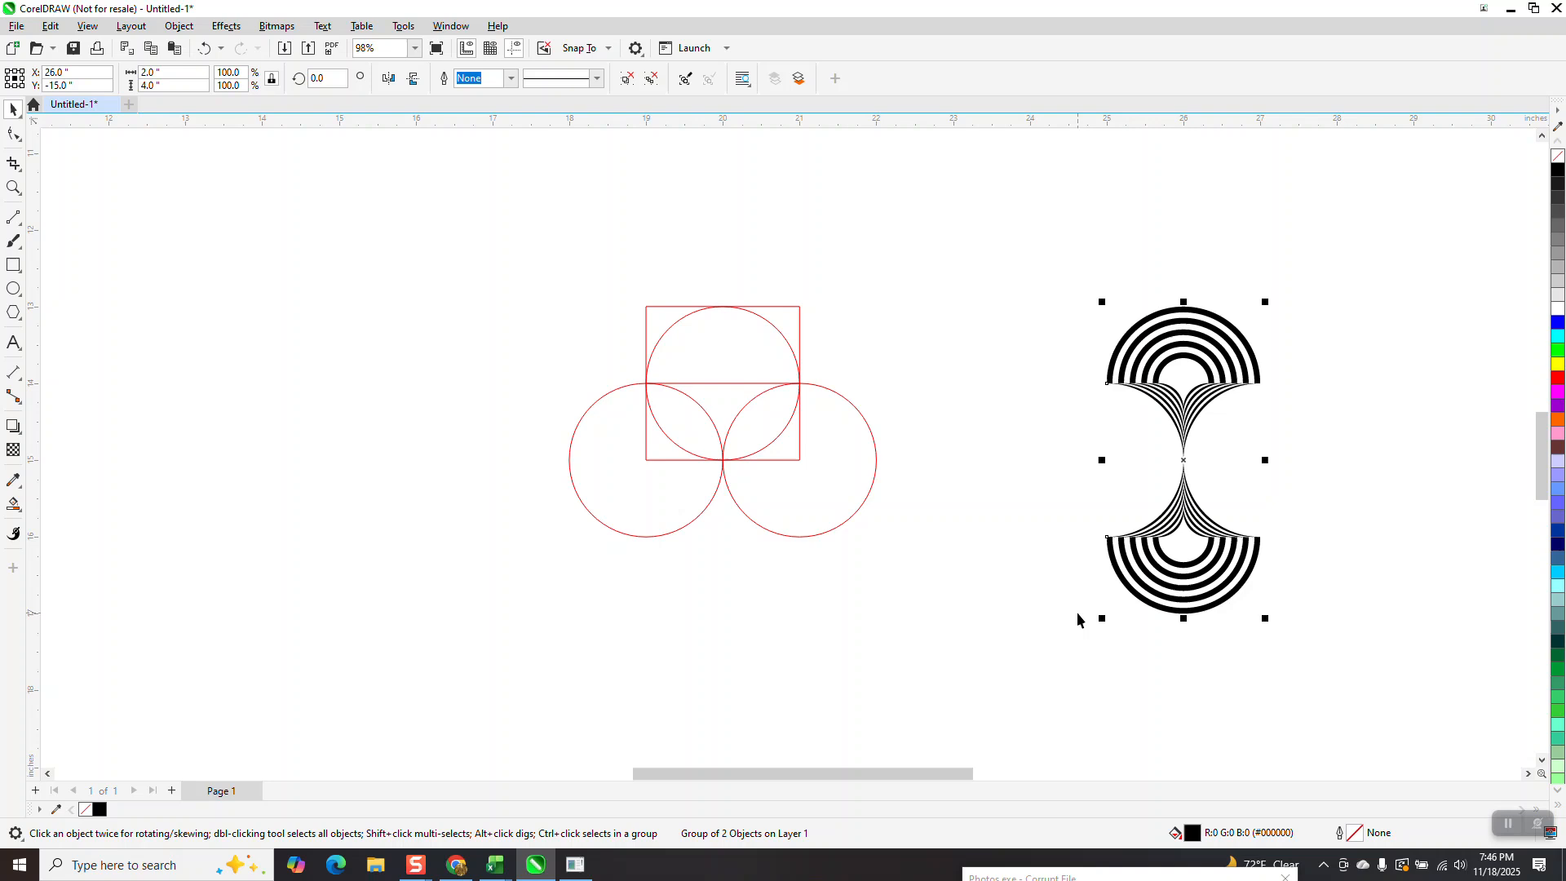
{"action": "left_click", "coordinate": [311, 81]}
{"action": "type", "text": "90"}
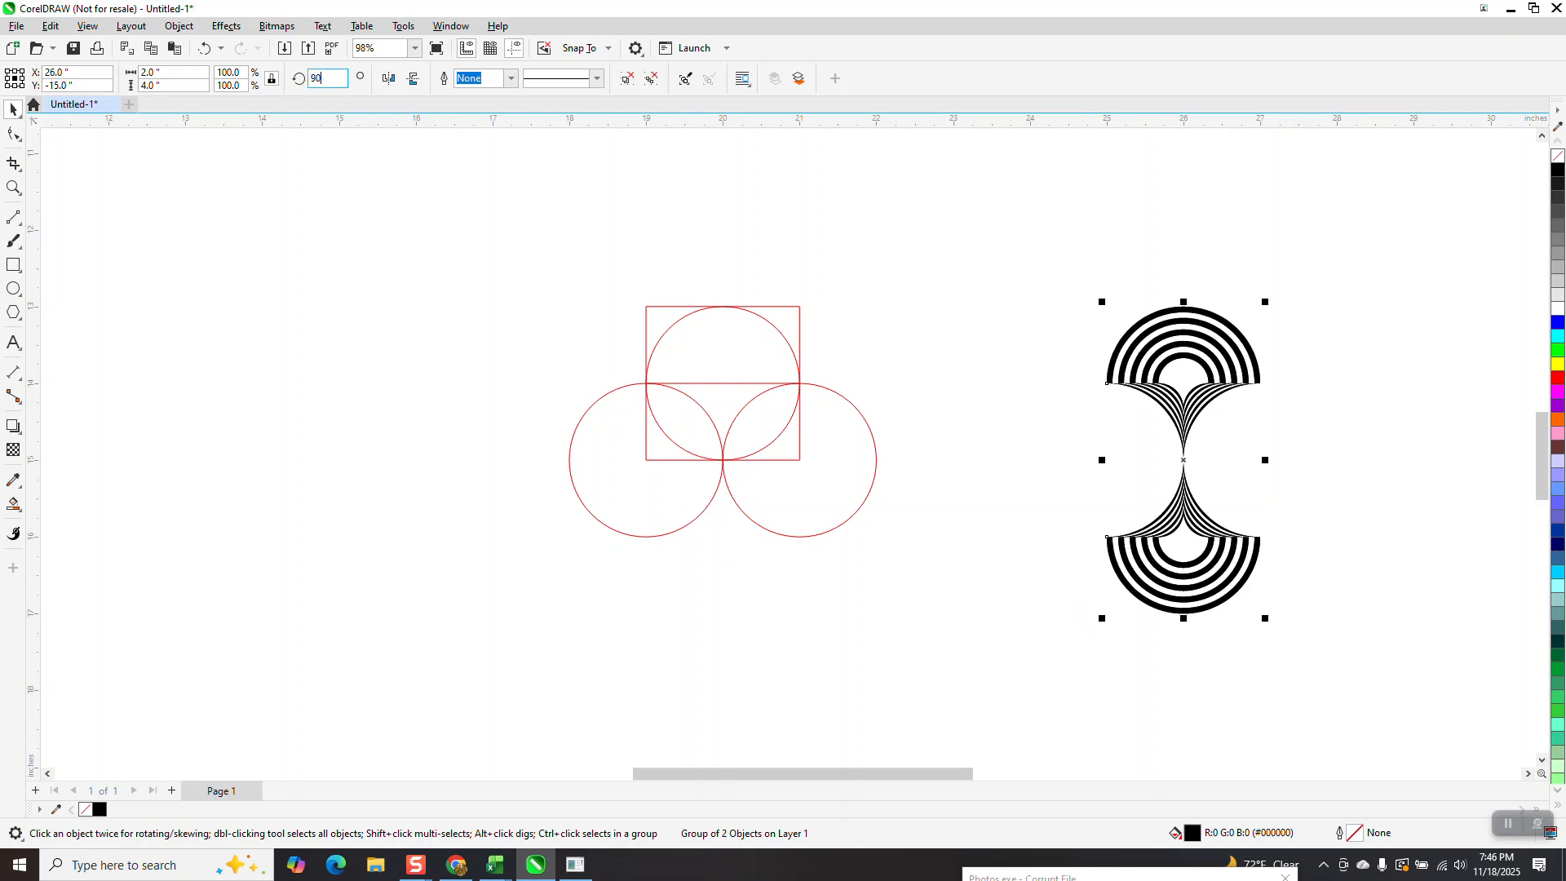
{"action": "key", "text": "Return"}
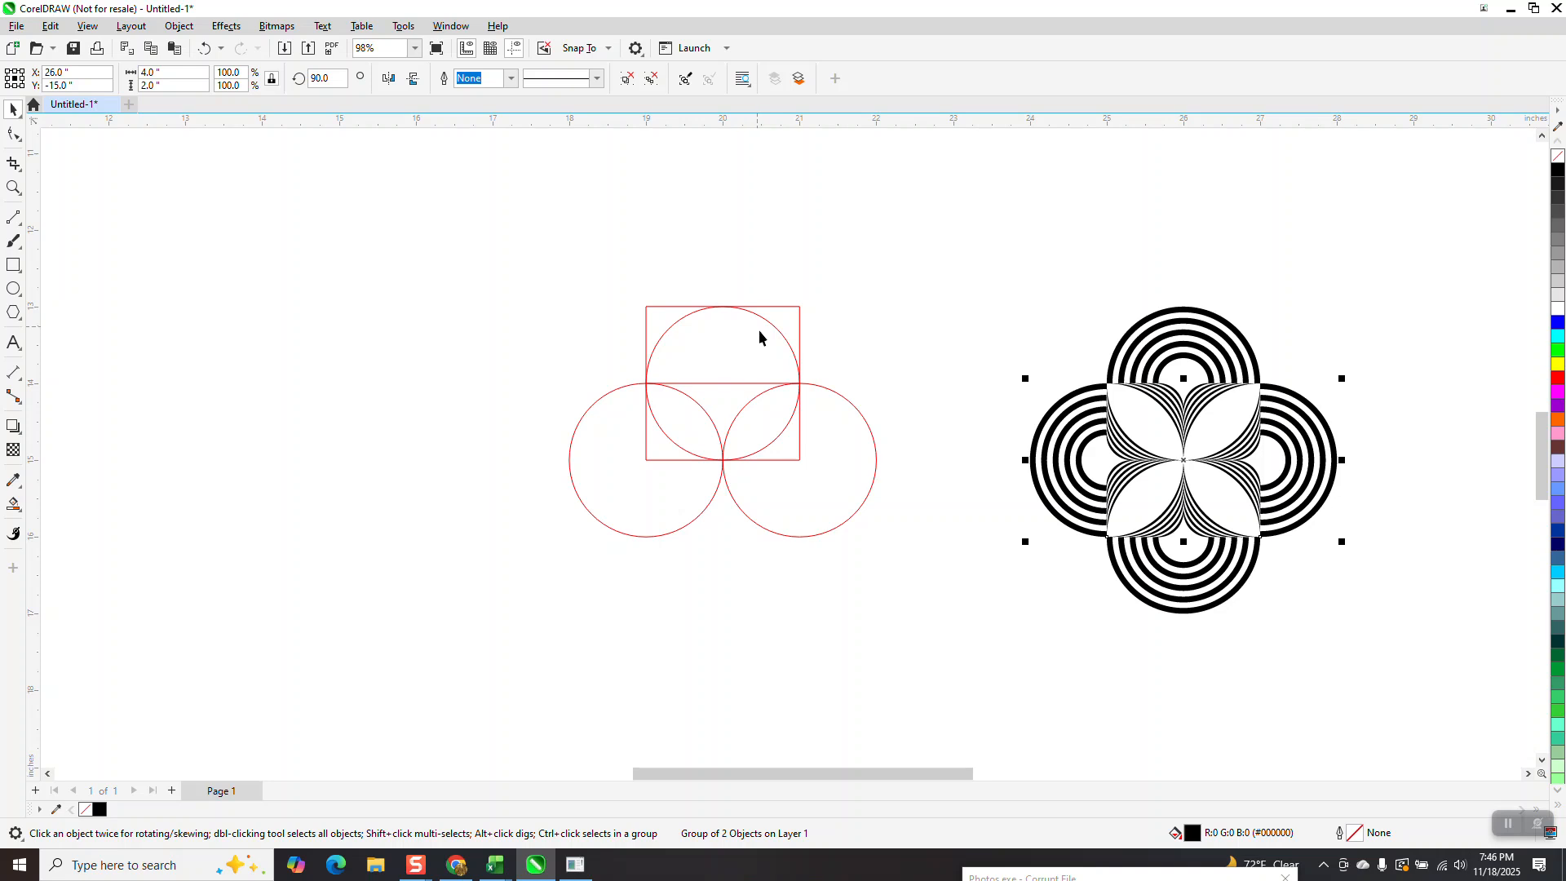
- Move the three red construction circles away to the empty area far left of the square
{"action": "left_click_drag", "start_coordinate": [591, 453], "coordinate": [156, 511]}
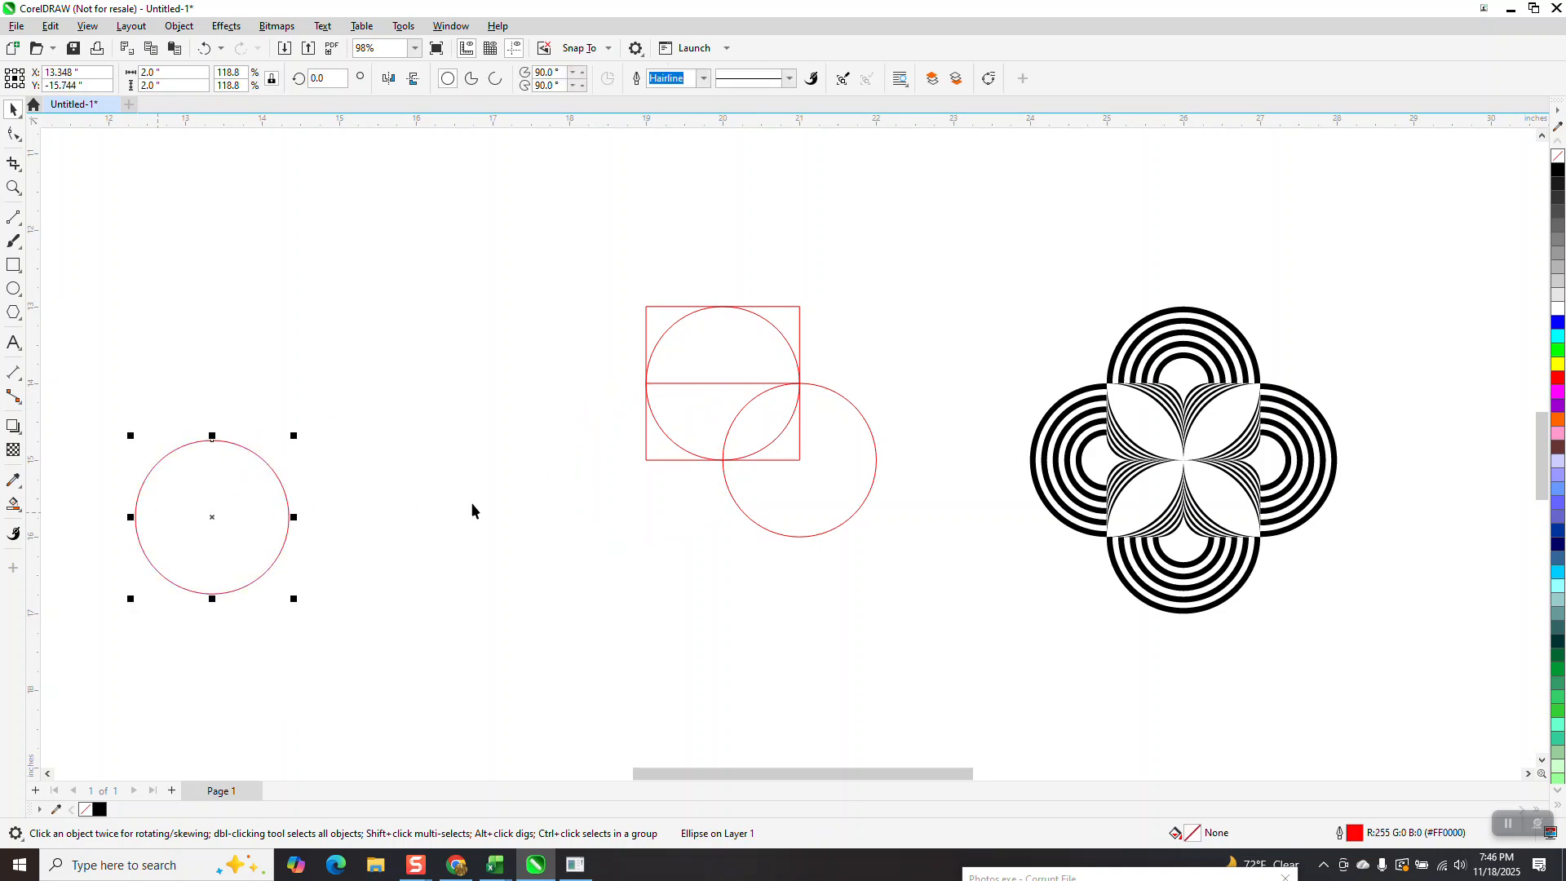
{"action": "left_click", "coordinate": [749, 501]}
{"action": "left_click_drag", "start_coordinate": [774, 529], "coordinate": [77, 649]}
{"action": "left_click_drag", "start_coordinate": [671, 418], "coordinate": [98, 610]}
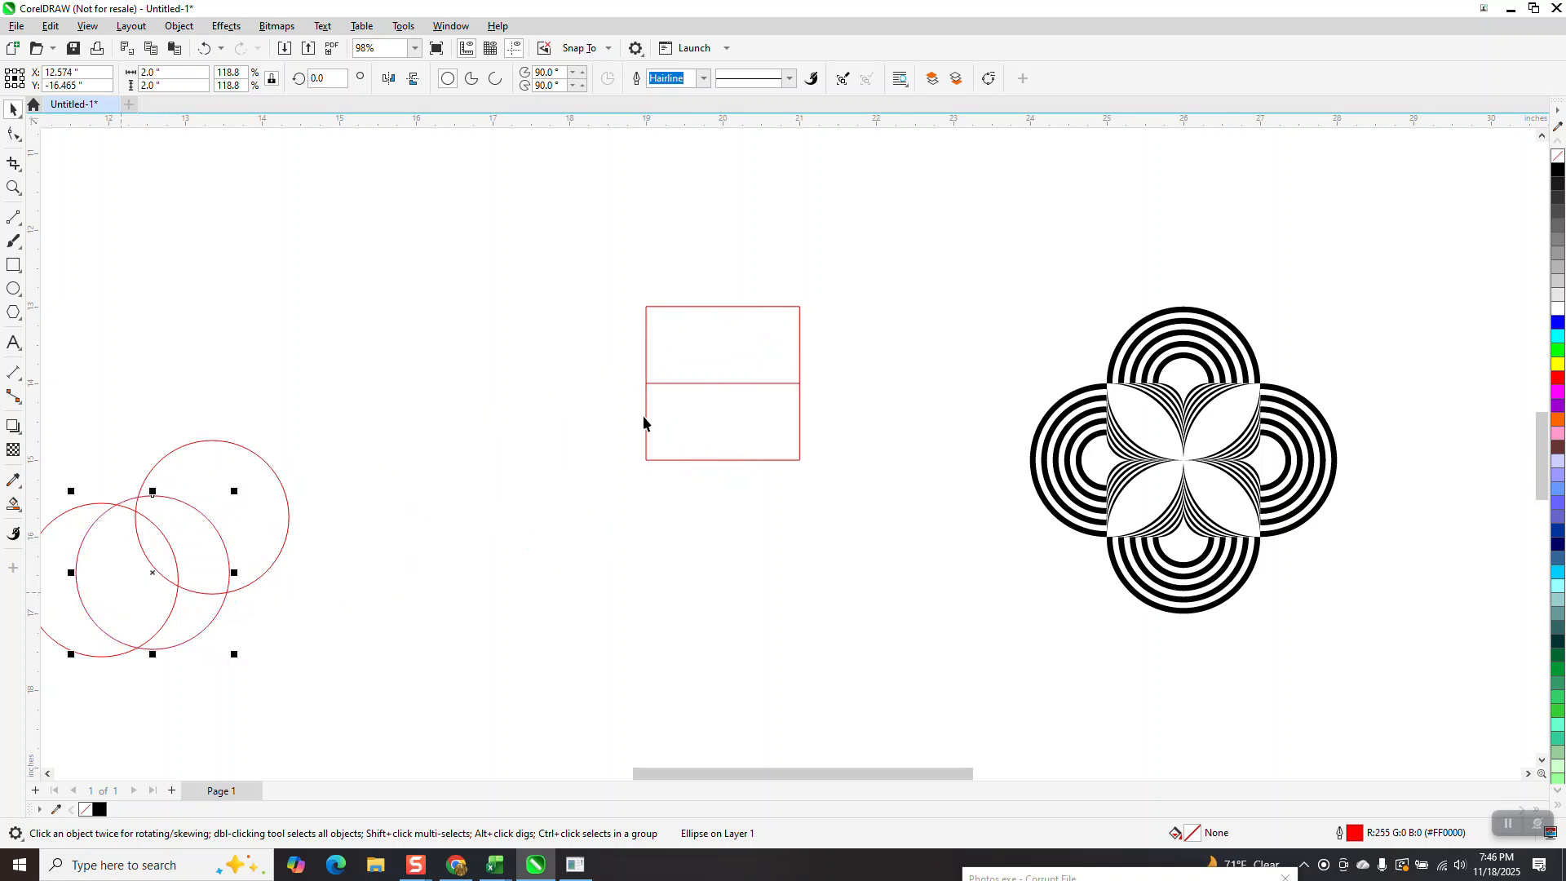
- Move the square aside, delete the horizontal construction line, and centre the square back on the page
{"action": "left_click", "coordinate": [703, 387]}
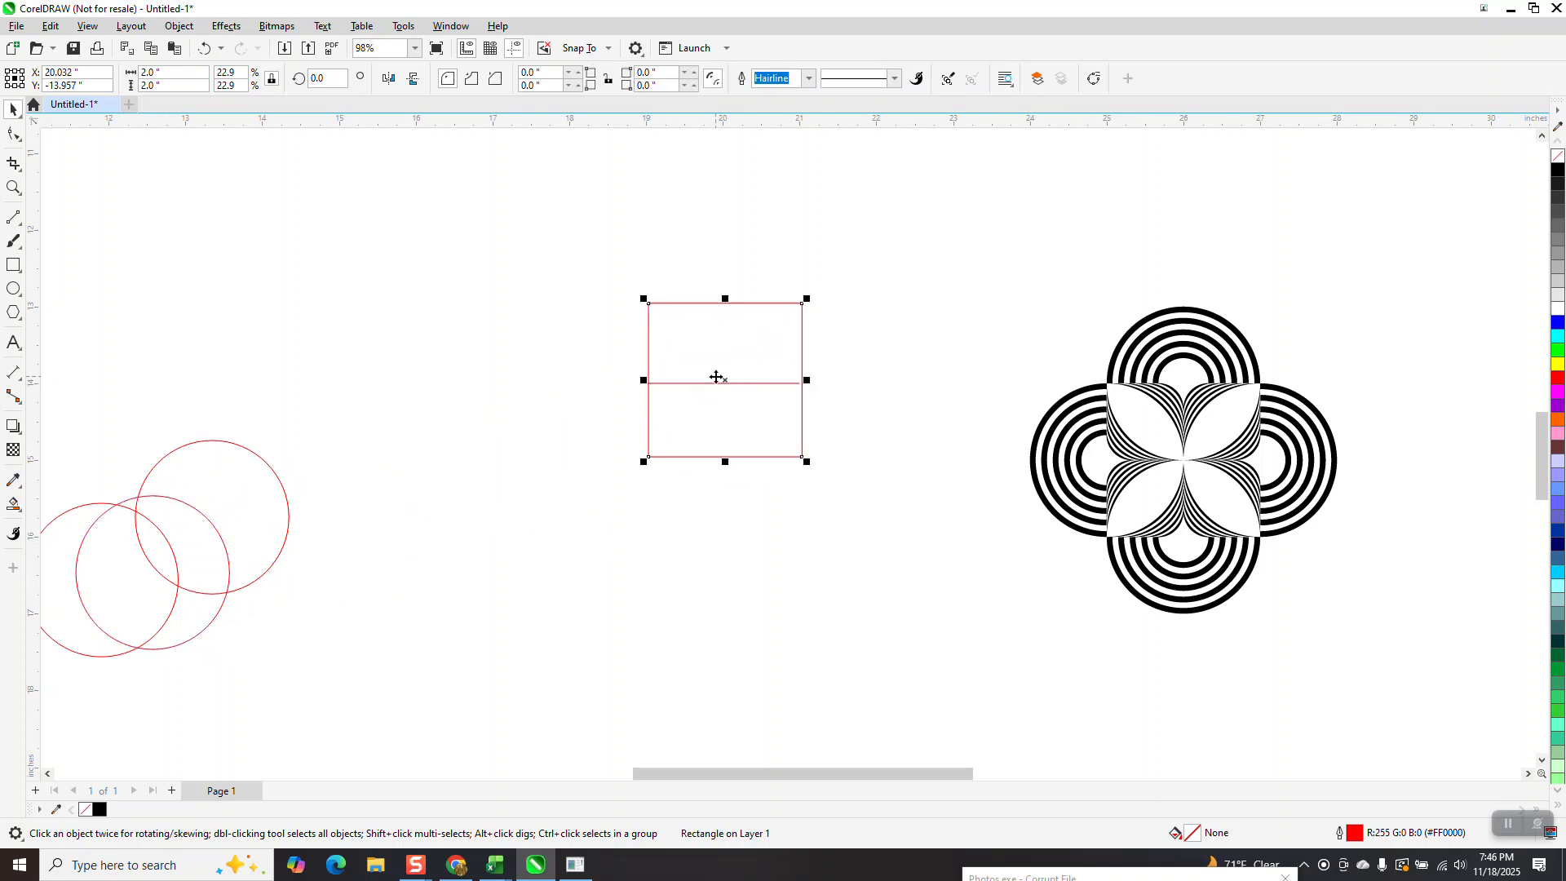
{"action": "left_click_drag", "start_coordinate": [725, 384], "coordinate": [844, 543]}
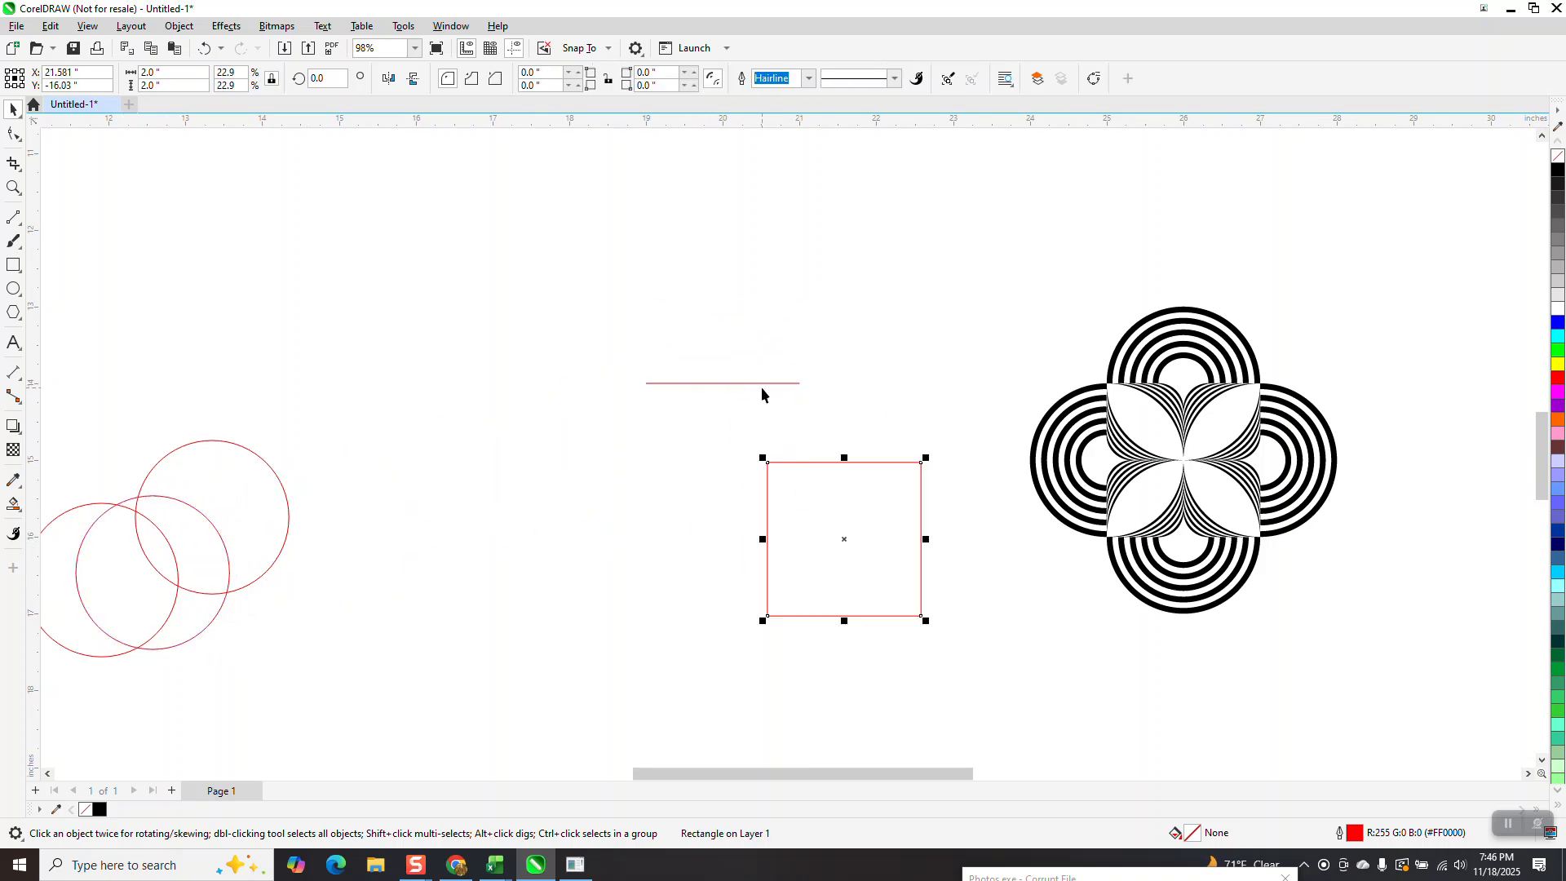
{"action": "left_click", "coordinate": [761, 384]}
{"action": "key", "text": "Delete"}
{"action": "left_click", "coordinate": [855, 500]}
{"action": "key", "text": "p"}
- Group the whole four-petal pattern and centre it on the page over the red square
{"action": "left_click_drag", "start_coordinate": [997, 253], "coordinate": [1489, 752]}
{"action": "key", "text": "ctrl+g"}
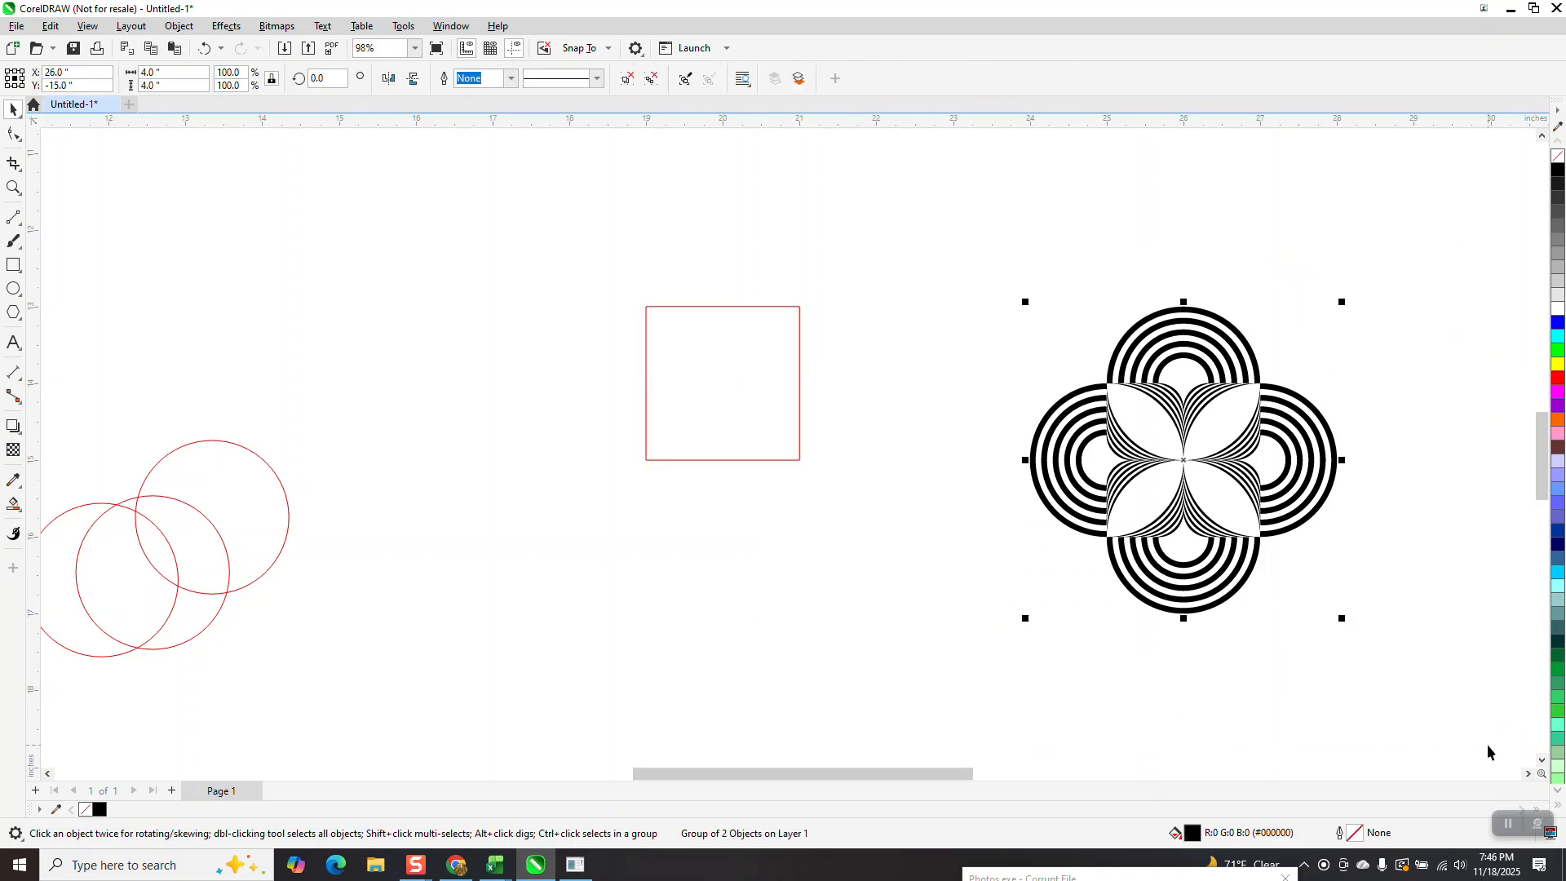
{"action": "key", "text": "p"}
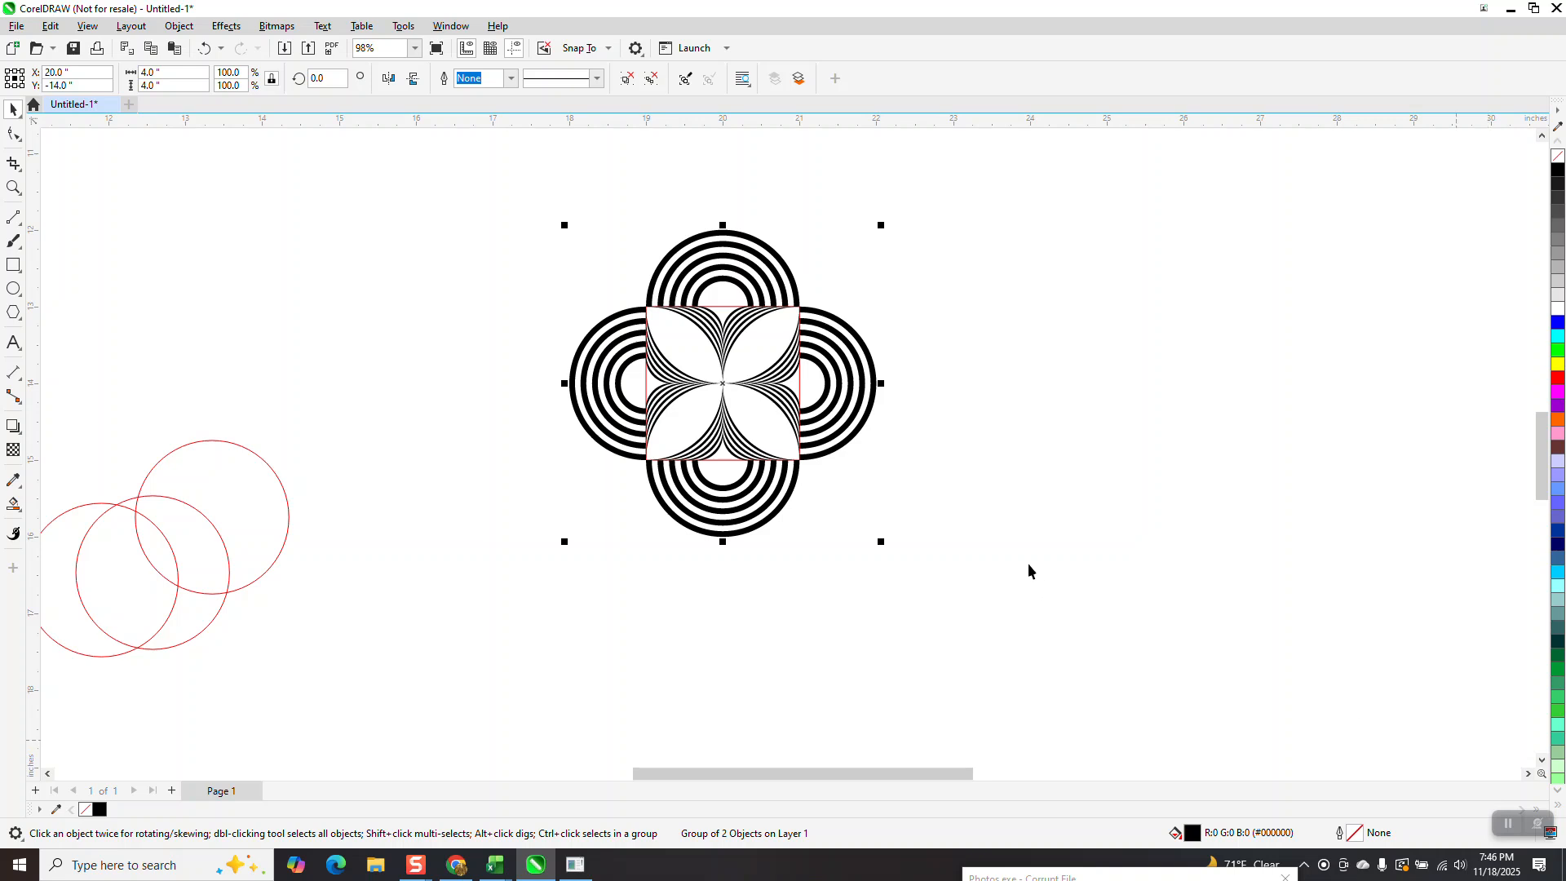
- Nudge the four-petal group and the red square 3 inches right so they stay aligned
{"action": "left_click", "coordinate": [1028, 564]}
{"action": "left_click", "coordinate": [799, 381]}
{"action": "left_click", "coordinate": [799, 383]}
{"action": "left_click", "coordinate": [934, 388]}
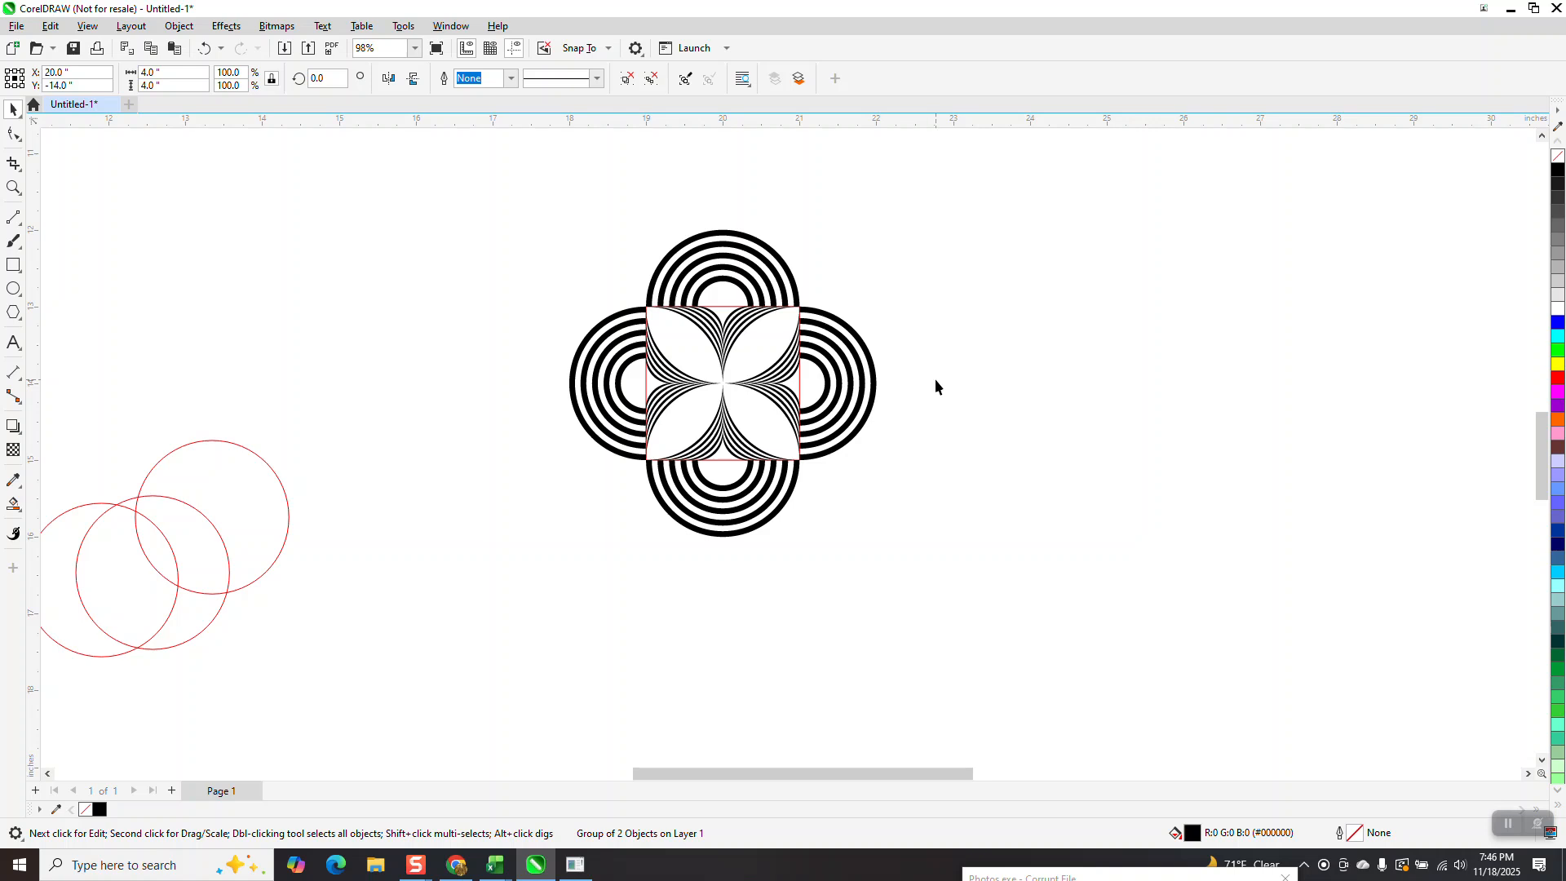
{"action": "left_click", "coordinate": [800, 382]}
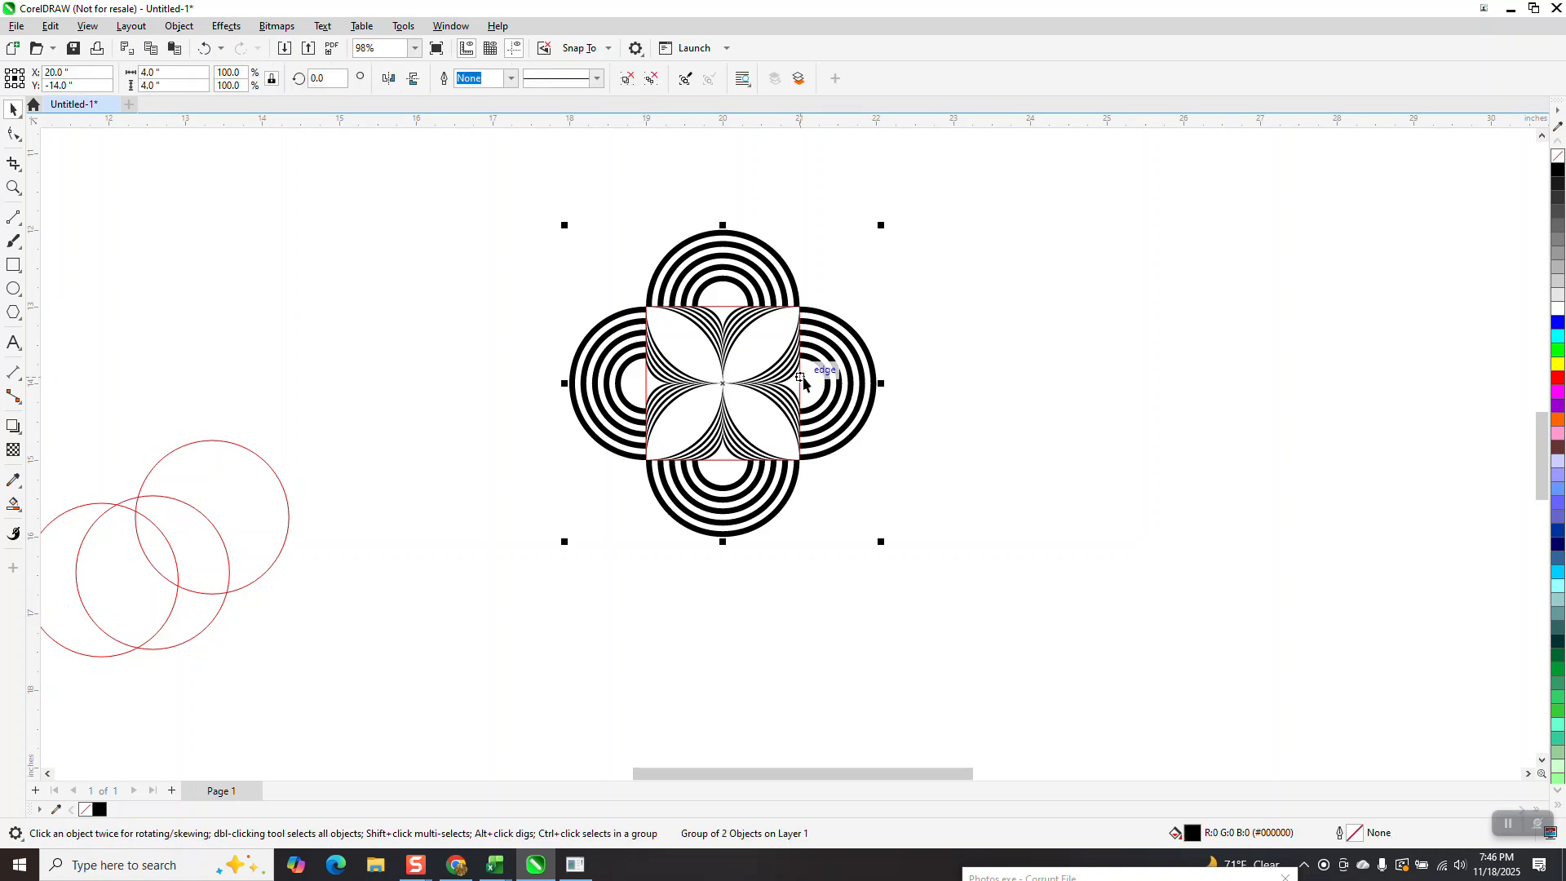
{"action": "key", "text": "Right"}
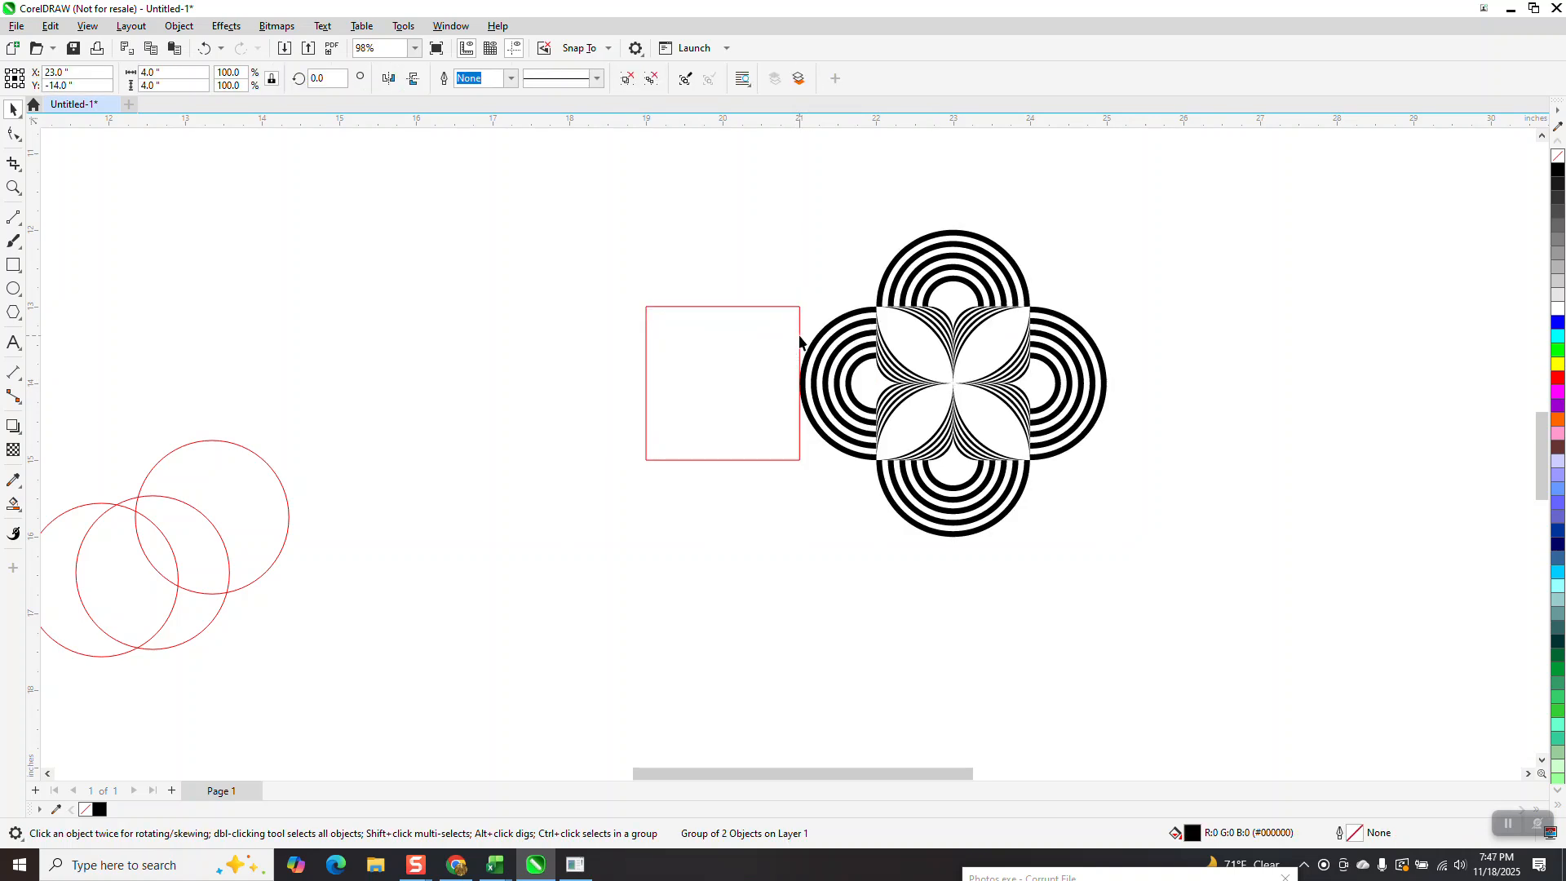
{"action": "left_click", "coordinate": [800, 337]}
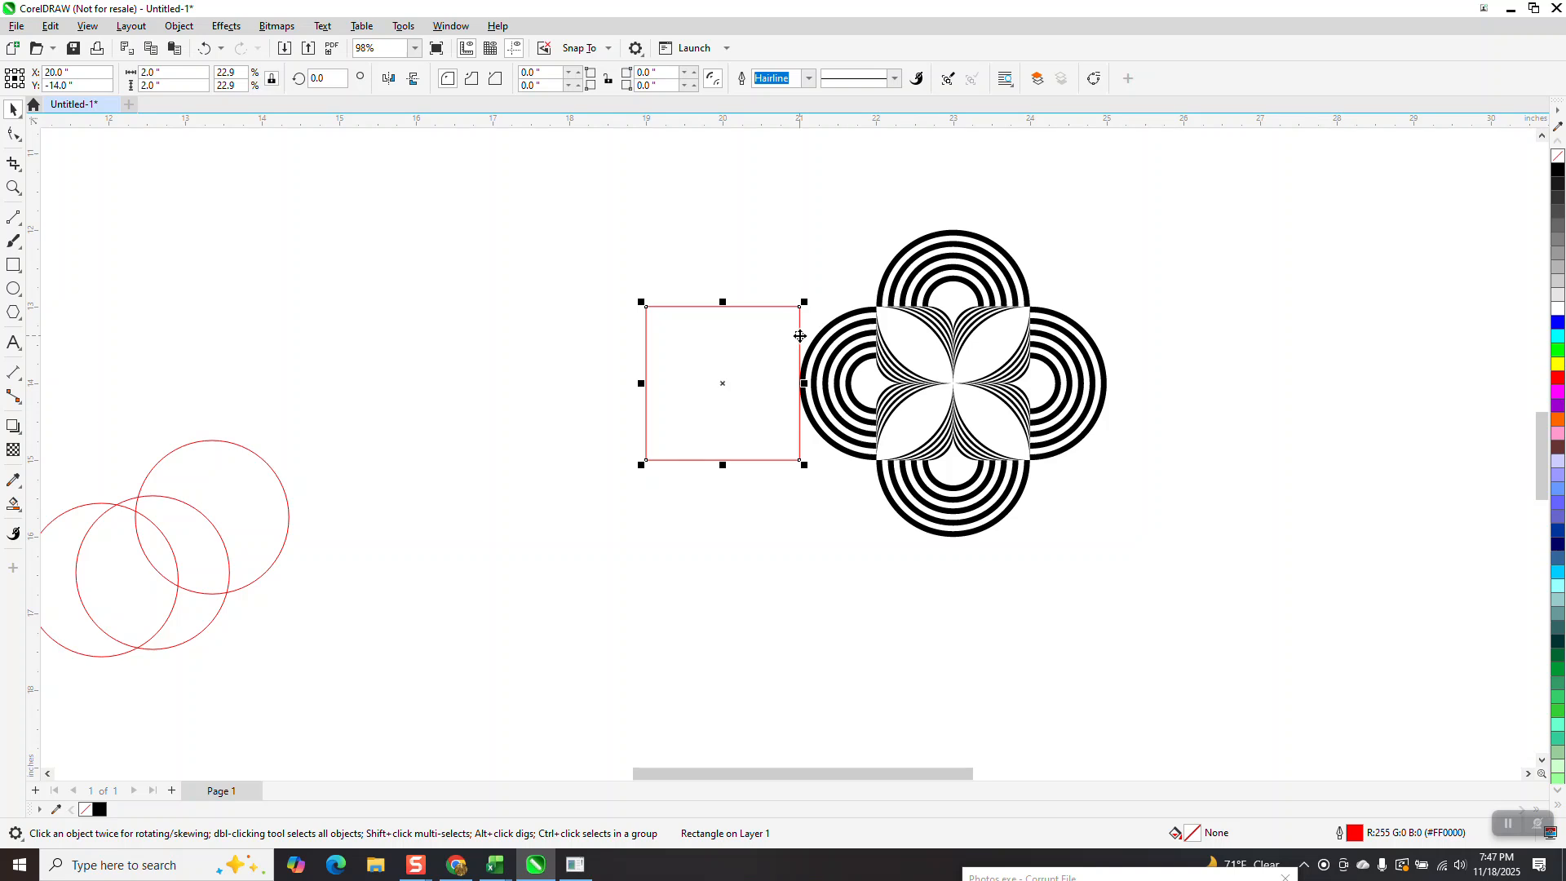
{"action": "key", "text": "Right"}
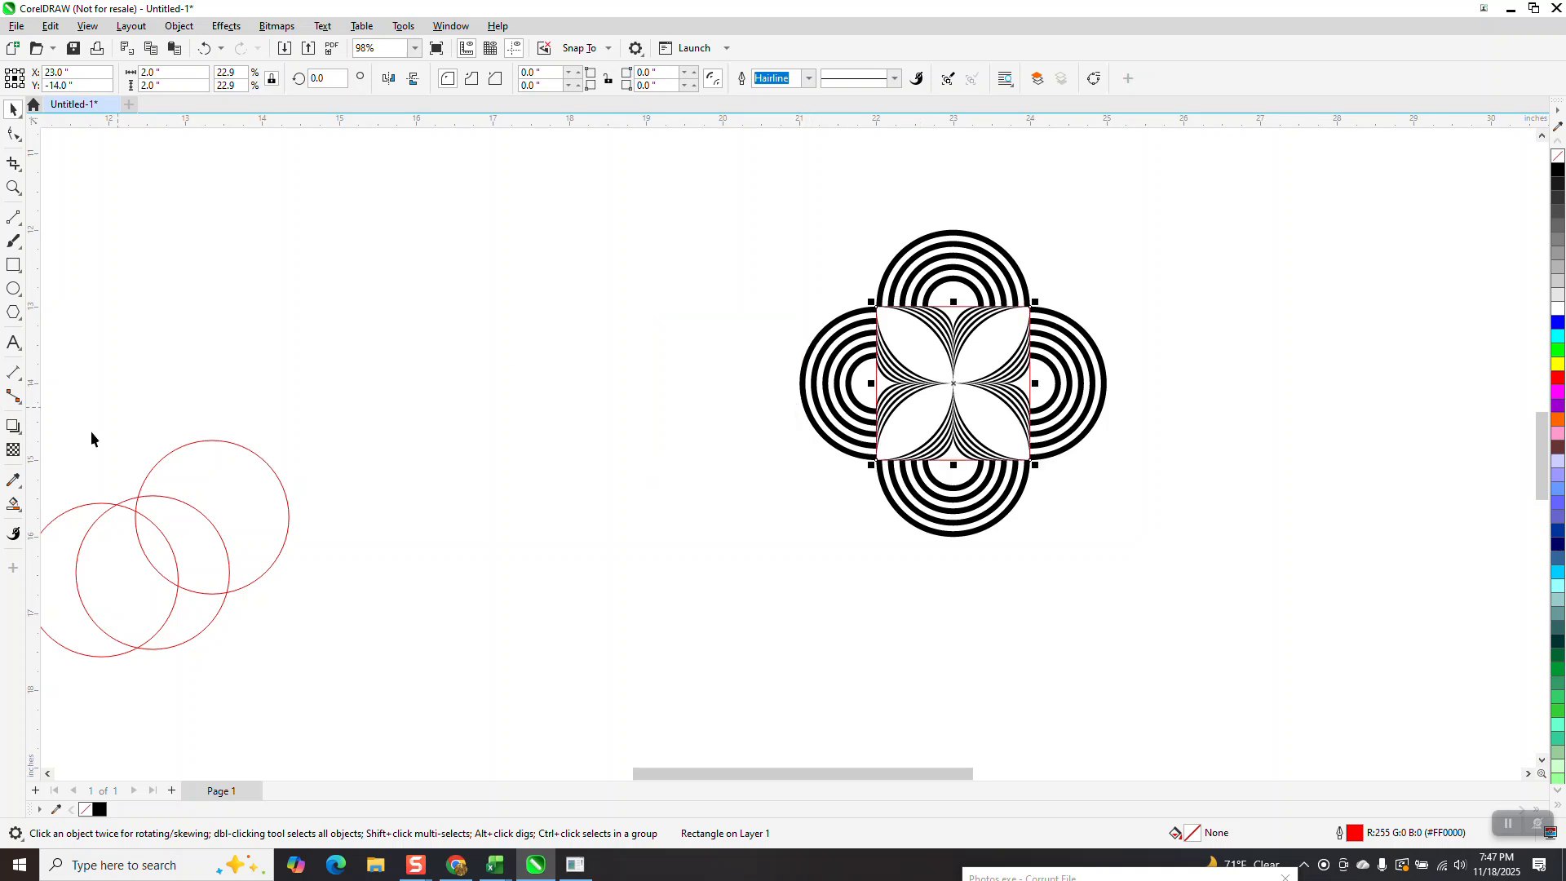
- Apply a centred inner shadow to the red square with a shadow width of about 23
{"action": "left_click", "coordinate": [23, 424]}
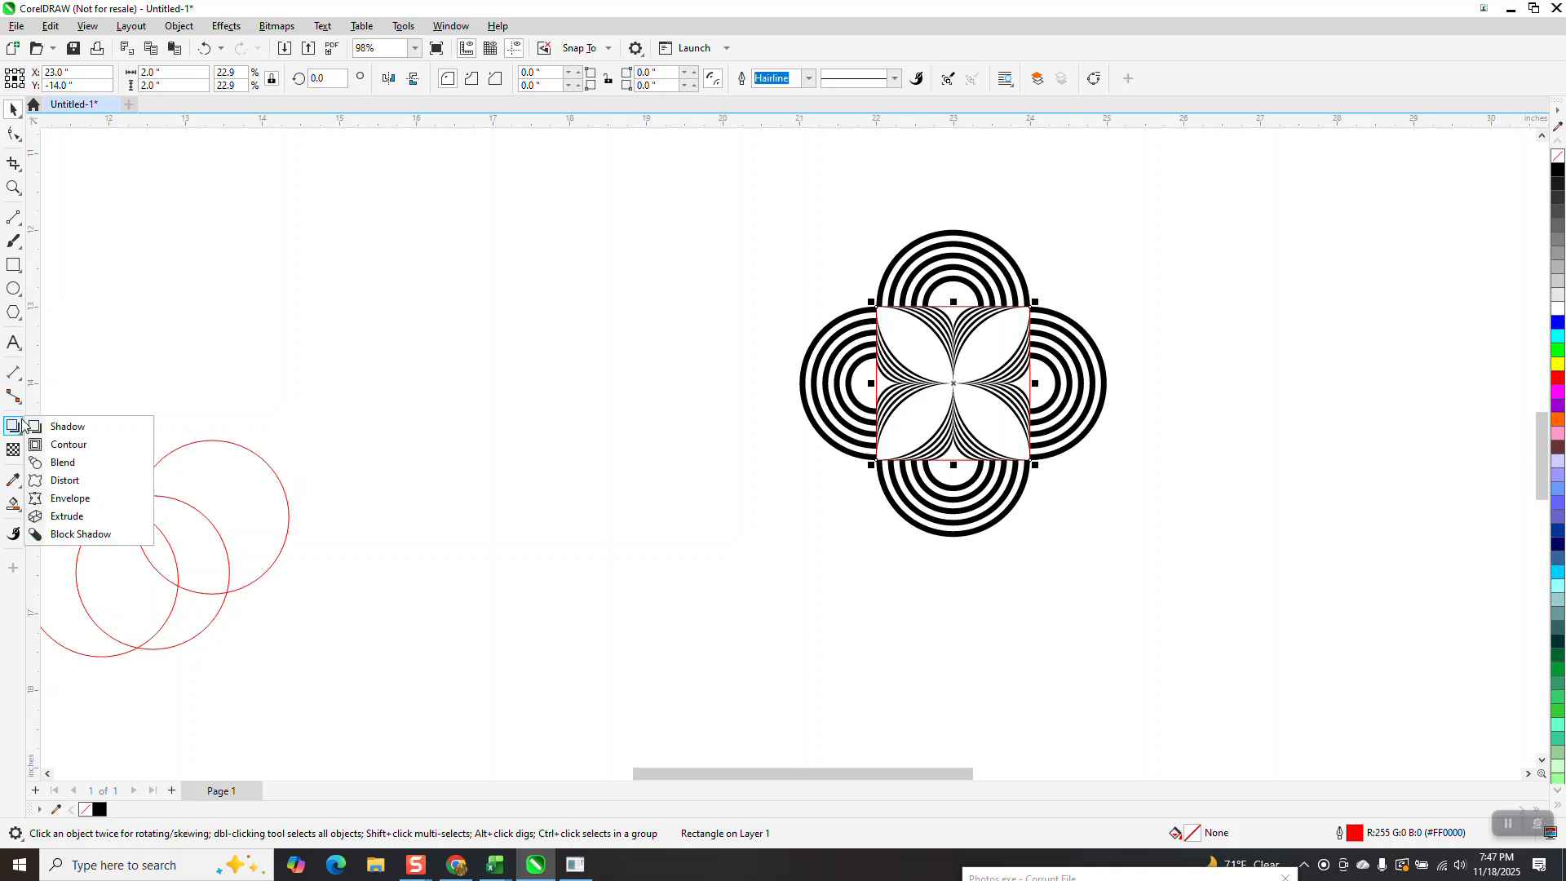
{"action": "left_click", "coordinate": [65, 427]}
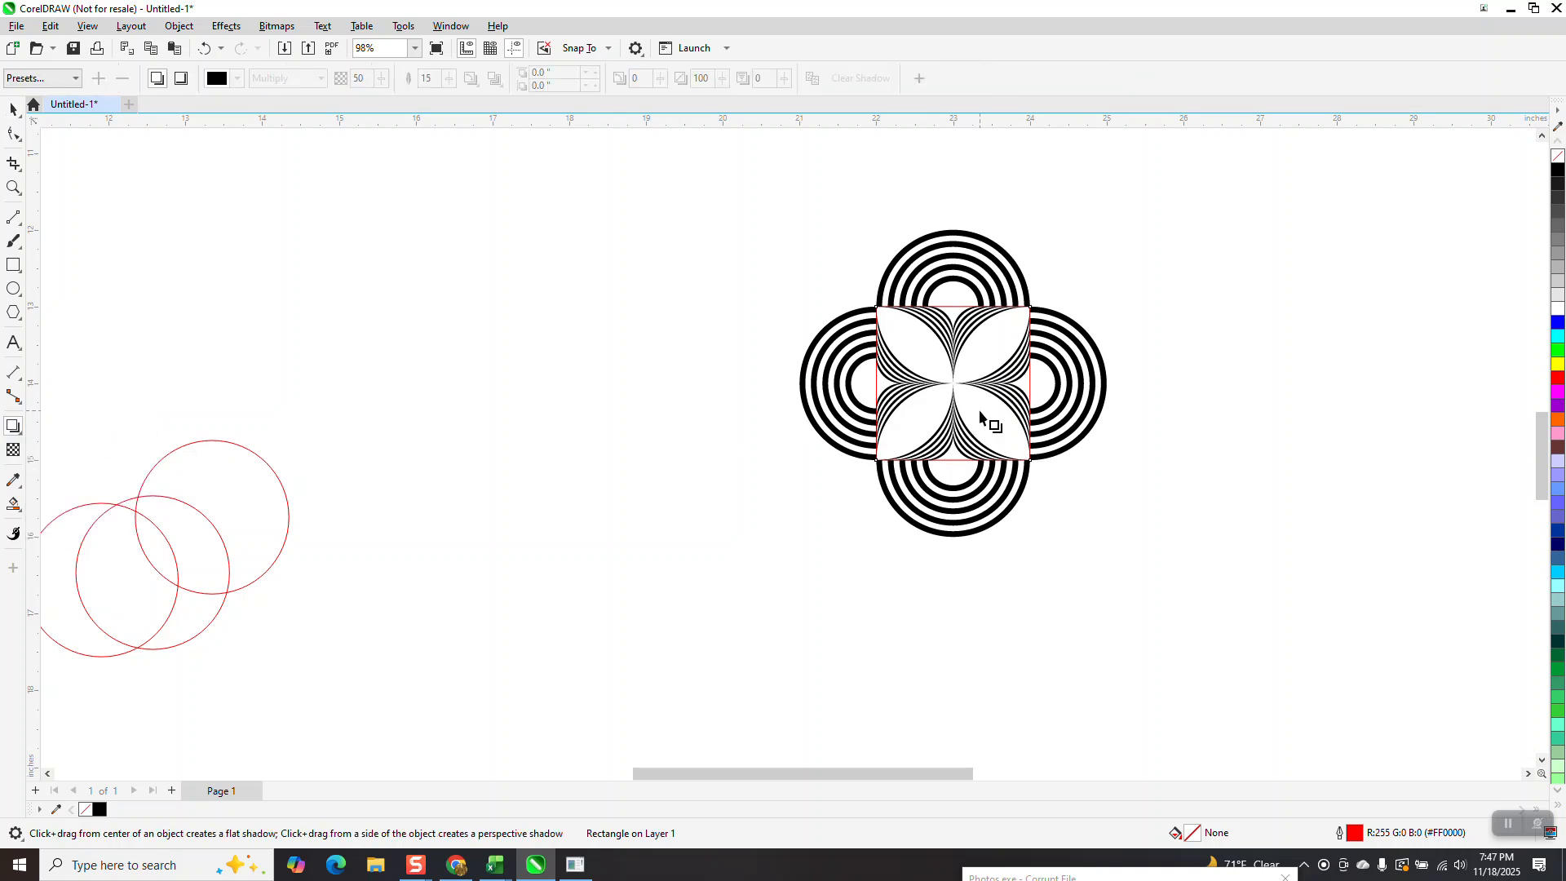
{"action": "left_click_drag", "start_coordinate": [1026, 408], "coordinate": [1038, 418]}
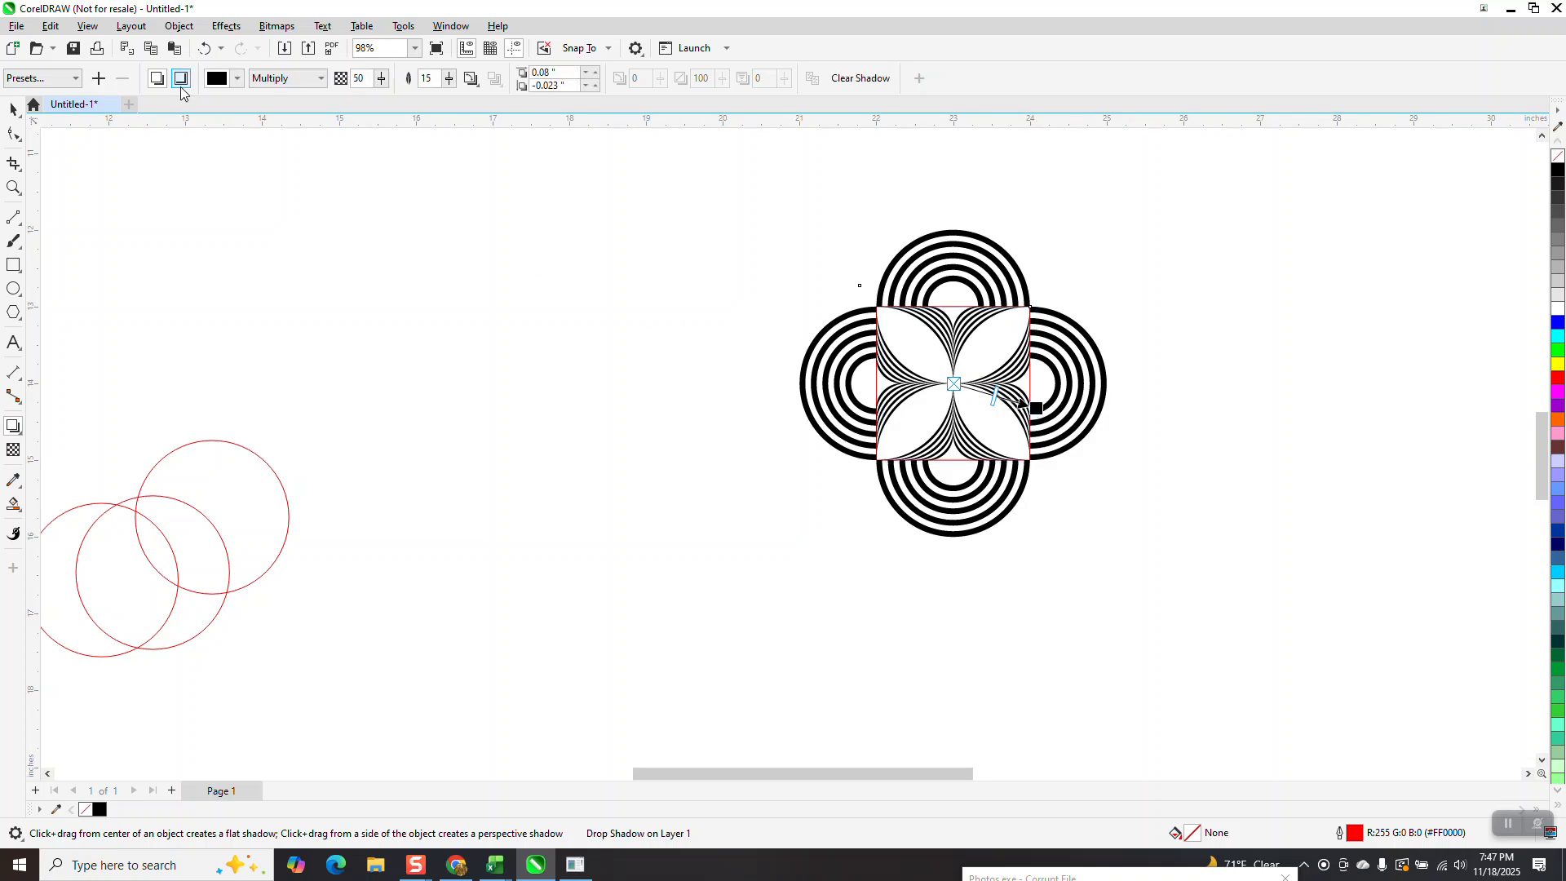
{"action": "left_click", "coordinate": [182, 82]}
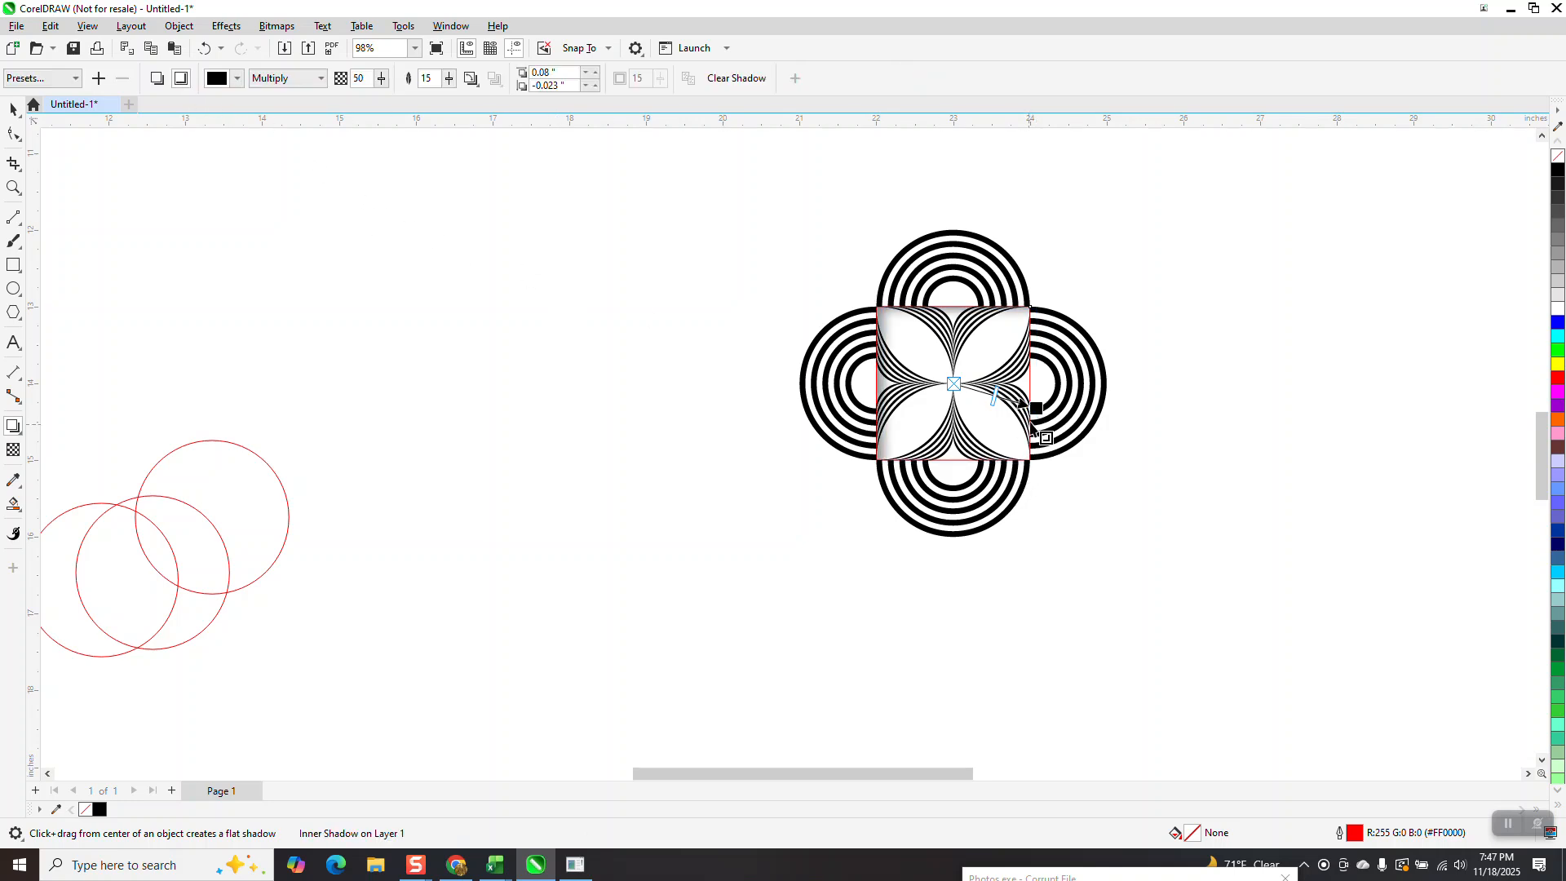
{"action": "left_click_drag", "start_coordinate": [1036, 408], "coordinate": [1012, 401]}
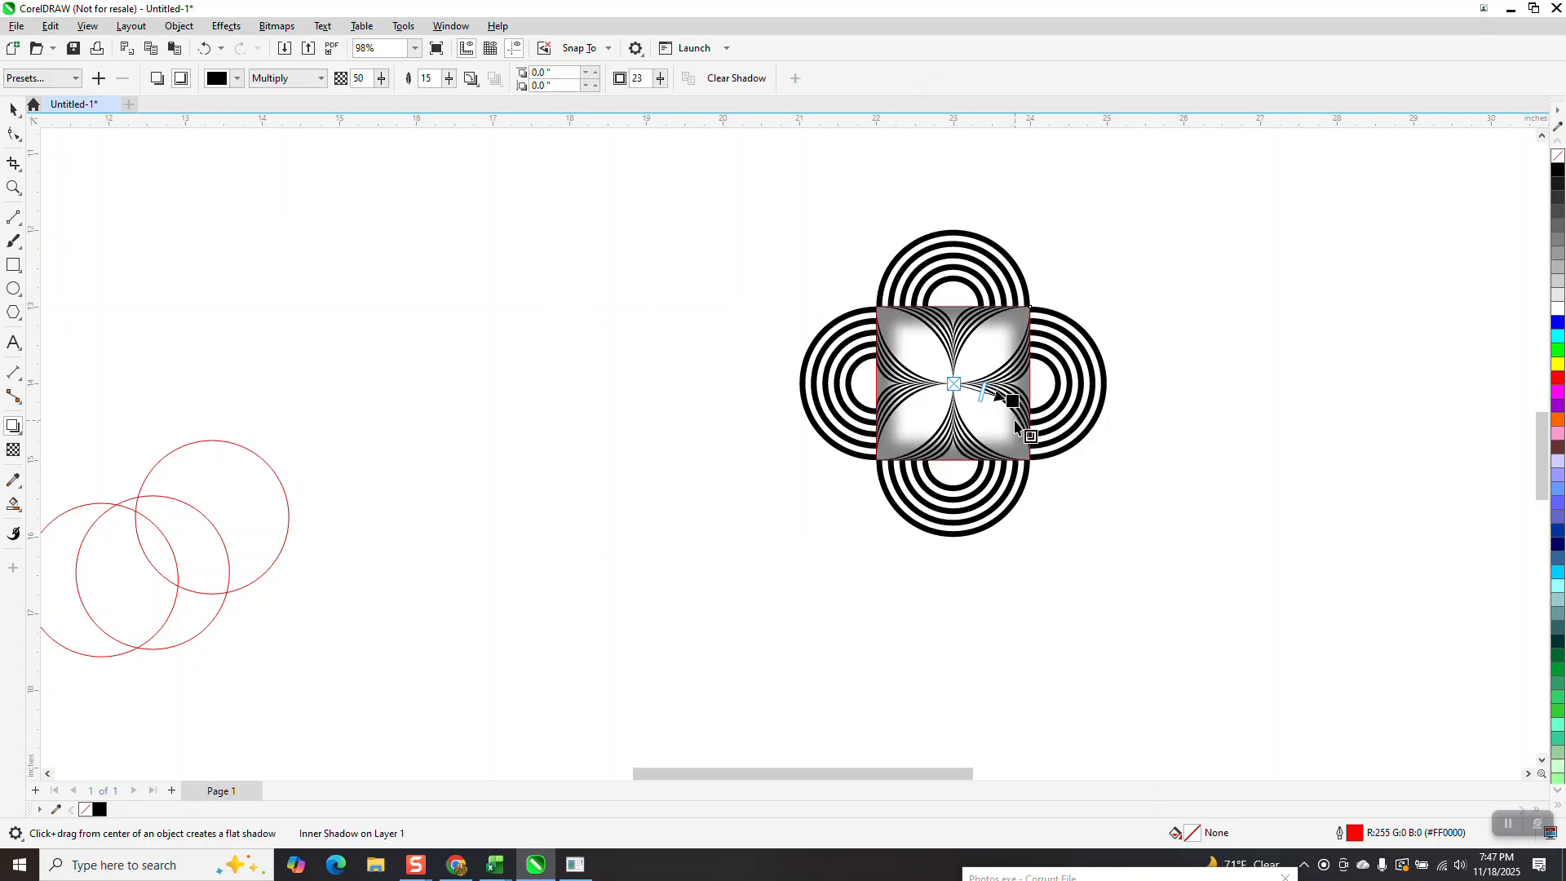
- Reduce the square's inner shadow width to about 11 and remove the square's red outline
{"action": "left_click", "coordinate": [14, 187]}
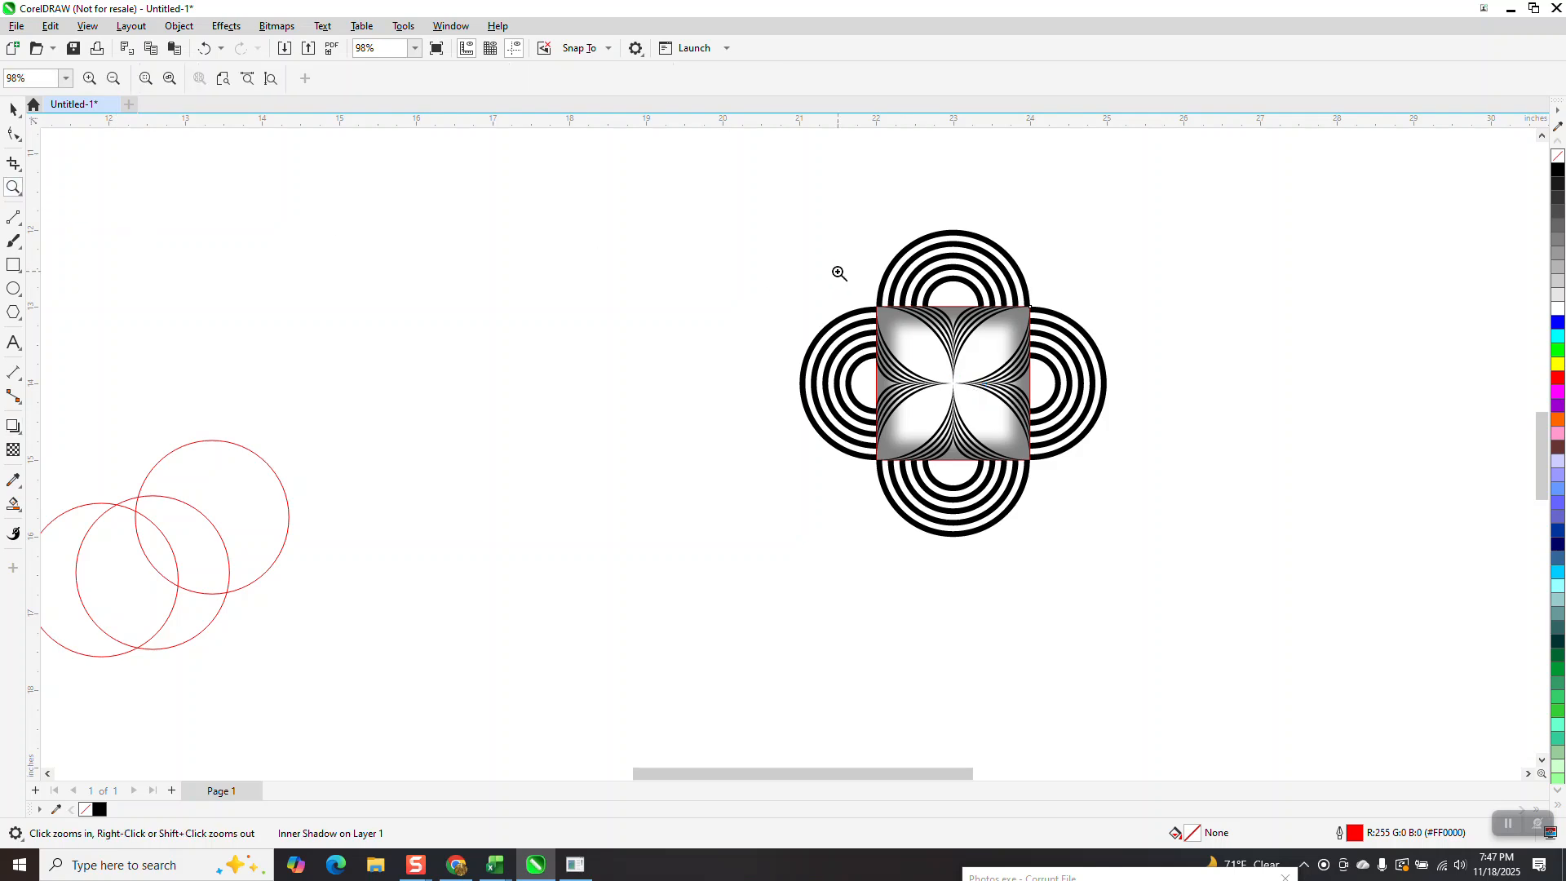
{"action": "left_click_drag", "start_coordinate": [837, 271], "coordinate": [1170, 556]}
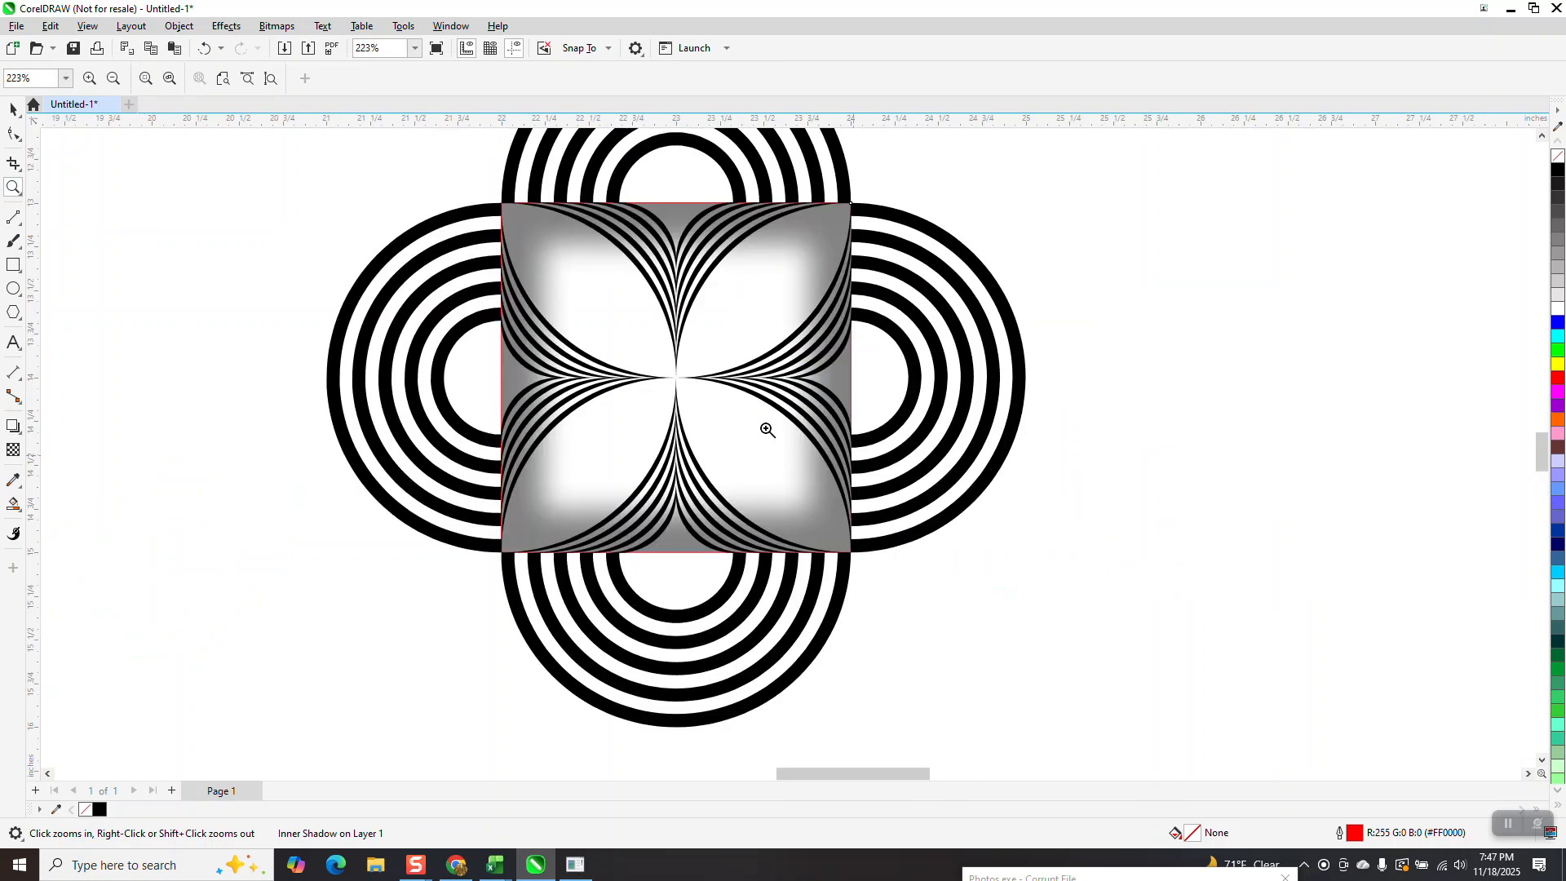
{"action": "left_click", "coordinate": [13, 426]}
{"action": "left_click_drag", "start_coordinate": [812, 376], "coordinate": [832, 375]}
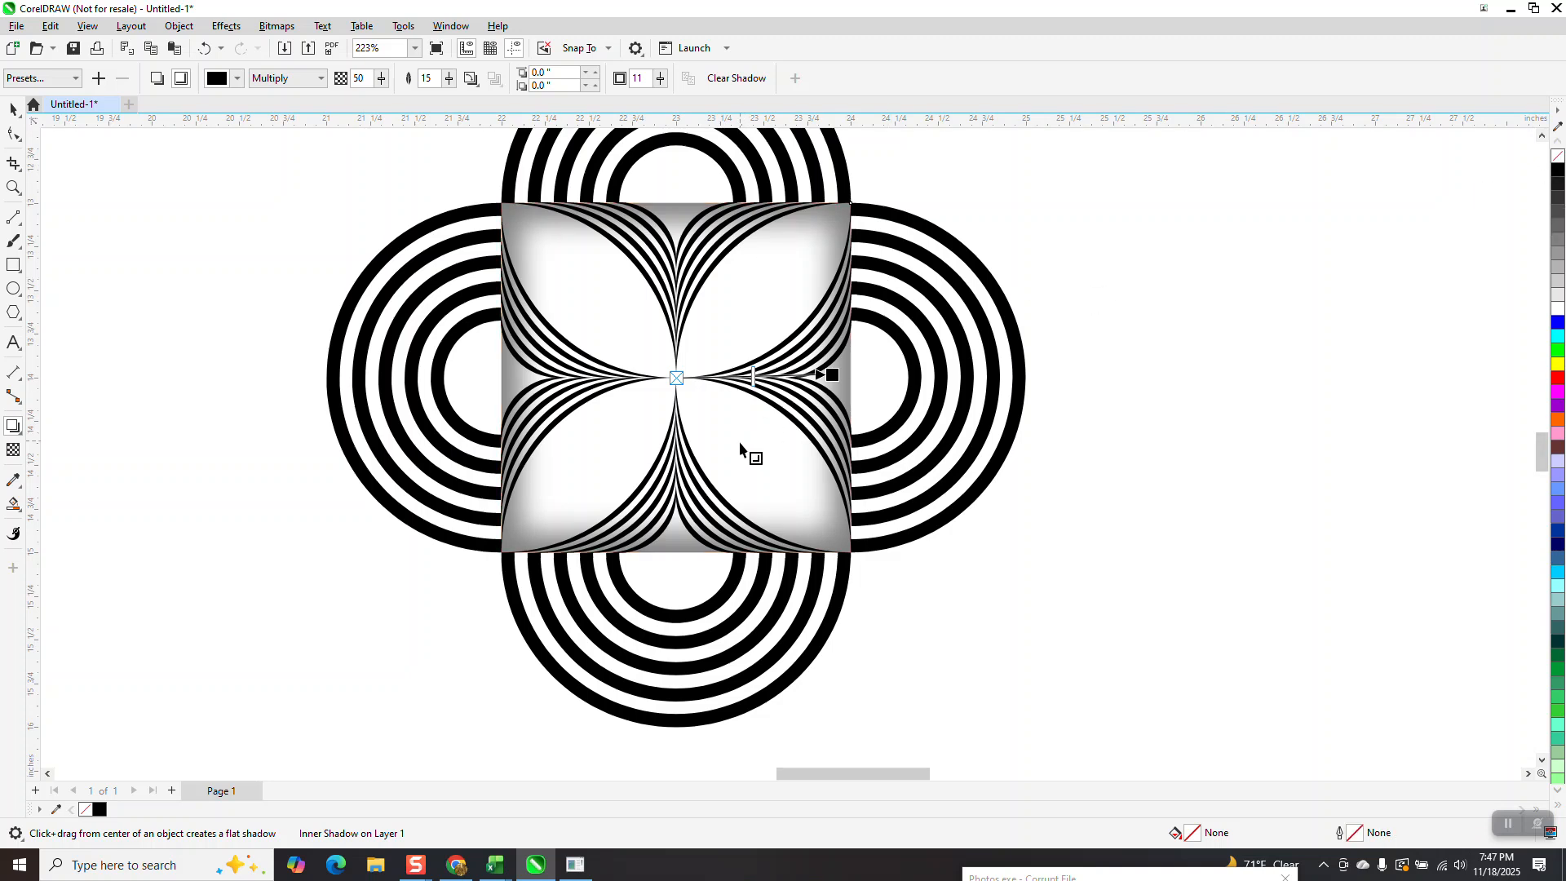
{"action": "scroll", "coordinate": [750, 454], "scroll_direction": "down", "scroll_amount": 1}
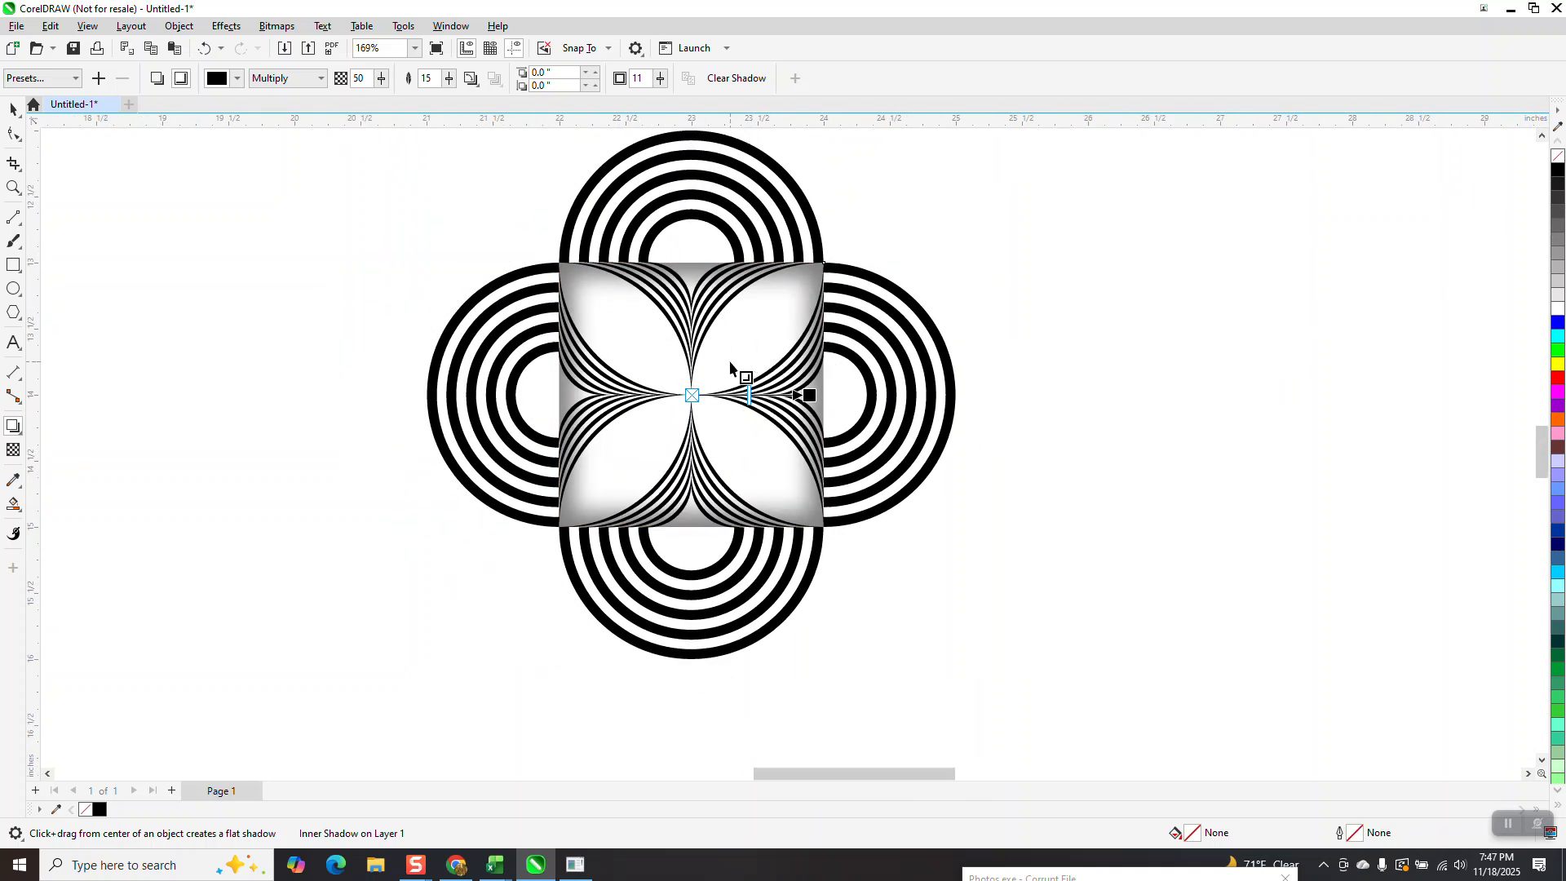
- Delete all striped arc segments outside the square with the Virtual Segment Delete tool
{"action": "left_click", "coordinate": [13, 109]}
{"action": "left_click", "coordinate": [359, 269]}
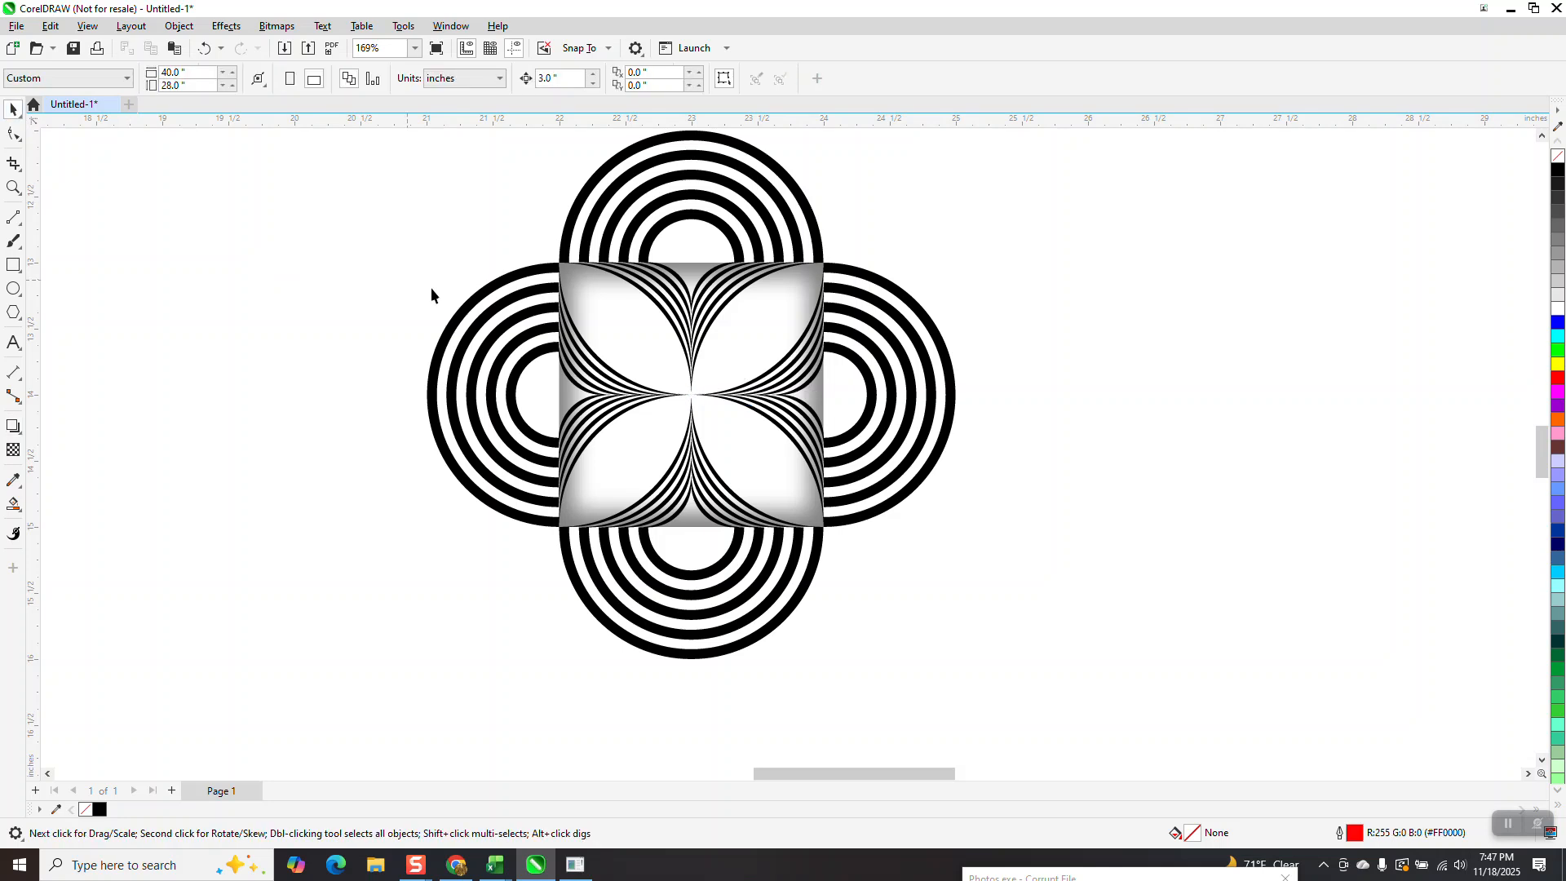
{"action": "scroll", "coordinate": [674, 355], "scroll_direction": "down", "scroll_amount": 1}
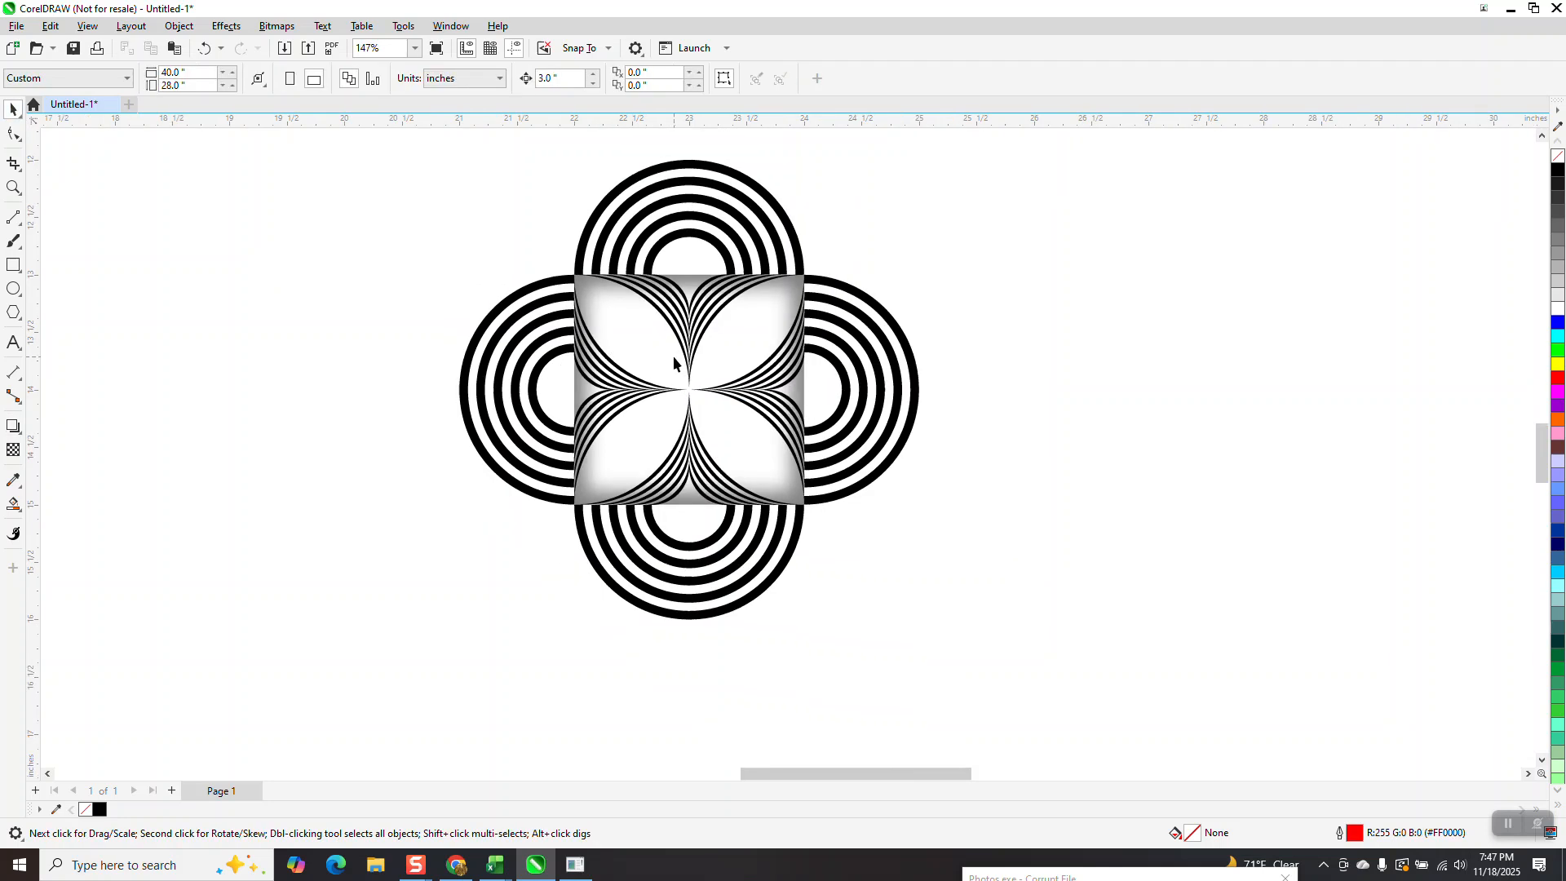
{"action": "left_click", "coordinate": [21, 176]}
{"action": "left_click", "coordinate": [86, 201]}
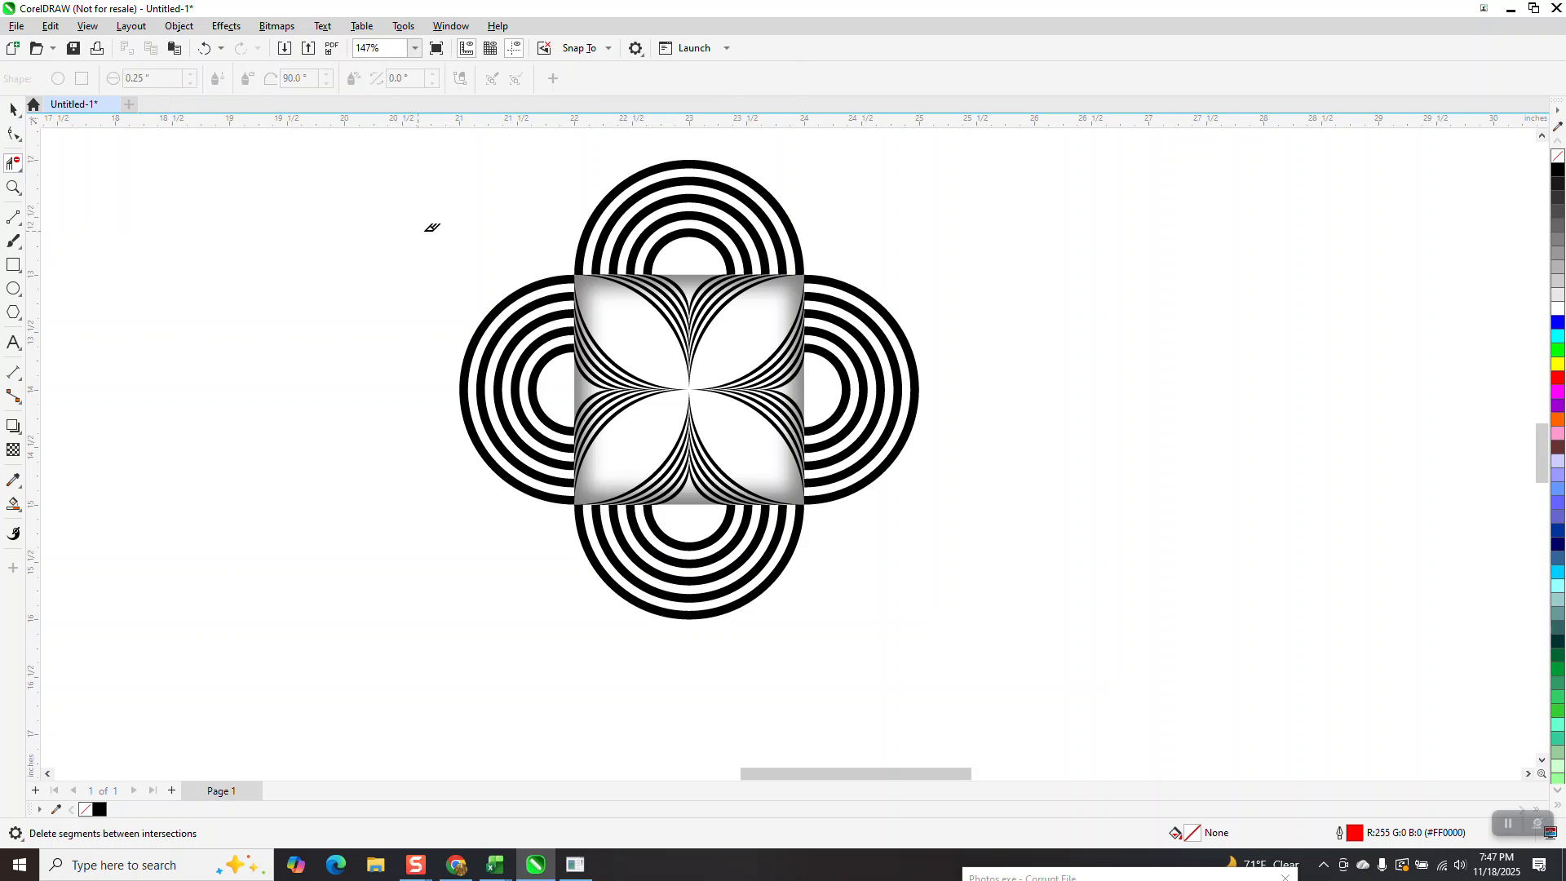
{"action": "left_click_drag", "start_coordinate": [534, 246], "coordinate": [878, 642]}
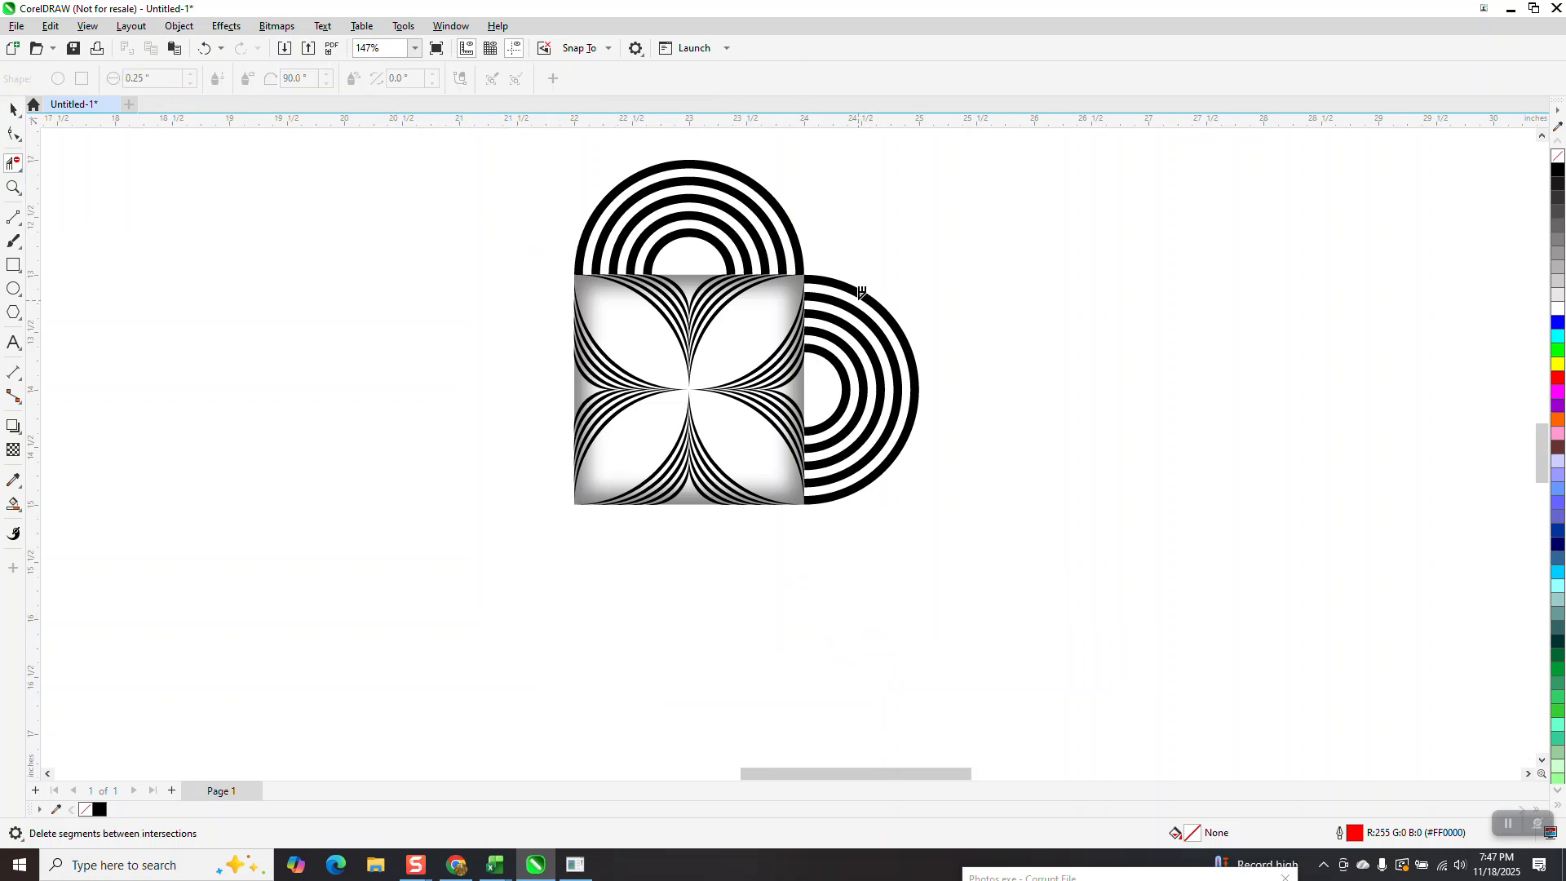
{"action": "left_click_drag", "start_coordinate": [843, 276], "coordinate": [992, 558]}
{"action": "left_click_drag", "start_coordinate": [848, 163], "coordinate": [796, 495]}
- Select and group the remaining tile artwork, then set the group's width to 2 inches
{"action": "left_click", "coordinate": [13, 110]}
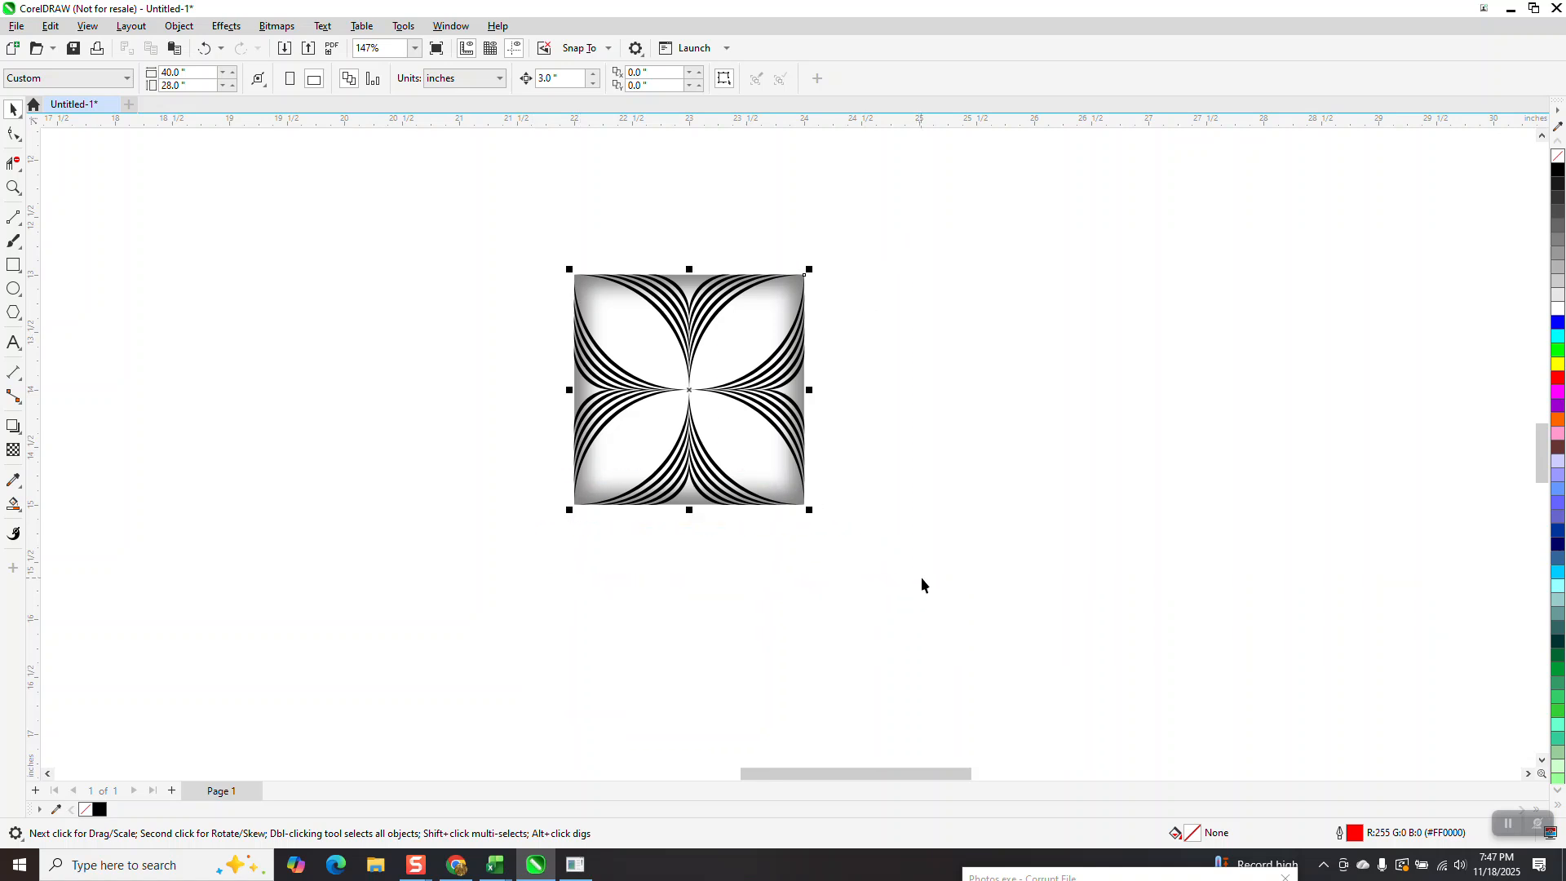
{"action": "key", "text": "ctrl+g"}
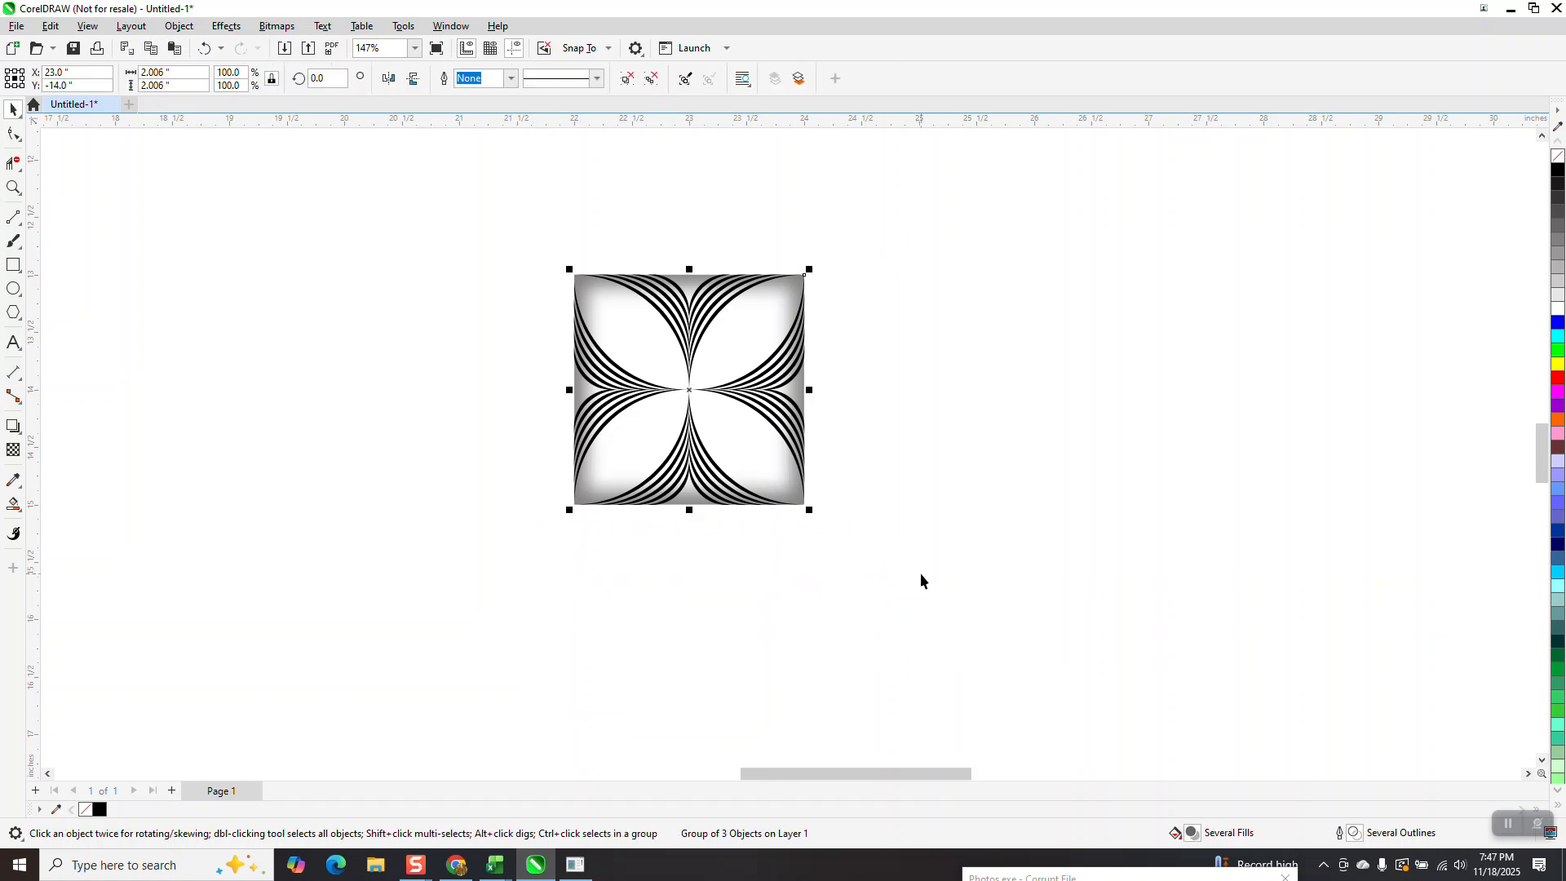
{"action": "left_click_drag", "start_coordinate": [183, 74], "coordinate": [69, 84]}
{"action": "type", "text": "2"}
{"action": "key", "text": "Return"}
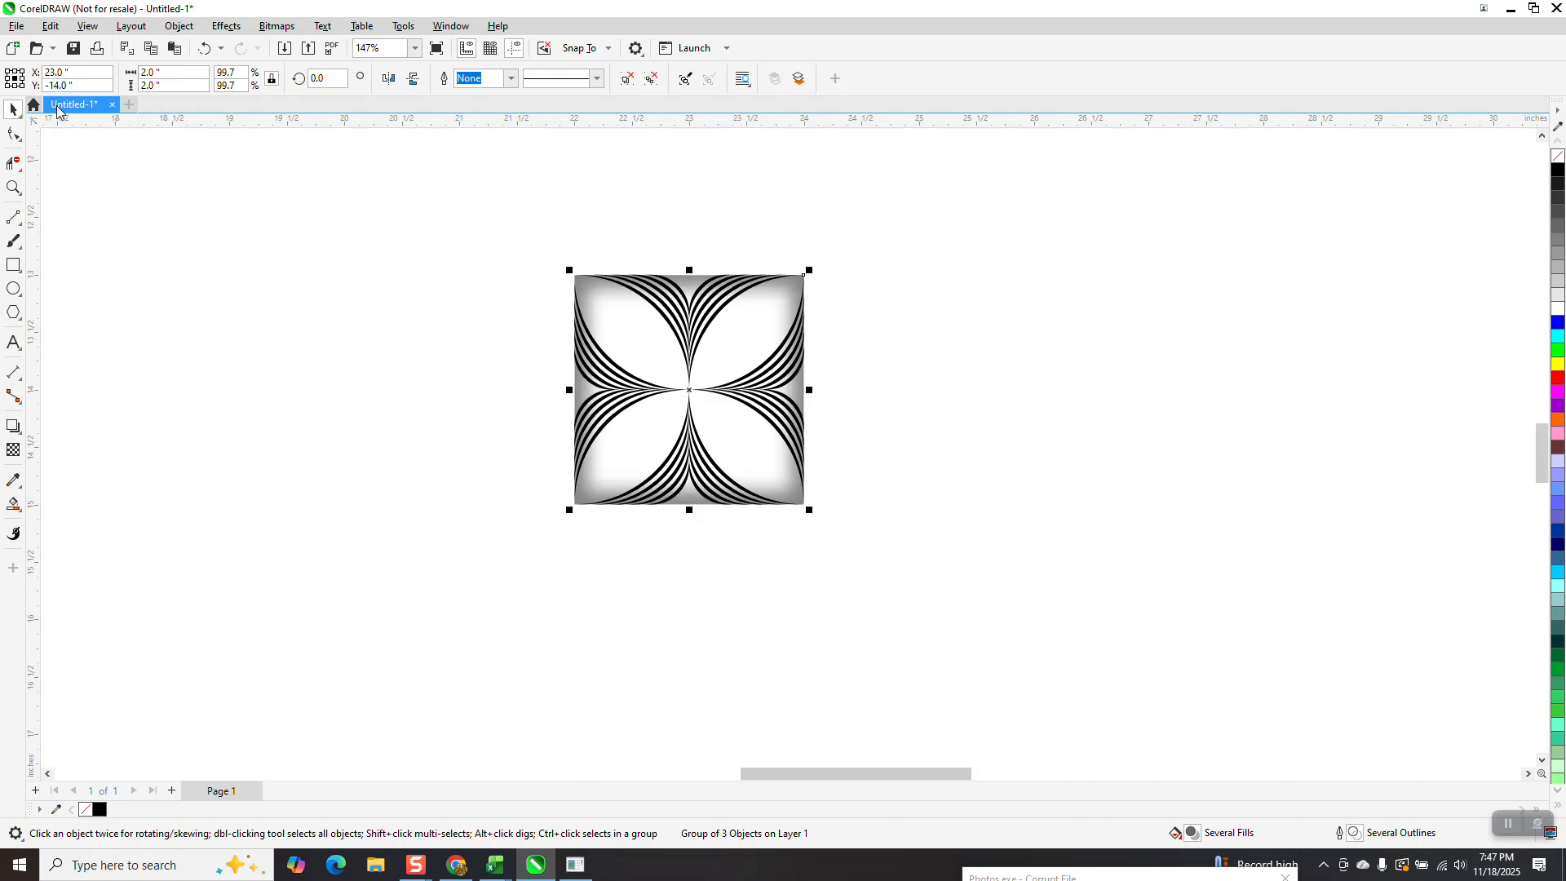
- Set the nudge distance to 2 inches and move the tile up and to the left on the page
{"action": "left_click", "coordinate": [390, 216]}
{"action": "left_click_drag", "start_coordinate": [562, 80], "coordinate": [511, 86]}
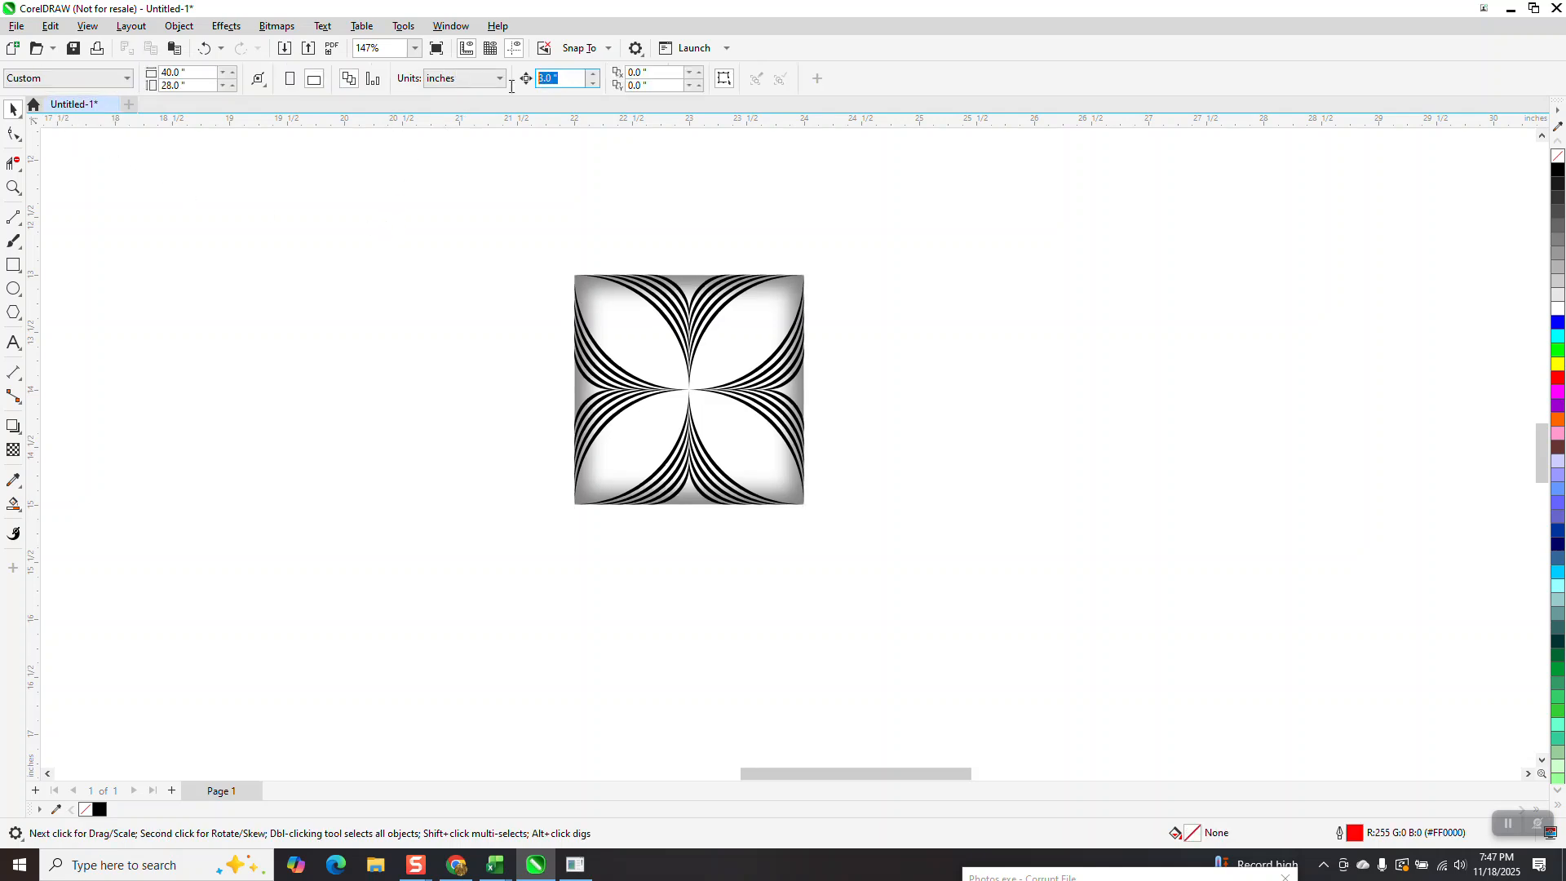
{"action": "type", "text": "2"}
{"action": "key", "text": "Return"}
{"action": "left_click_drag", "start_coordinate": [746, 375], "coordinate": [519, 314]}
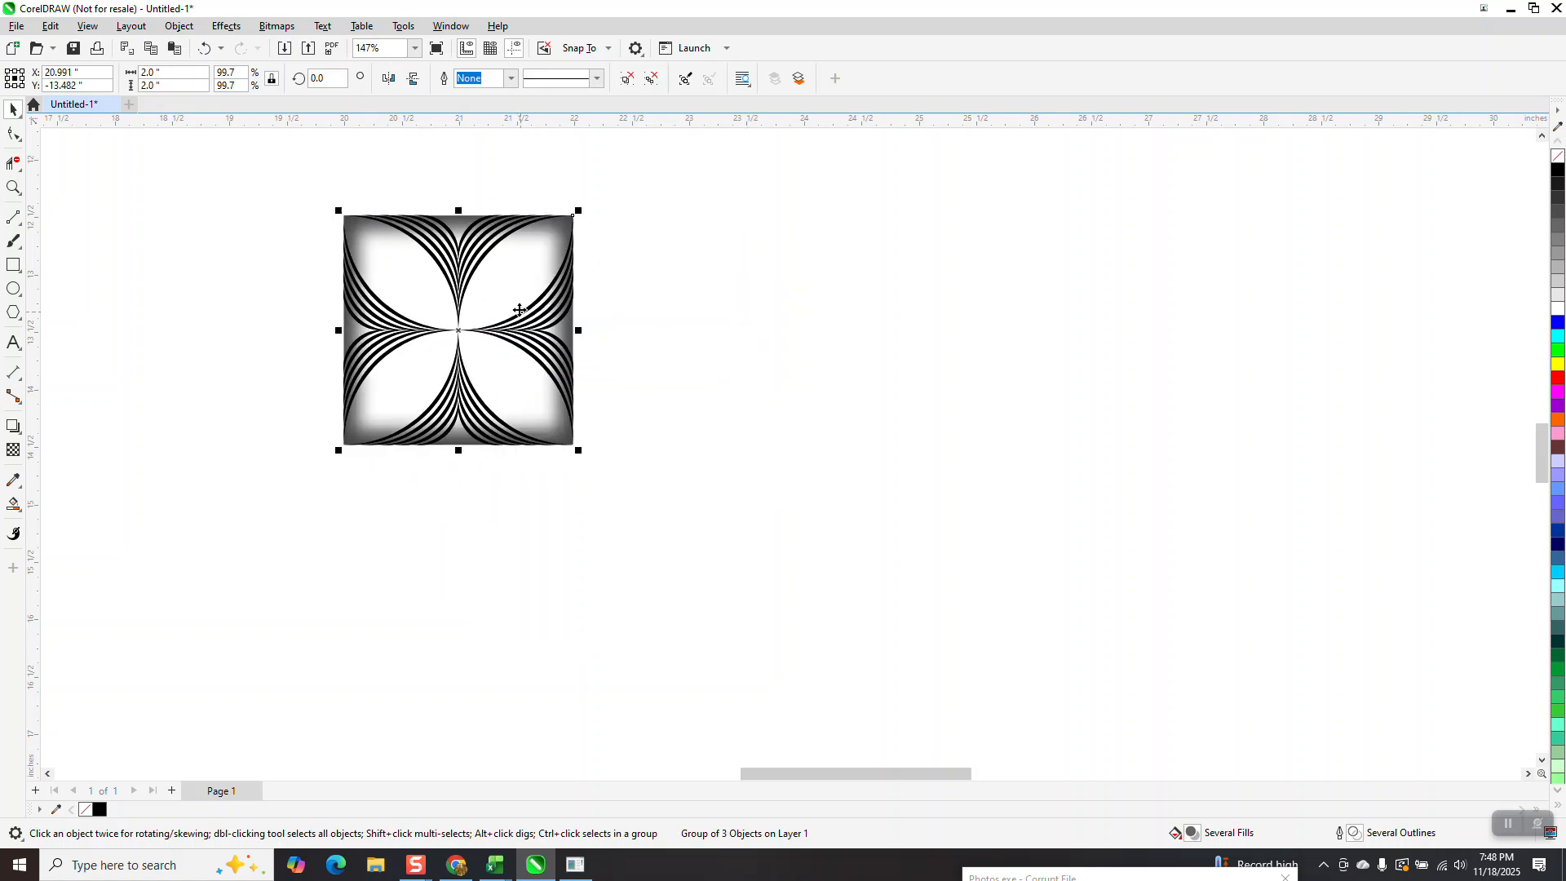
- Try a copy of the tile 2 inches to the right, inspect the seam closely, and delete the copy
{"action": "key", "text": "KP_Add"}
{"action": "key", "text": "Right"}
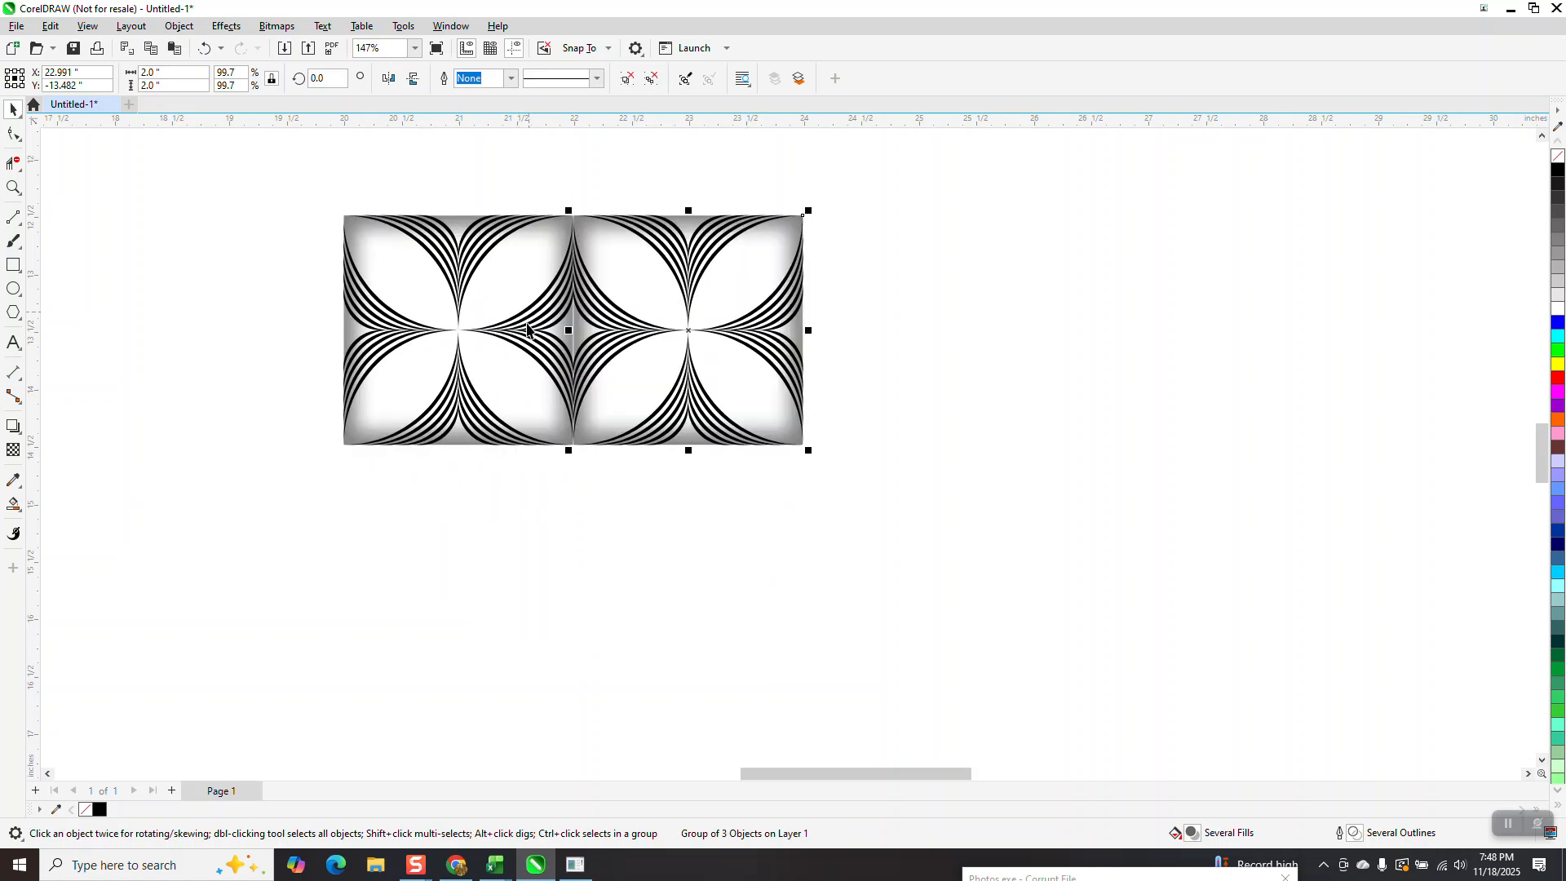
{"action": "left_click", "coordinate": [13, 188]}
{"action": "left_click_drag", "start_coordinate": [567, 308], "coordinate": [607, 376]}
{"action": "scroll", "coordinate": [607, 376], "scroll_direction": "down", "scroll_amount": 6}
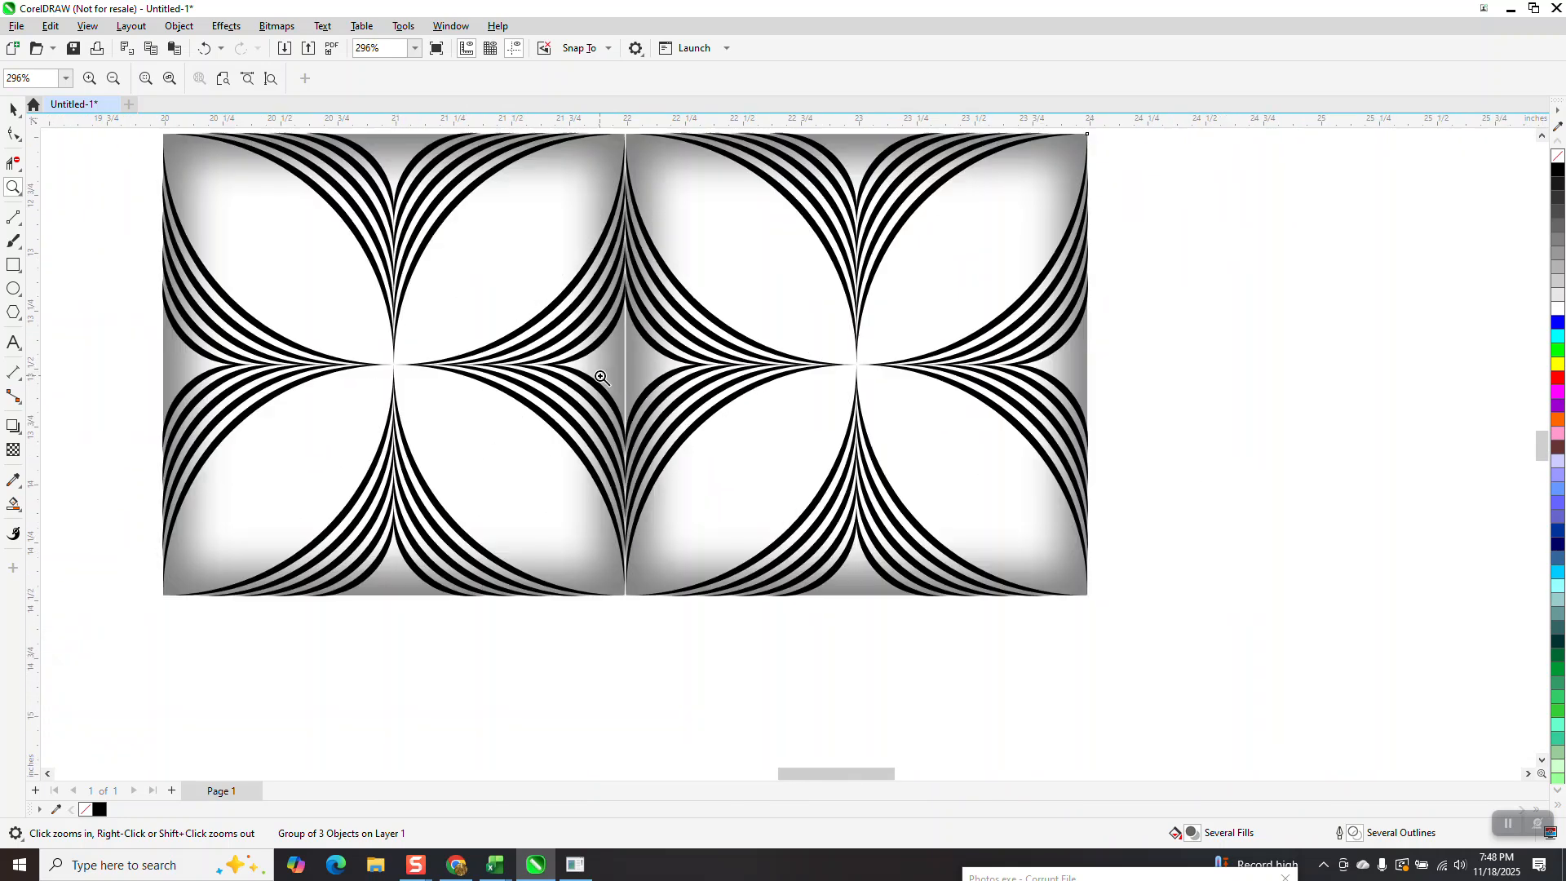
{"action": "left_click", "coordinate": [13, 109]}
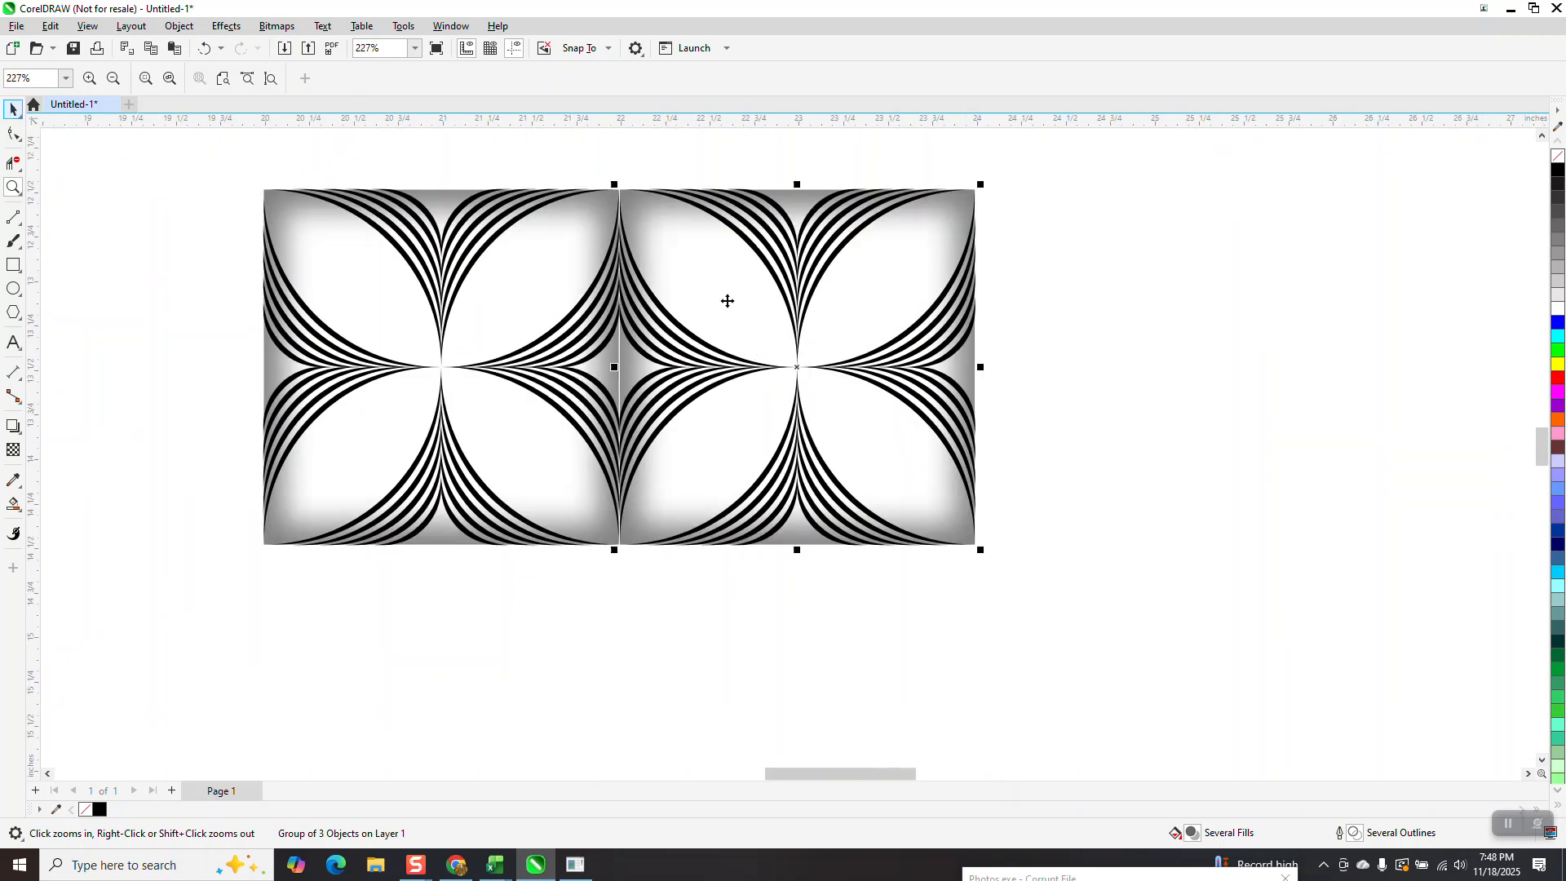
{"action": "key", "text": "Delete"}
{"action": "left_click", "coordinate": [558, 339]}
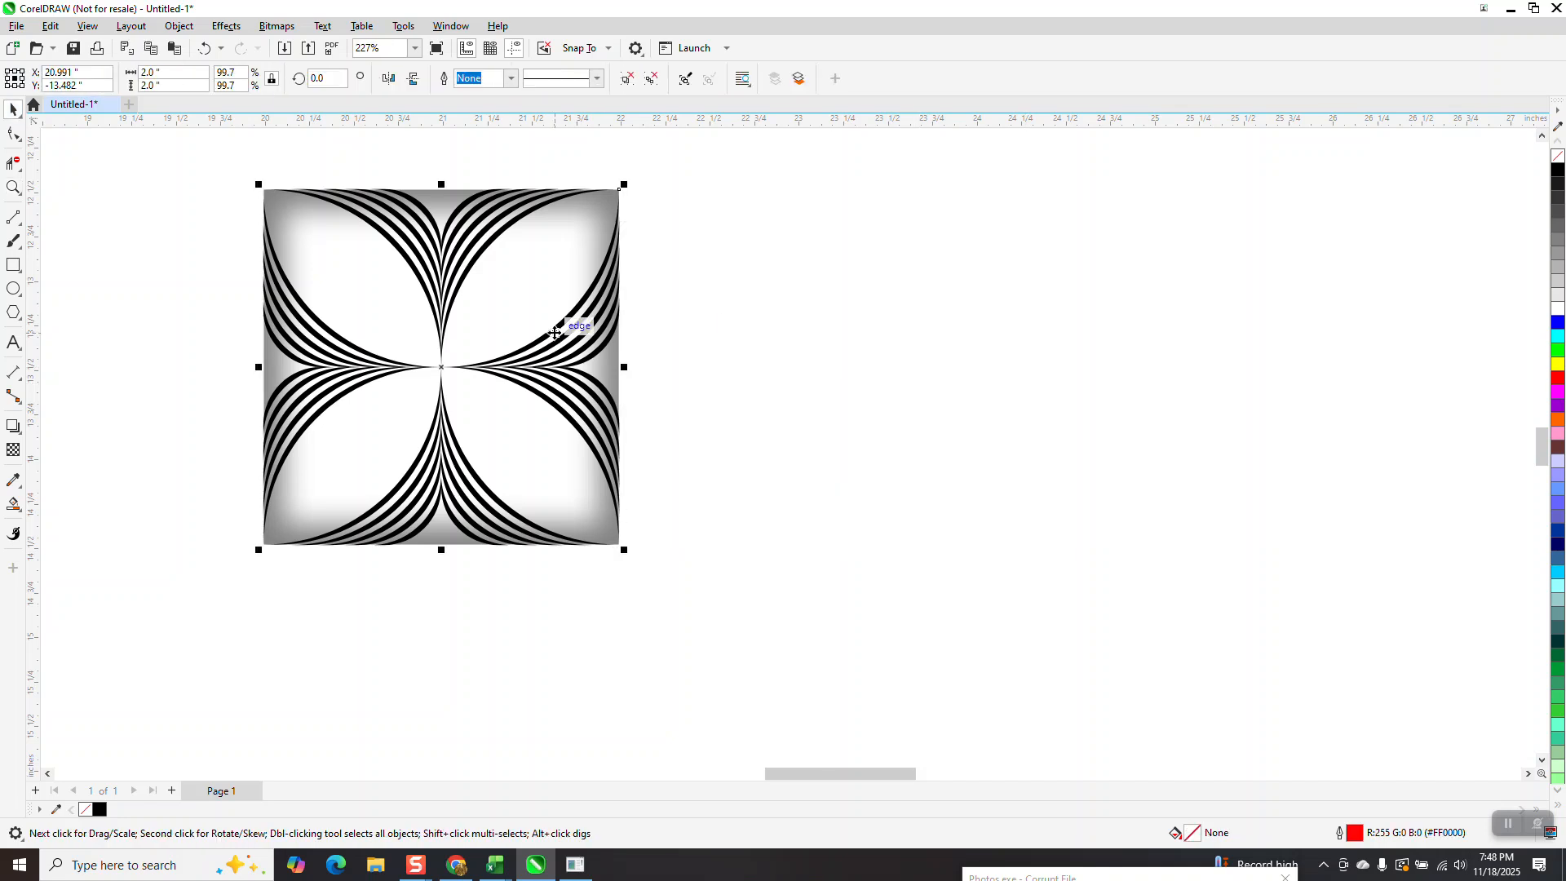
{"action": "left_click", "coordinate": [611, 163]}
{"action": "left_click_drag", "start_coordinate": [567, 79], "coordinate": [480, 91]}
{"action": "type", "text": "109"}
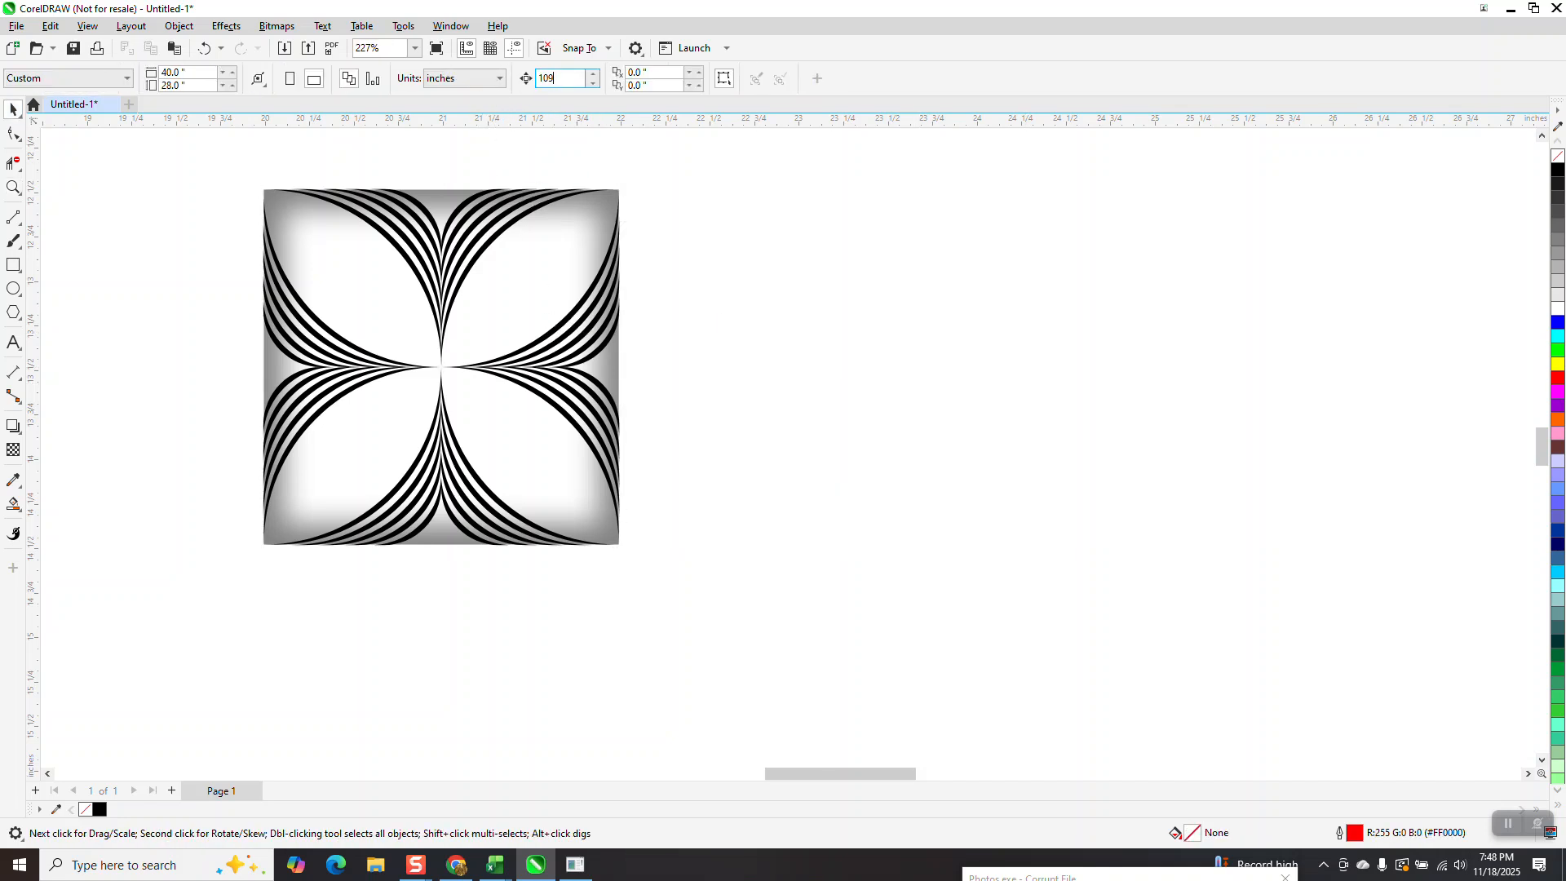
{"action": "left_click", "coordinate": [611, 238]}
{"action": "key", "text": "plus"}
{"action": "key", "text": "Right"}
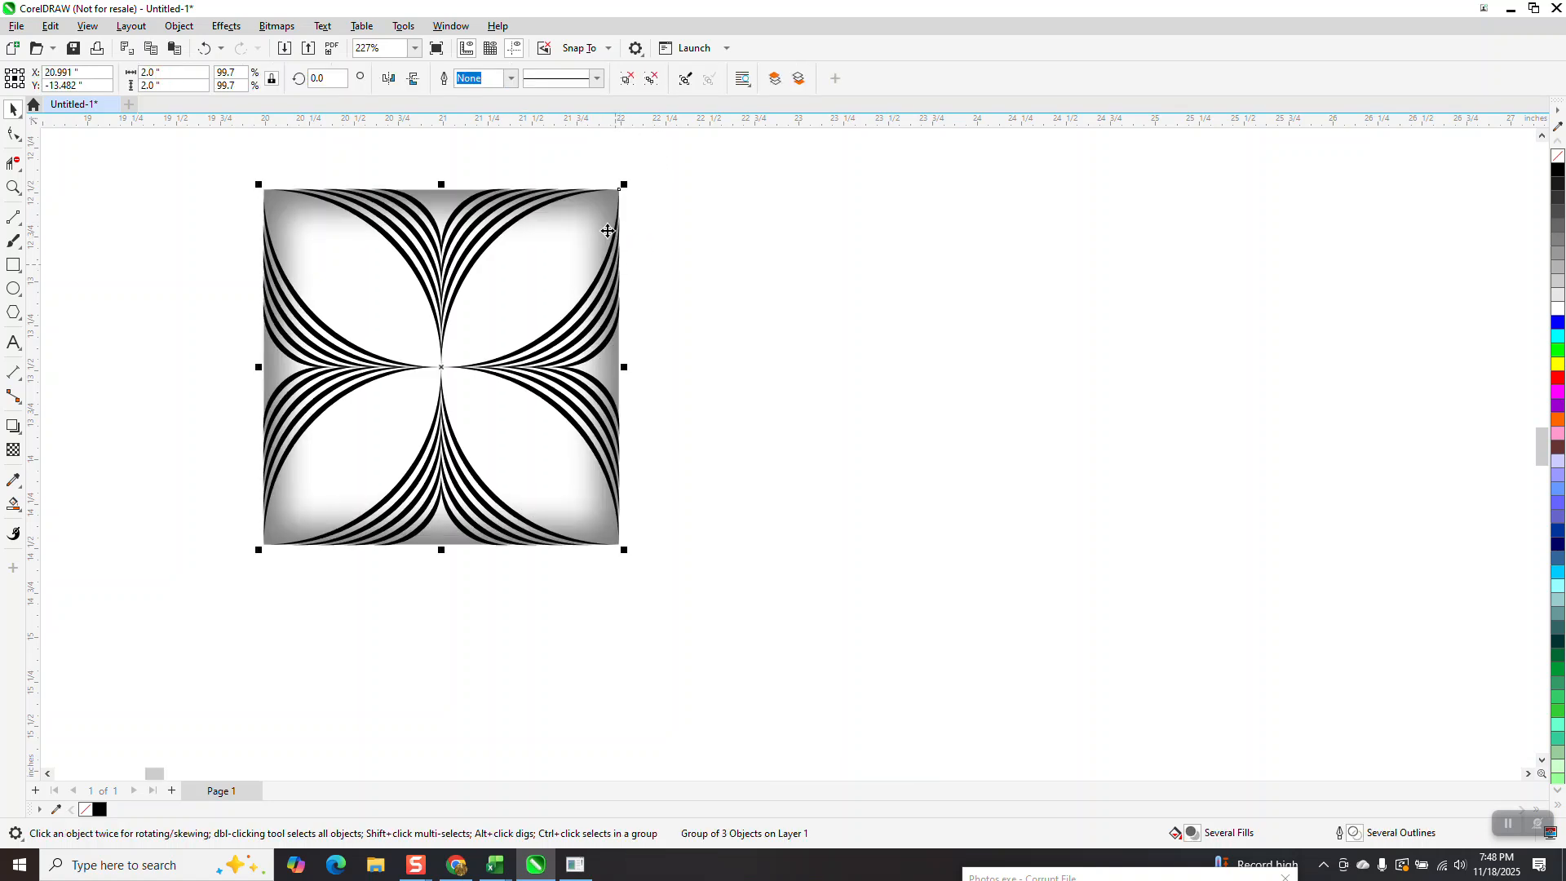
- Set the nudge distance to 1.96 inches and add a copy of the tile offset right by that amount
{"action": "left_click", "coordinate": [604, 165]}
{"action": "double_click", "coordinate": [574, 78]}
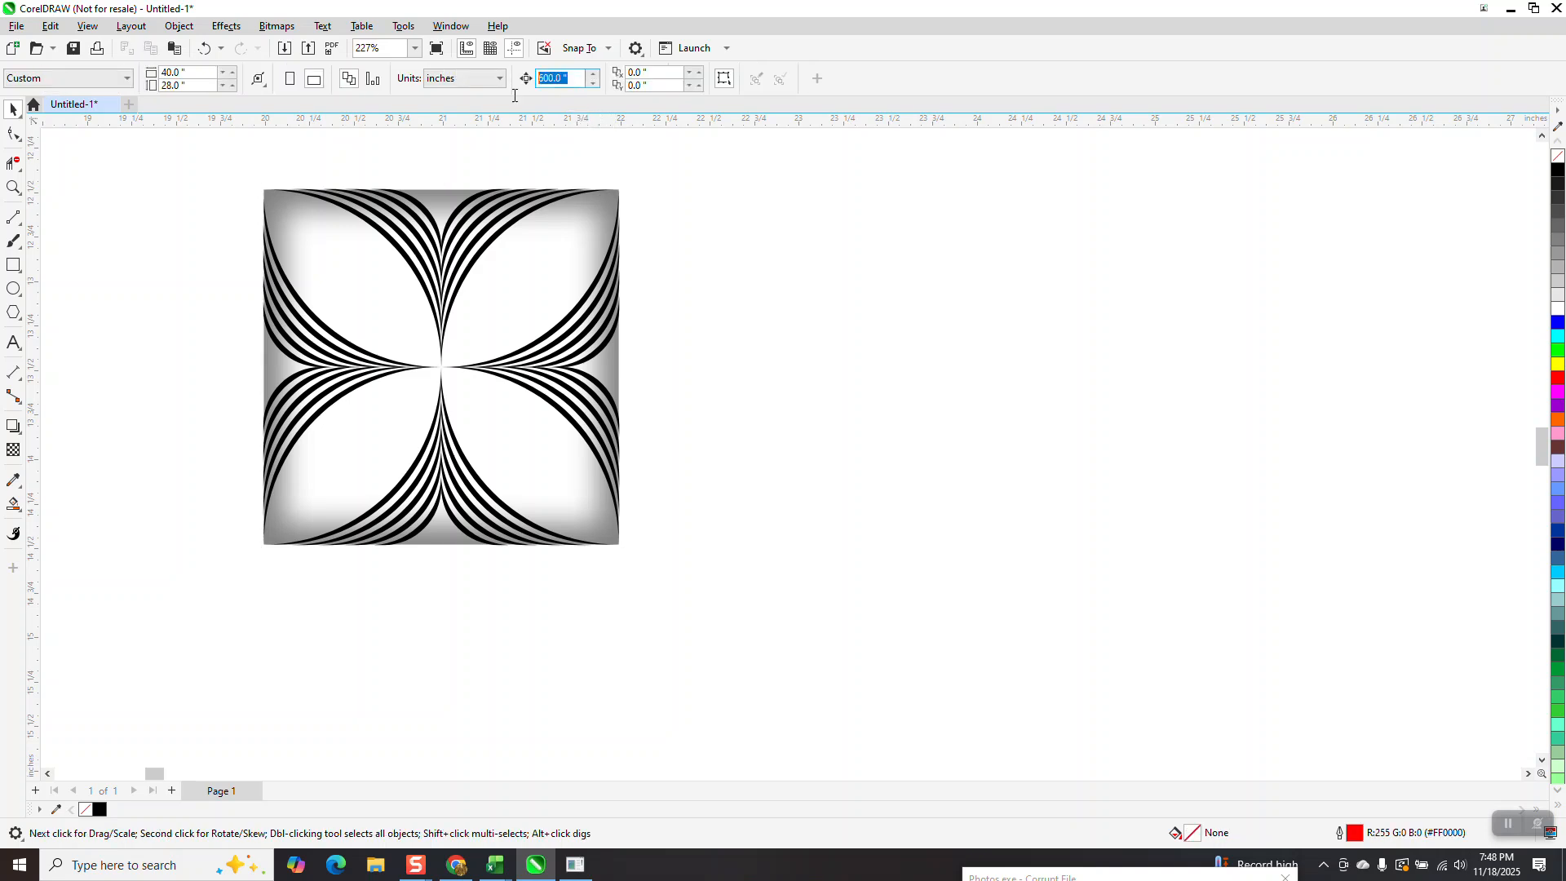
{"action": "type", "text": "1.96"}
{"action": "key", "text": "Return"}
{"action": "left_click", "coordinate": [604, 295]}
{"action": "key", "text": "plus"}
{"action": "key", "text": "Right"}
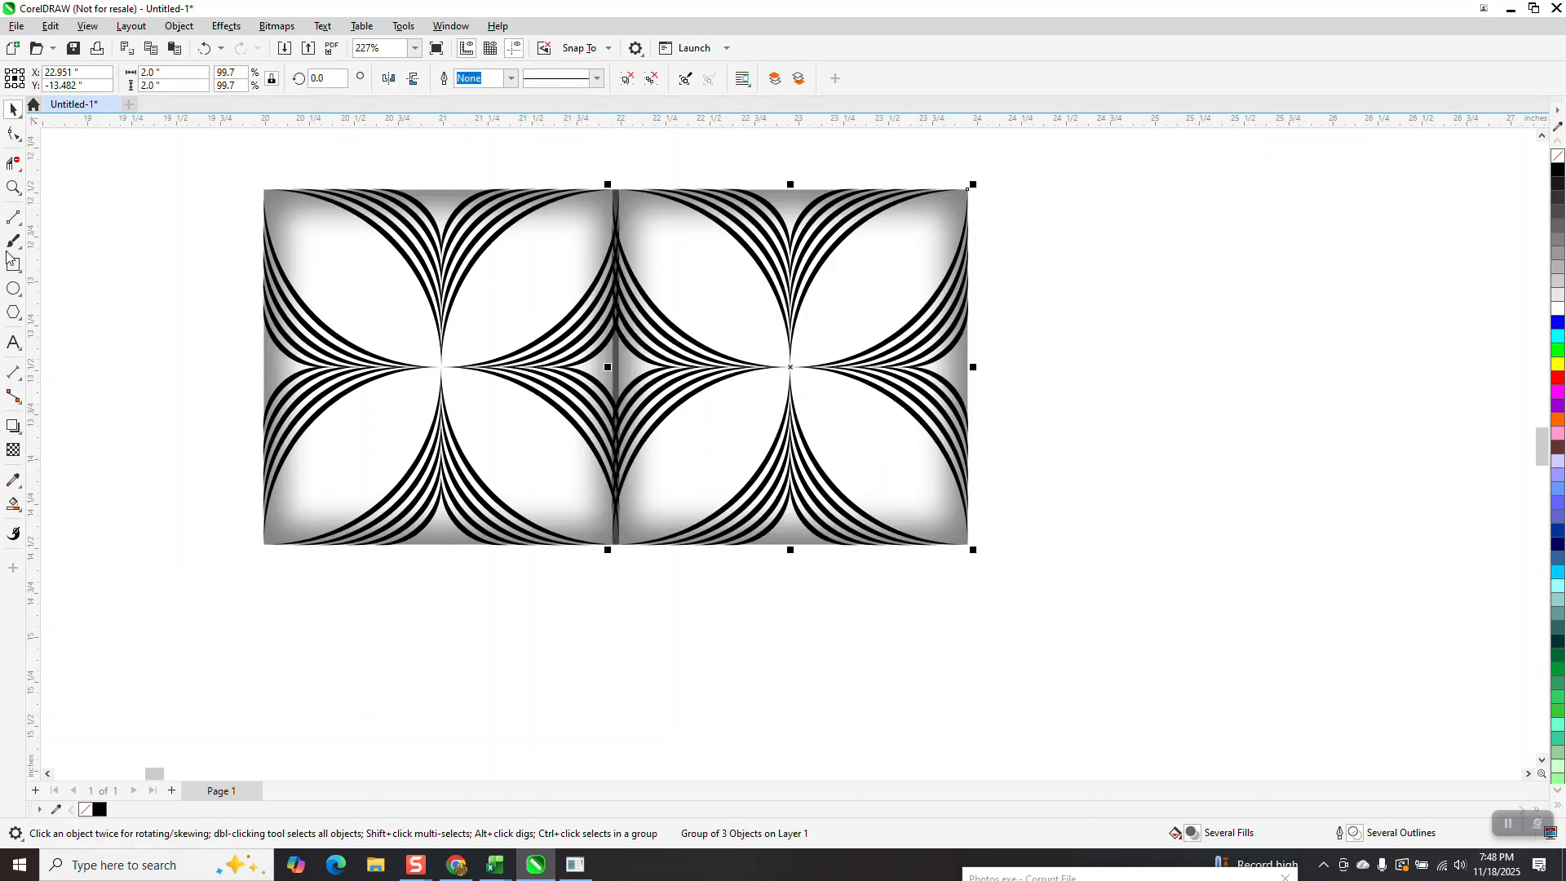
- Inspect the seam between the overlapping tiles and delete the right-hand copy
{"action": "left_click", "coordinate": [12, 188]}
{"action": "left_click_drag", "start_coordinate": [602, 228], "coordinate": [648, 298]}
{"action": "scroll", "coordinate": [646, 245], "scroll_direction": "down", "scroll_amount": 6}
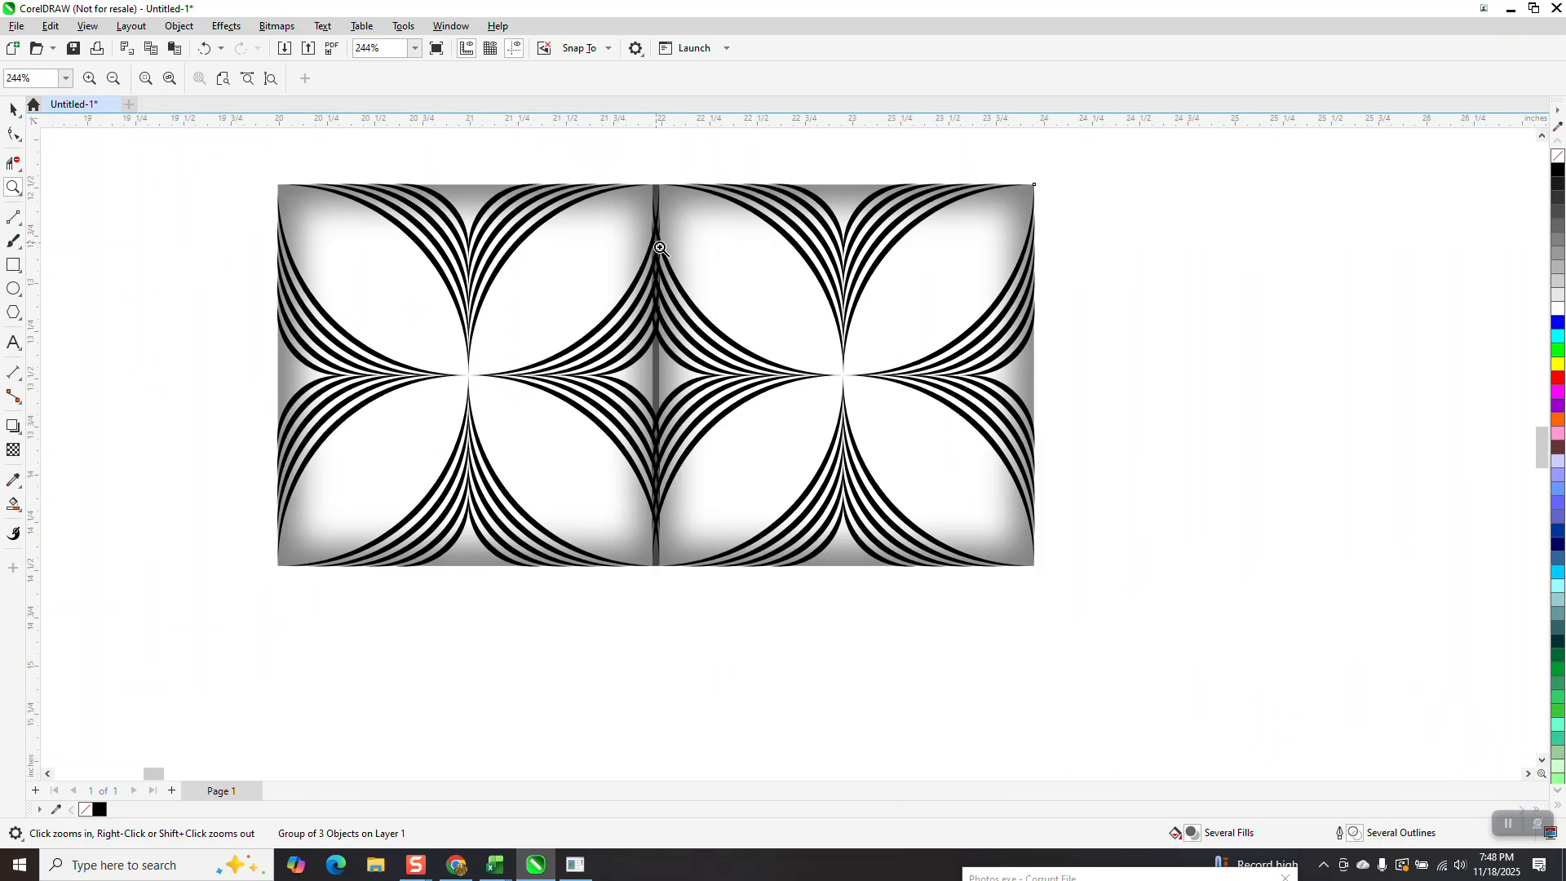
{"action": "left_click", "coordinate": [12, 108]}
{"action": "left_click", "coordinate": [800, 266]}
{"action": "key", "text": "Delete"}
- Add a horizontally mirrored copy of the tile flush against its right edge
{"action": "left_click", "coordinate": [666, 272]}
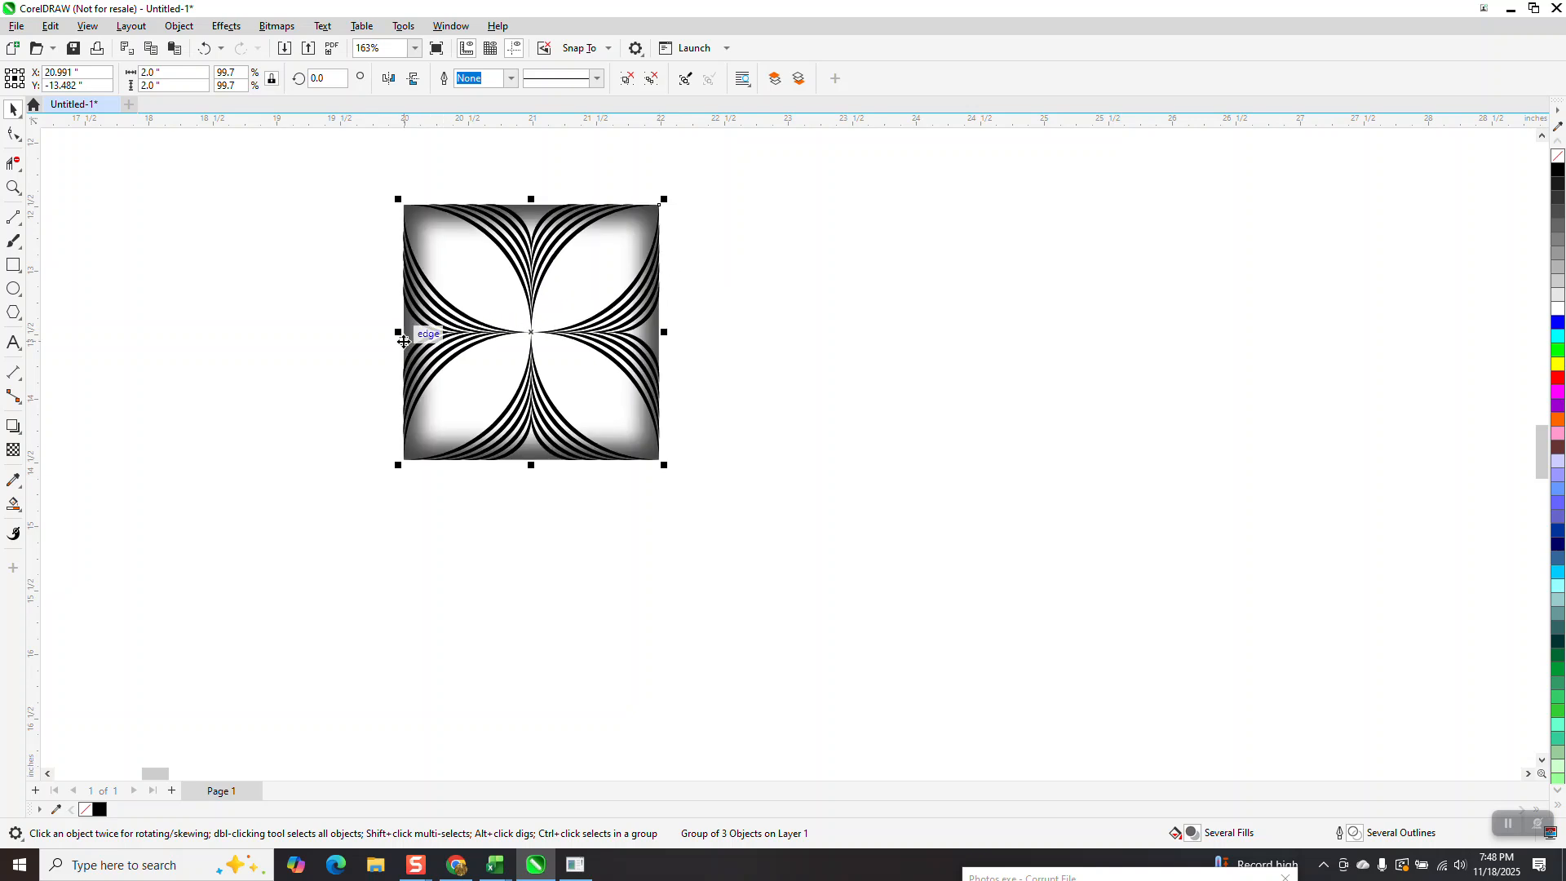
{"action": "left_click_drag", "start_coordinate": [400, 333], "coordinate": [670, 357]}
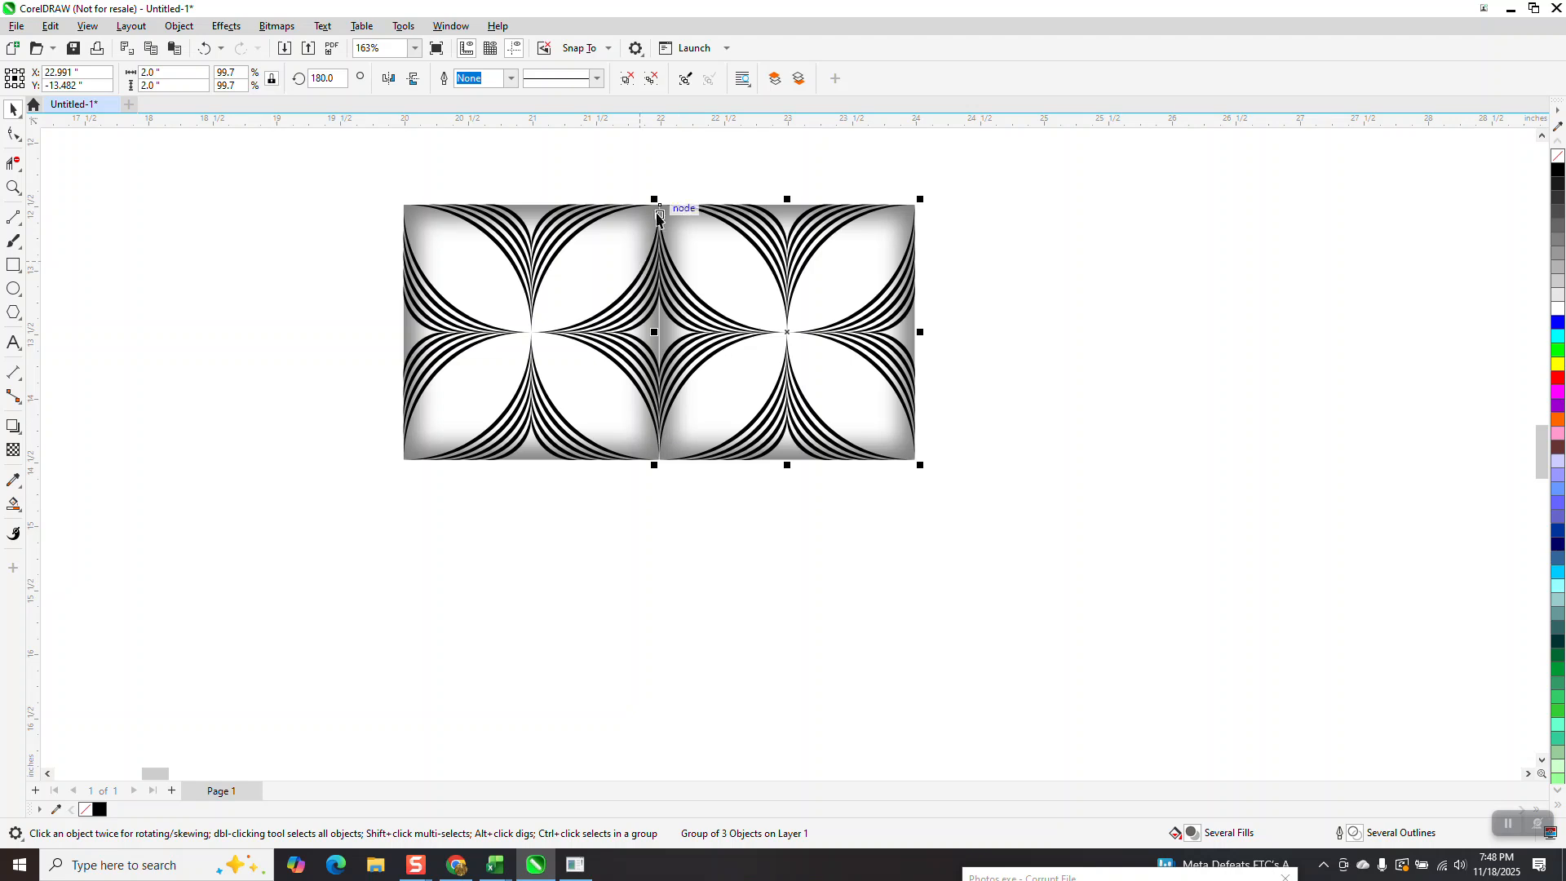
- Set the nudge distance to 0.02 inches and nudge the mirrored right-hand tile left once so it overlaps its neighbour
{"action": "left_click", "coordinate": [706, 175]}
{"action": "double_click", "coordinate": [569, 75]}
{"action": "type", "text": ".02"}
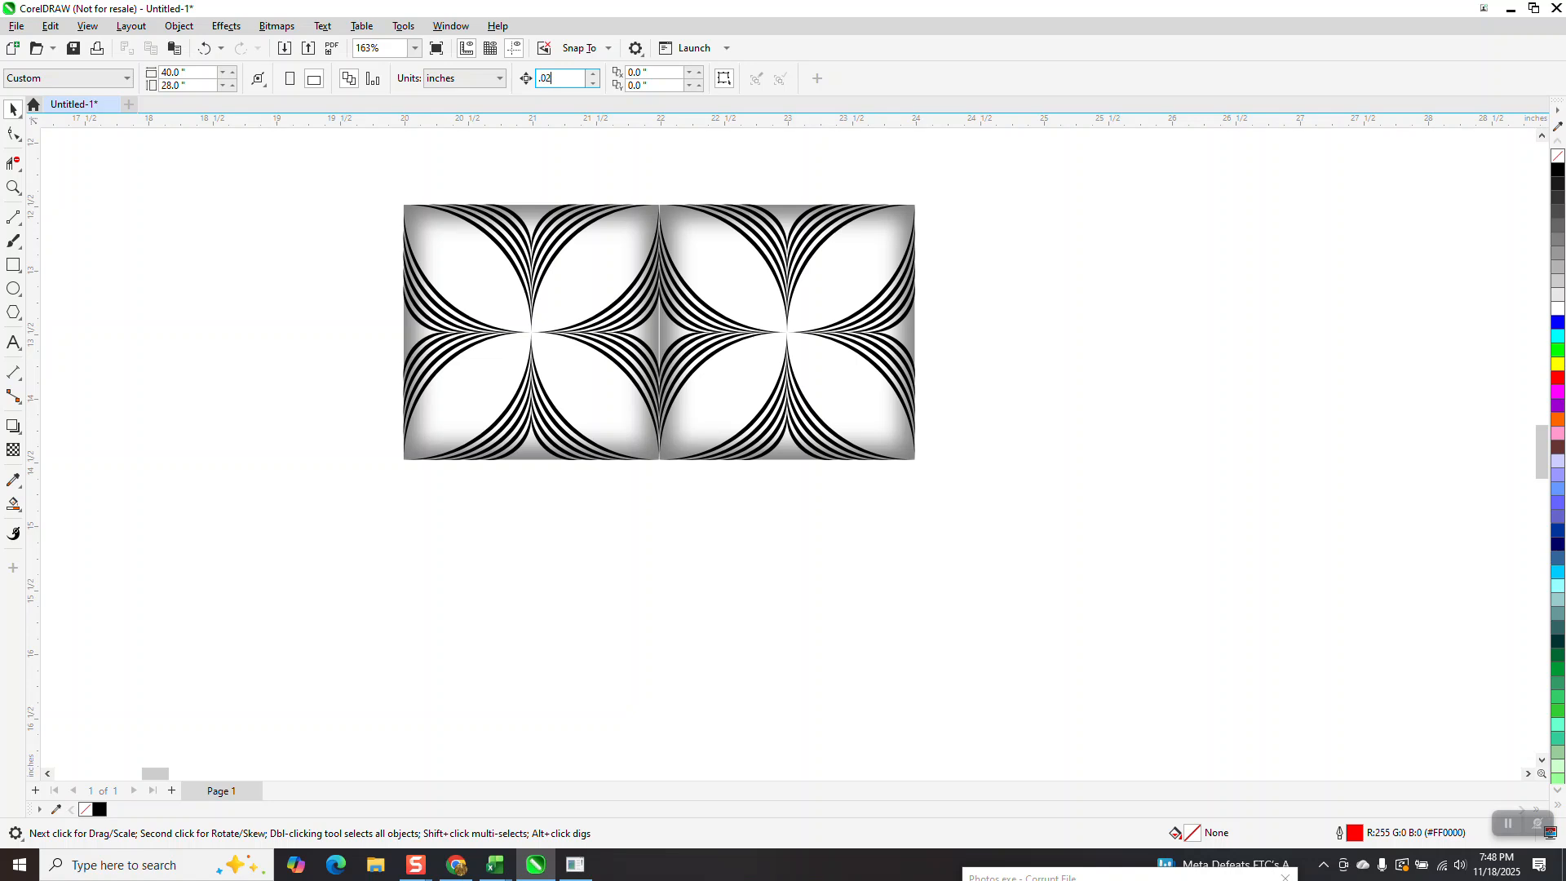
{"action": "left_click", "coordinate": [755, 297]}
{"action": "key", "text": "Left"}
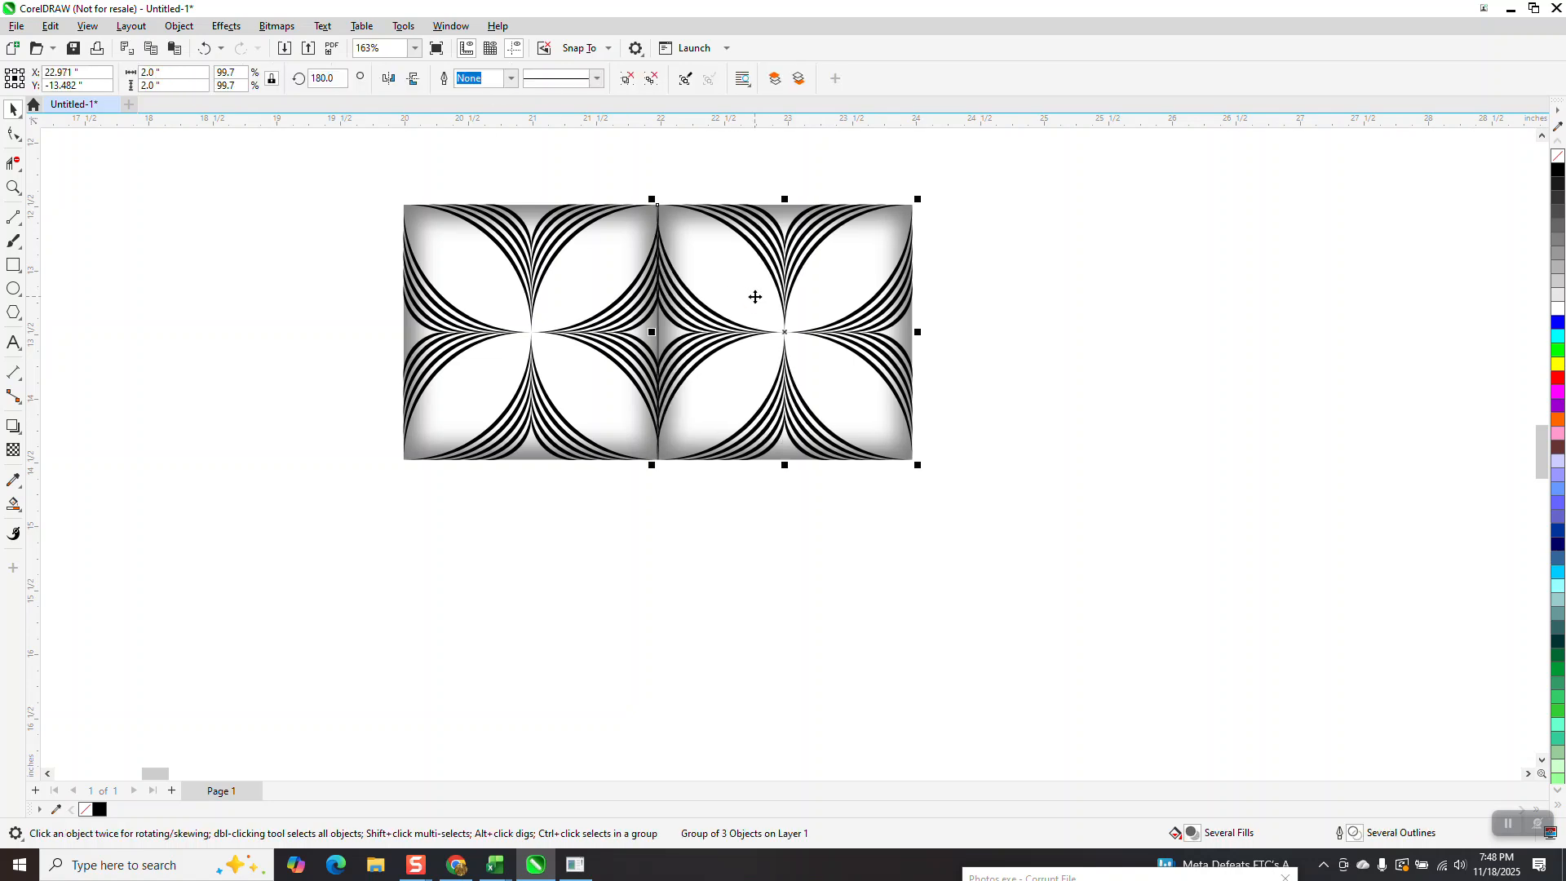
- Extend the two tiles into a row of four with a horizontally mirrored copy, and nudge the left pair 0.02 inches right
{"action": "left_click_drag", "start_coordinate": [353, 193], "coordinate": [1028, 517]}
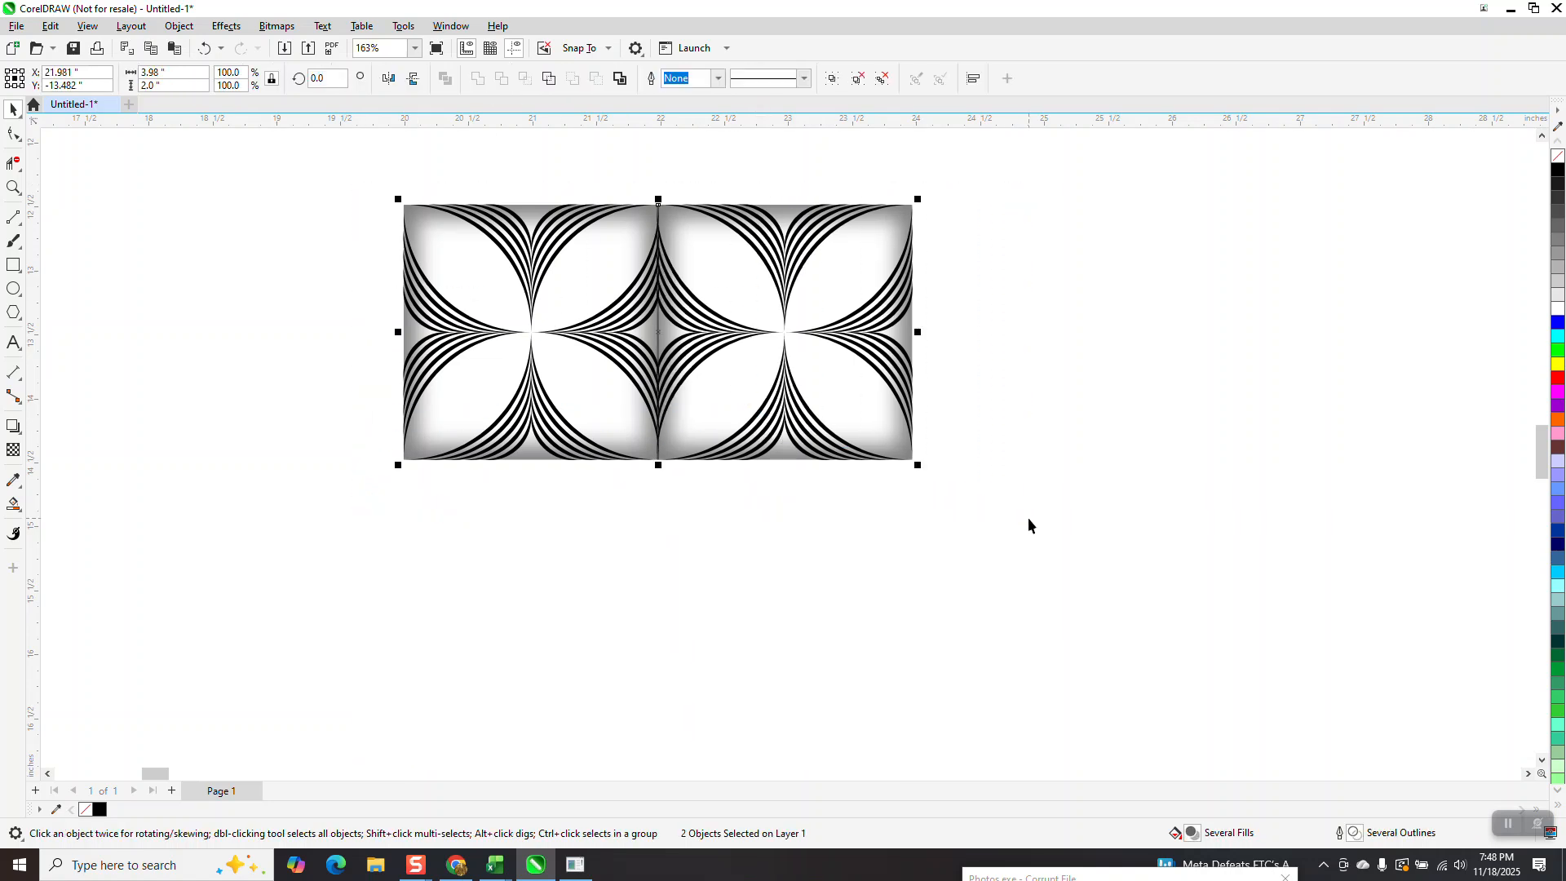
{"action": "scroll", "coordinate": [1028, 517], "scroll_direction": "up", "scroll_amount": 1}
{"action": "scroll", "coordinate": [1028, 526], "scroll_direction": "down", "scroll_amount": 3}
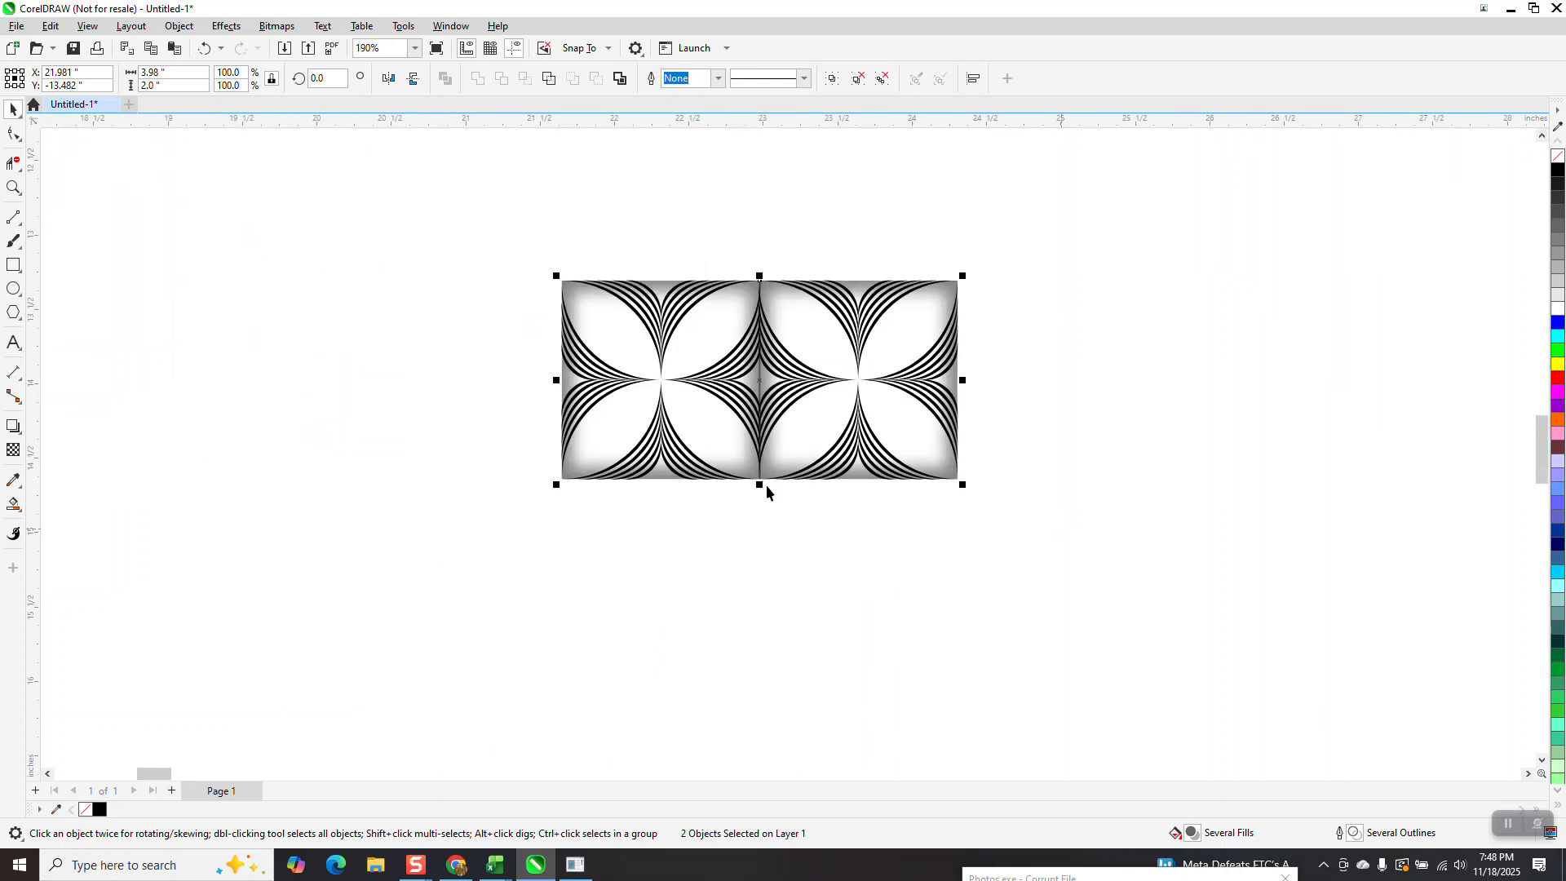
{"action": "mouse_move", "coordinate": [554, 380]}
{"action": "left_mouse_down"}
{"action": "mouse_move", "coordinate": [769, 371]}
{"action": "mouse_move", "coordinate": [971, 397]}
{"action": "left_mouse_up"}
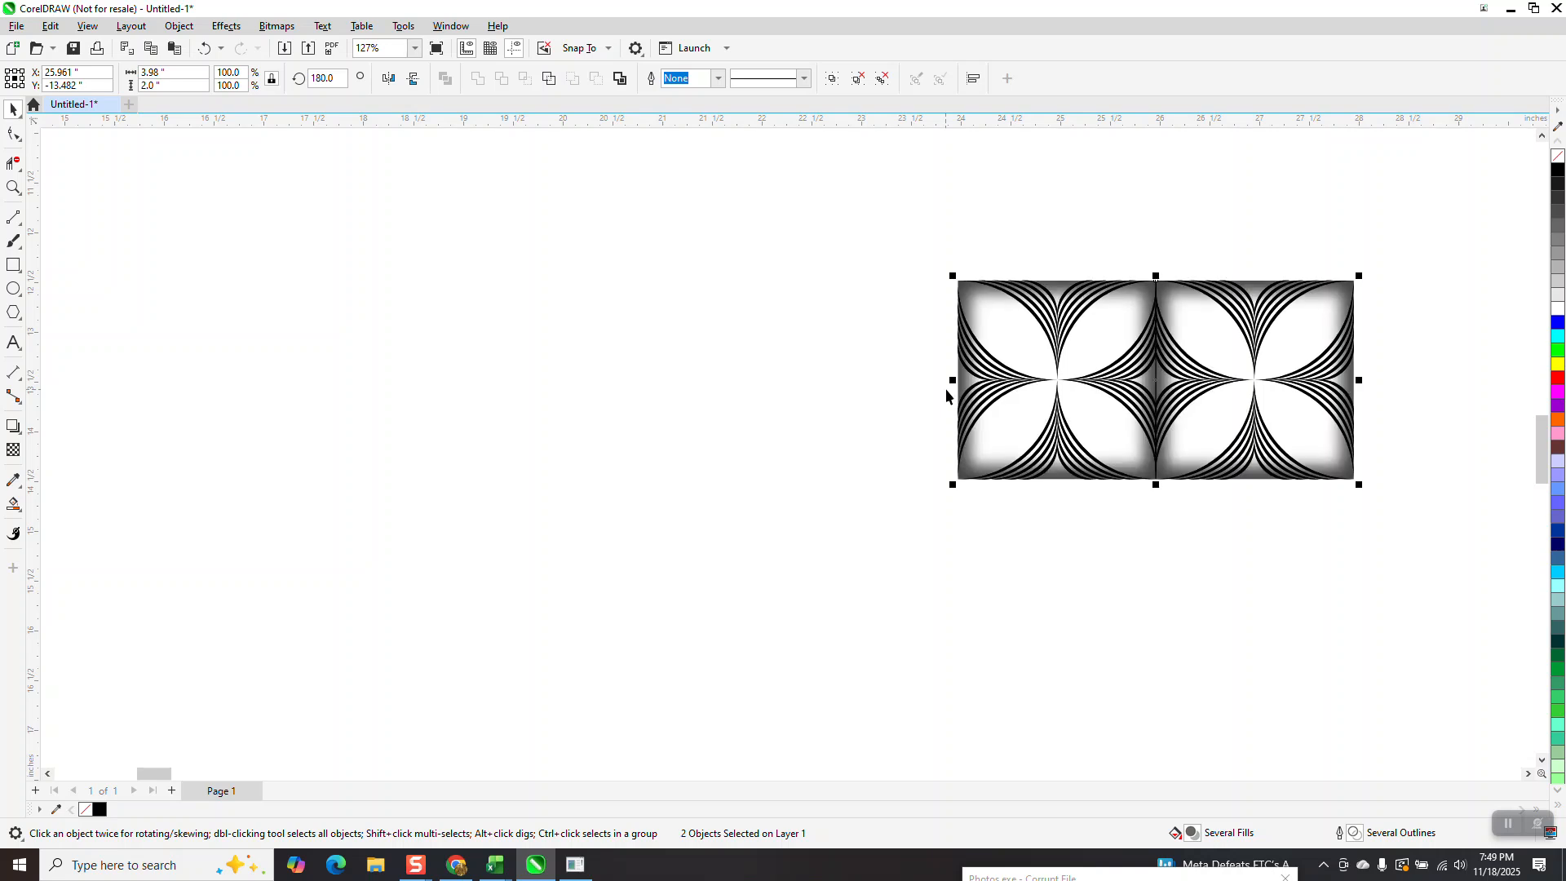
{"action": "left_click_drag", "start_coordinate": [1357, 380], "coordinate": [863, 360]}
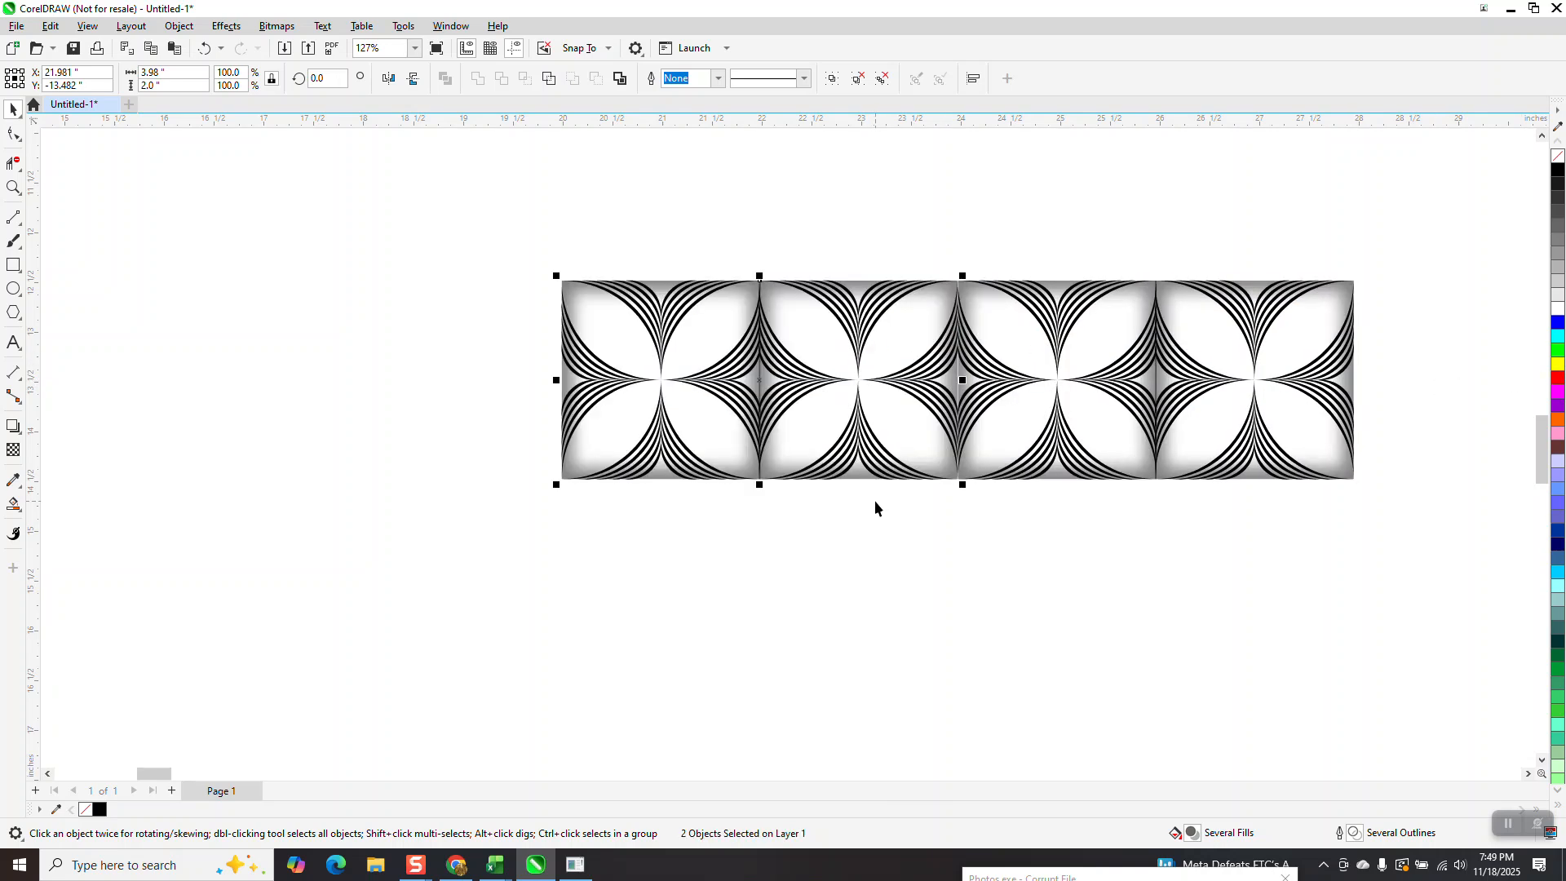
{"action": "scroll", "coordinate": [875, 501], "scroll_direction": "down", "scroll_amount": 1}
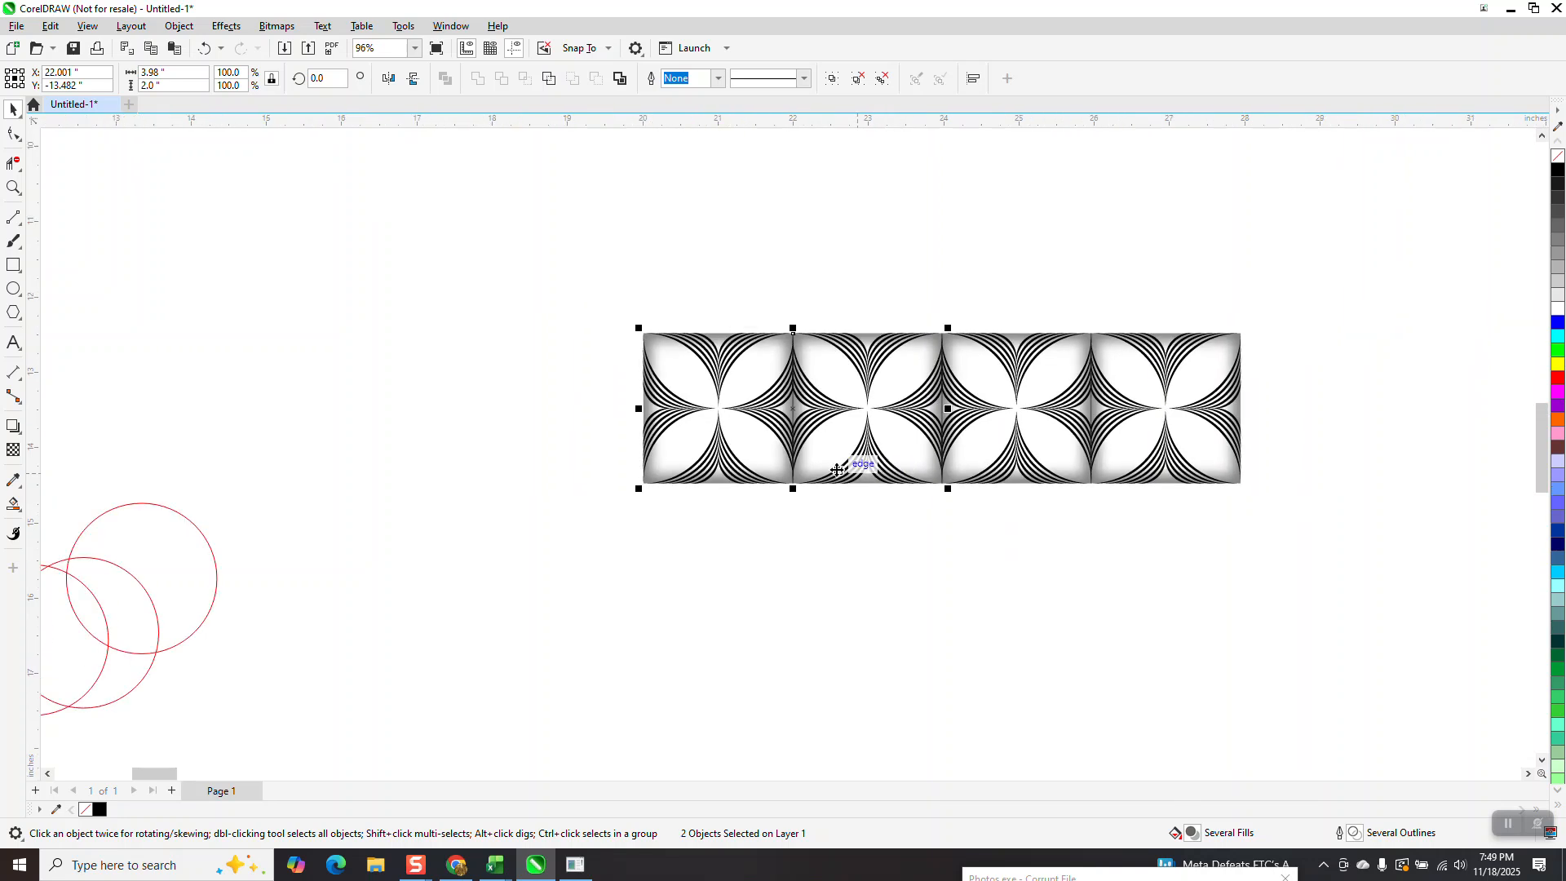
- Select all four tiles in the row and group them
{"action": "left_click_drag", "start_coordinate": [623, 260], "coordinate": [630, 312]}
{"action": "left_click_drag", "start_coordinate": [1157, 530], "coordinate": [1297, 559]}
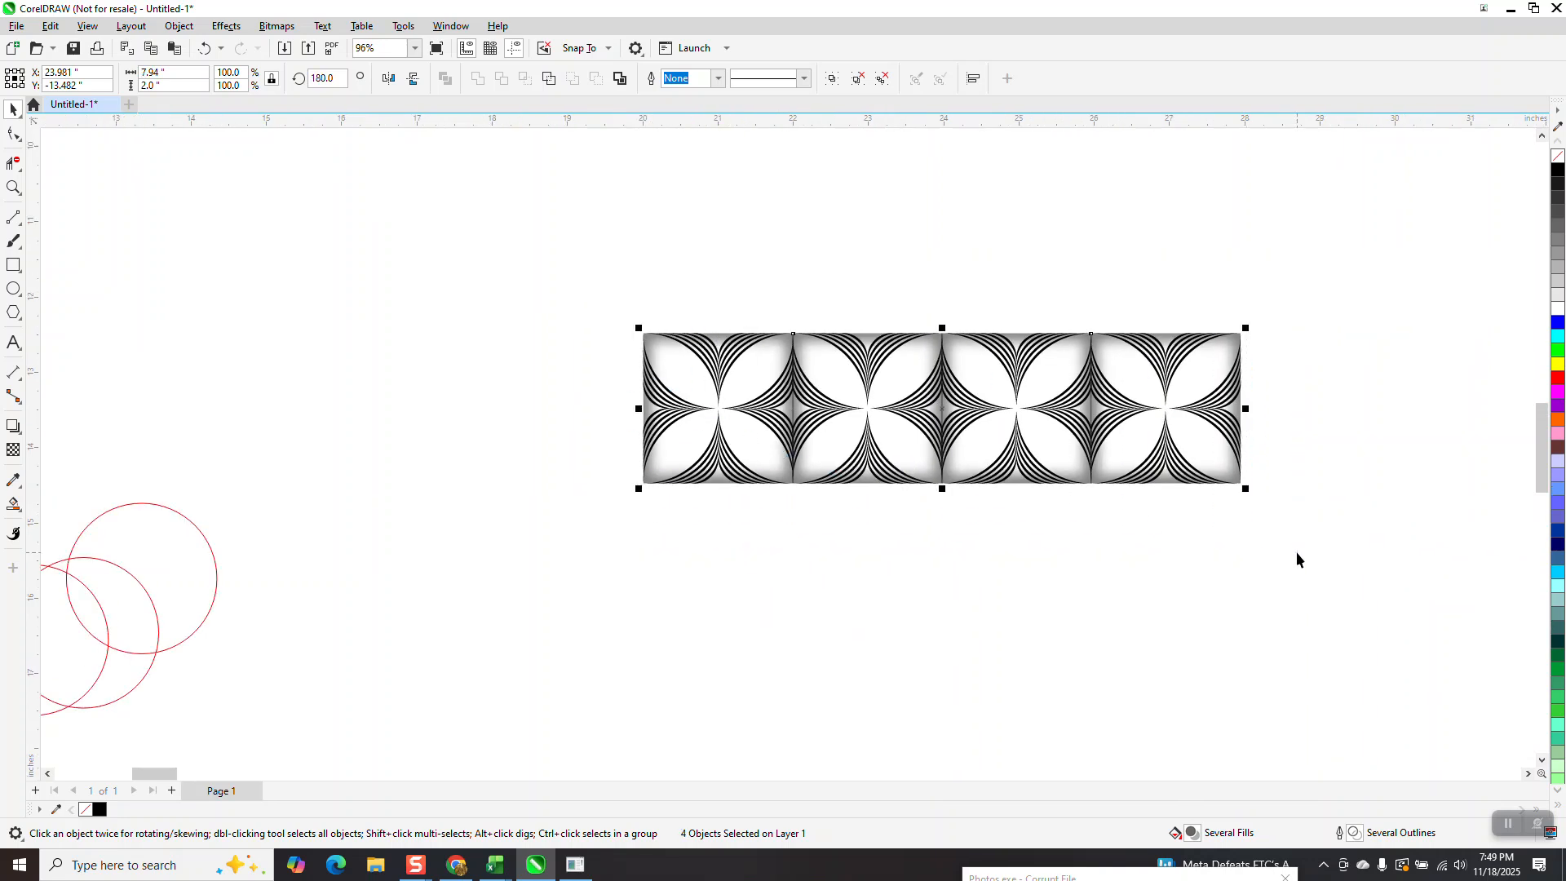
{"action": "key", "text": "ctrl+g"}
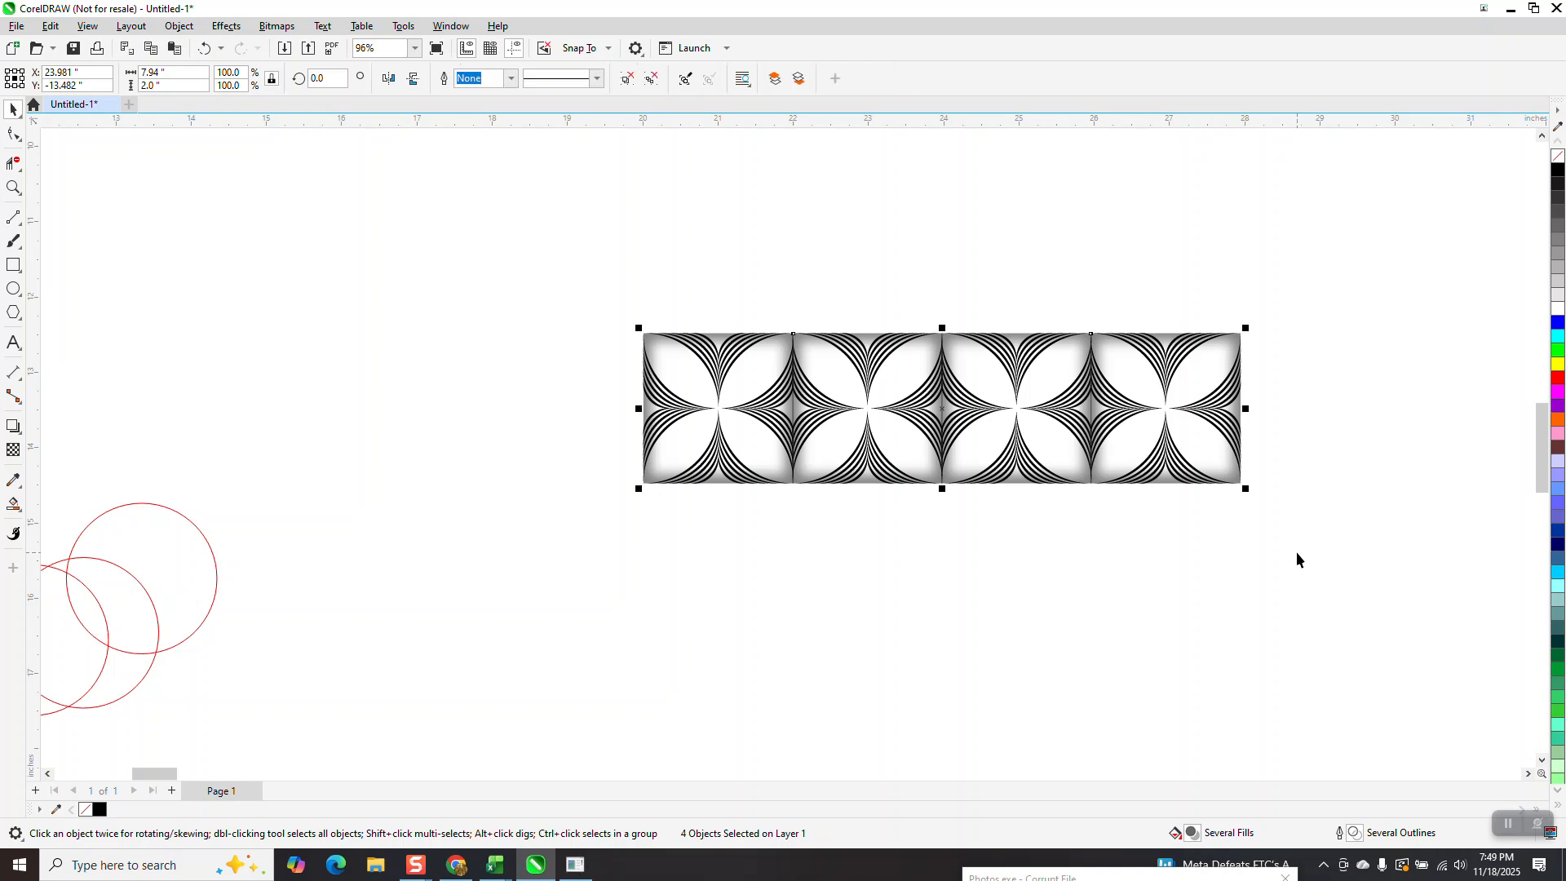
- Add a vertically mirrored copy of the grouped row directly below it and nudge the copy up 0.02 inches to close the seam
{"action": "left_click_drag", "start_coordinate": [942, 328], "coordinate": [945, 490]}
{"action": "right_click", "coordinate": [945, 489]}
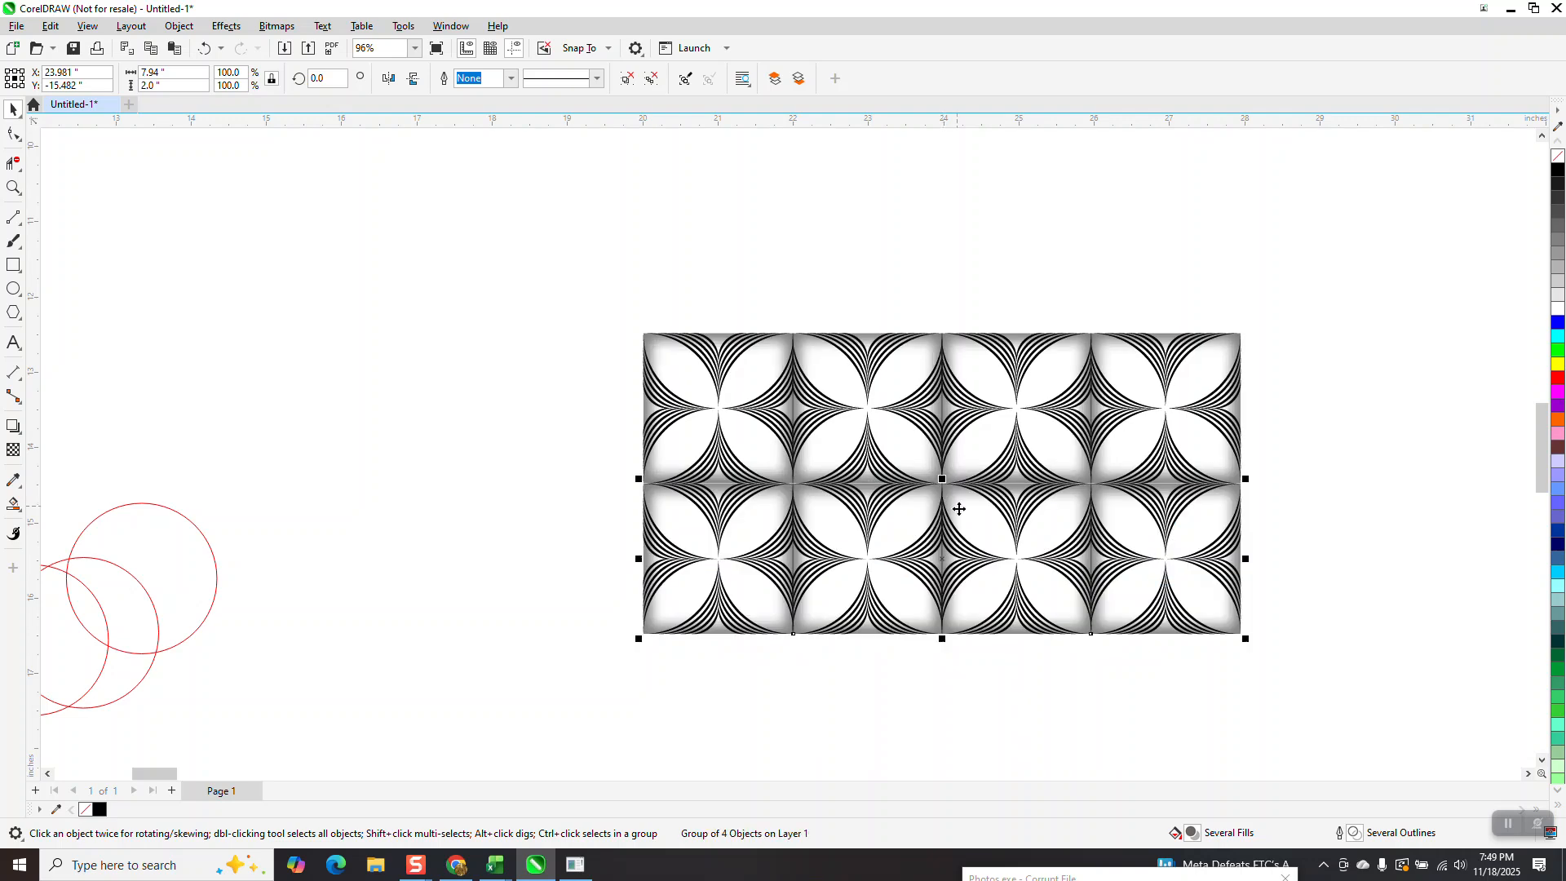
{"action": "scroll", "coordinate": [775, 269], "scroll_direction": "down", "scroll_amount": 3}
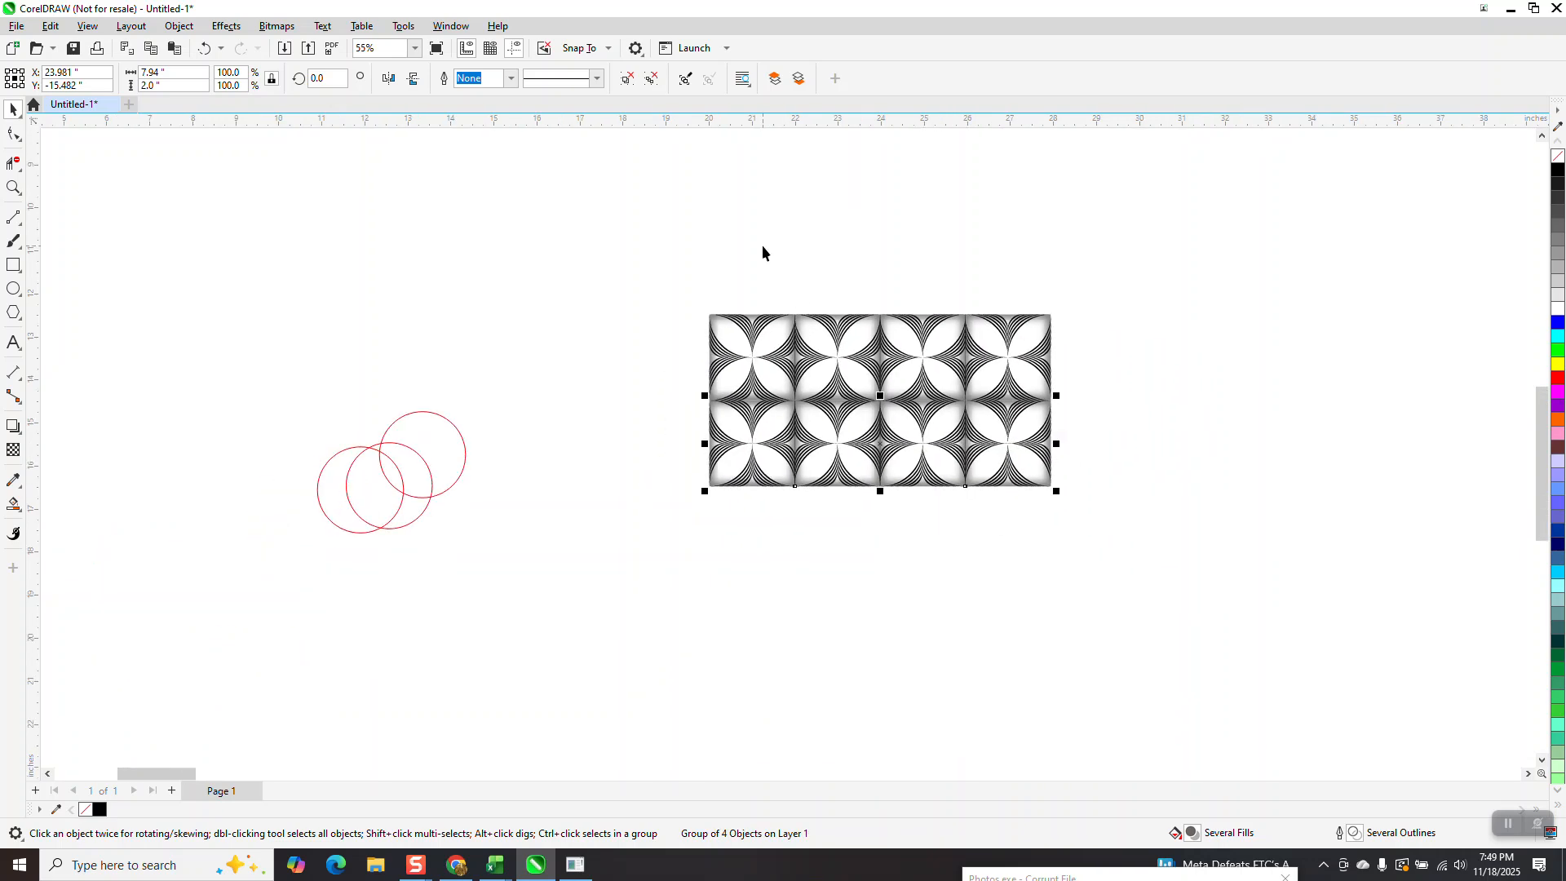
{"action": "left_click", "coordinate": [13, 187]}
{"action": "left_click_drag", "start_coordinate": [657, 365], "coordinate": [820, 446]}
{"action": "scroll", "coordinate": [684, 385], "scroll_direction": "down", "scroll_amount": 1}
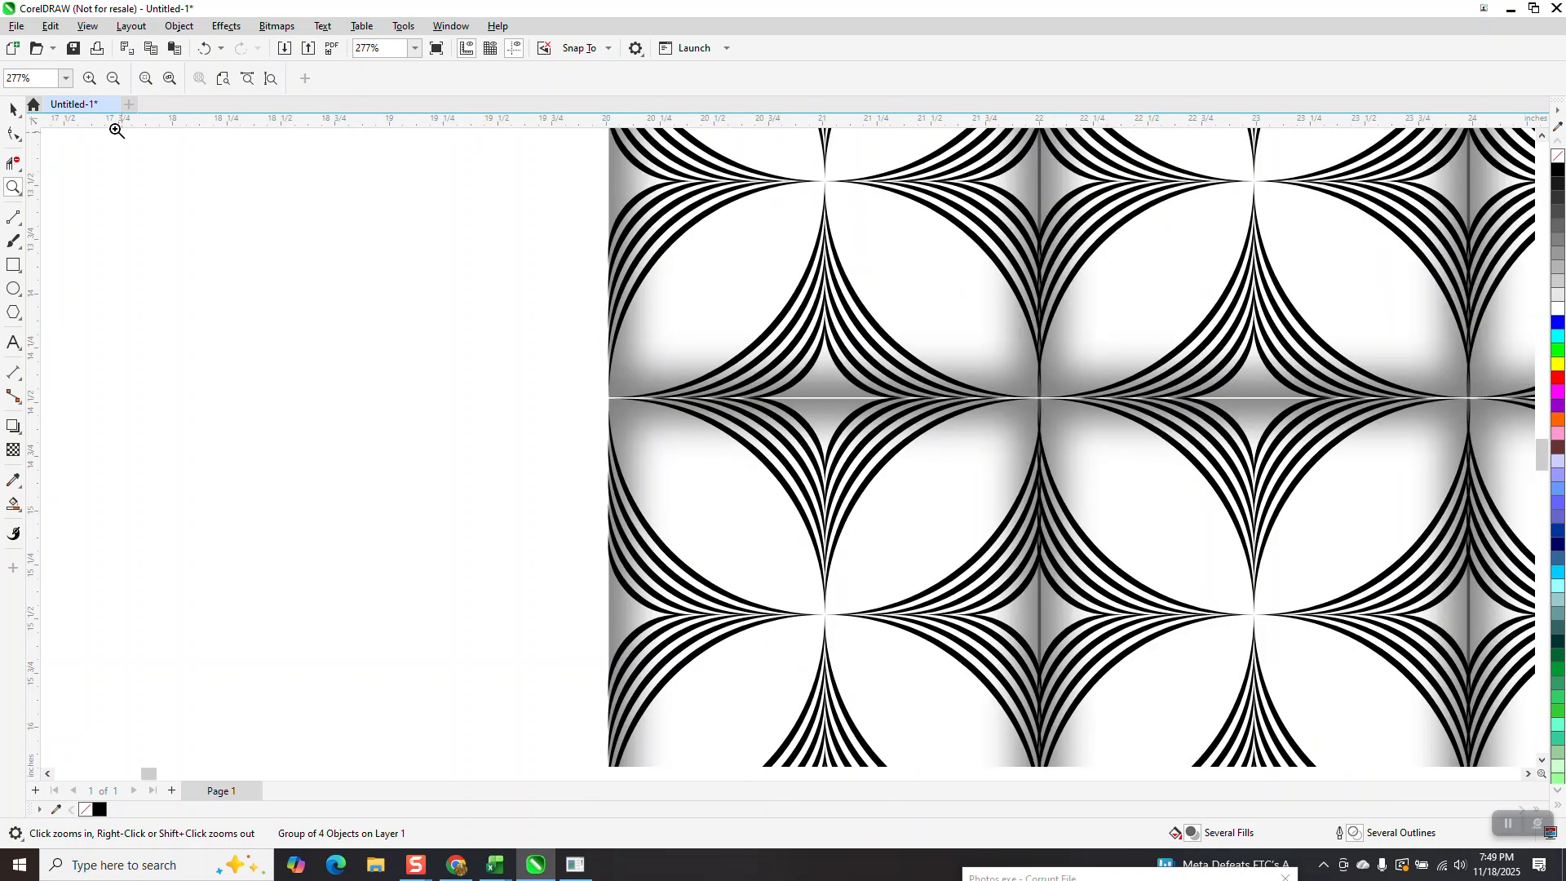
{"action": "scroll", "coordinate": [423, 397], "scroll_direction": "down", "scroll_amount": 1}
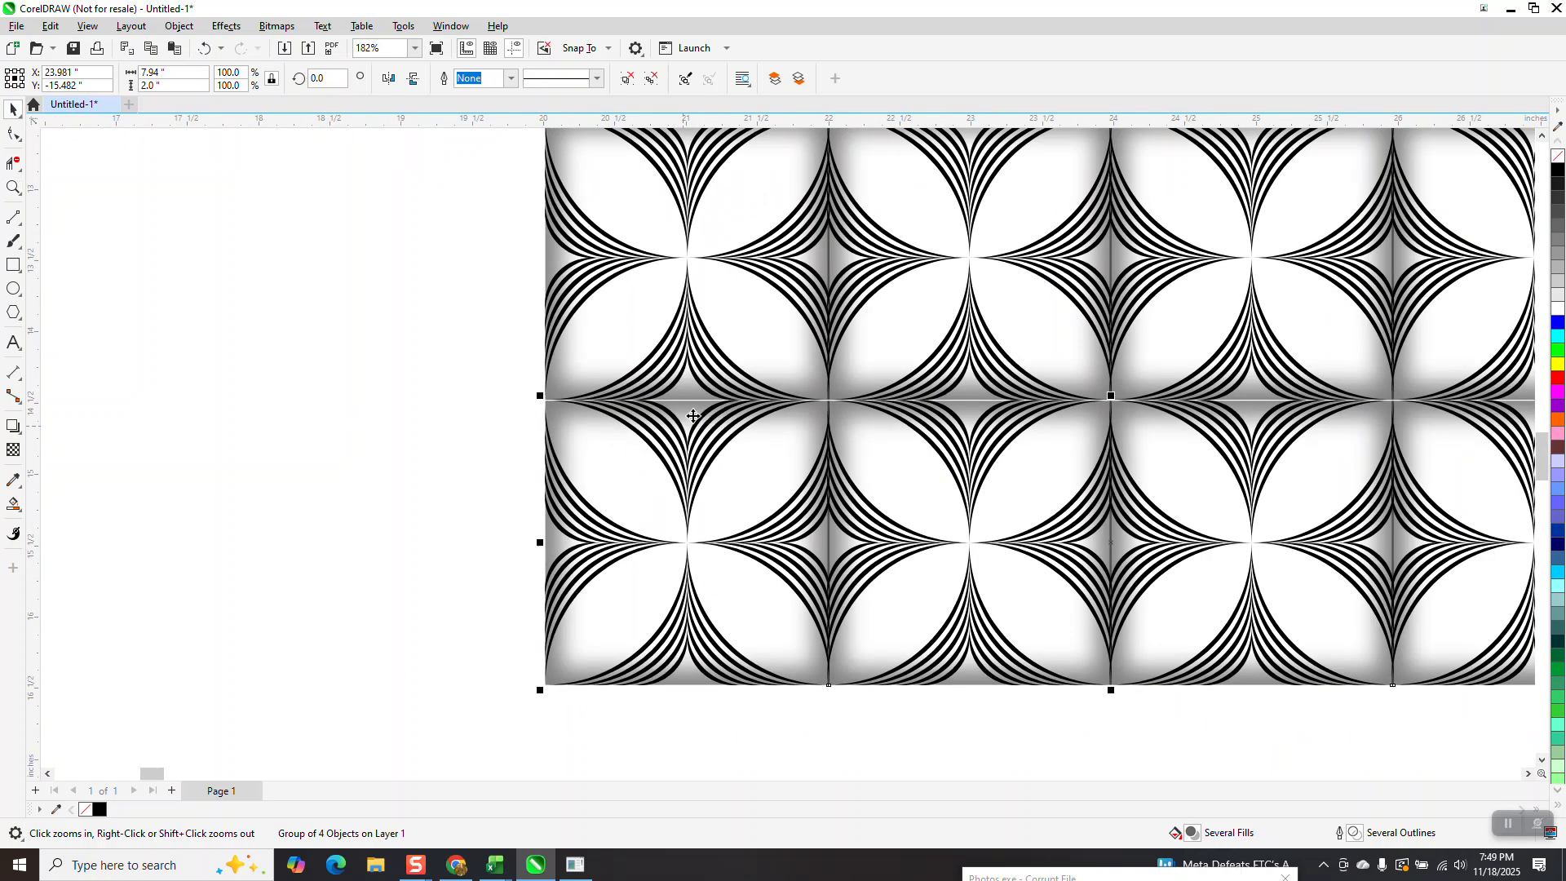
{"action": "key", "text": "Up"}
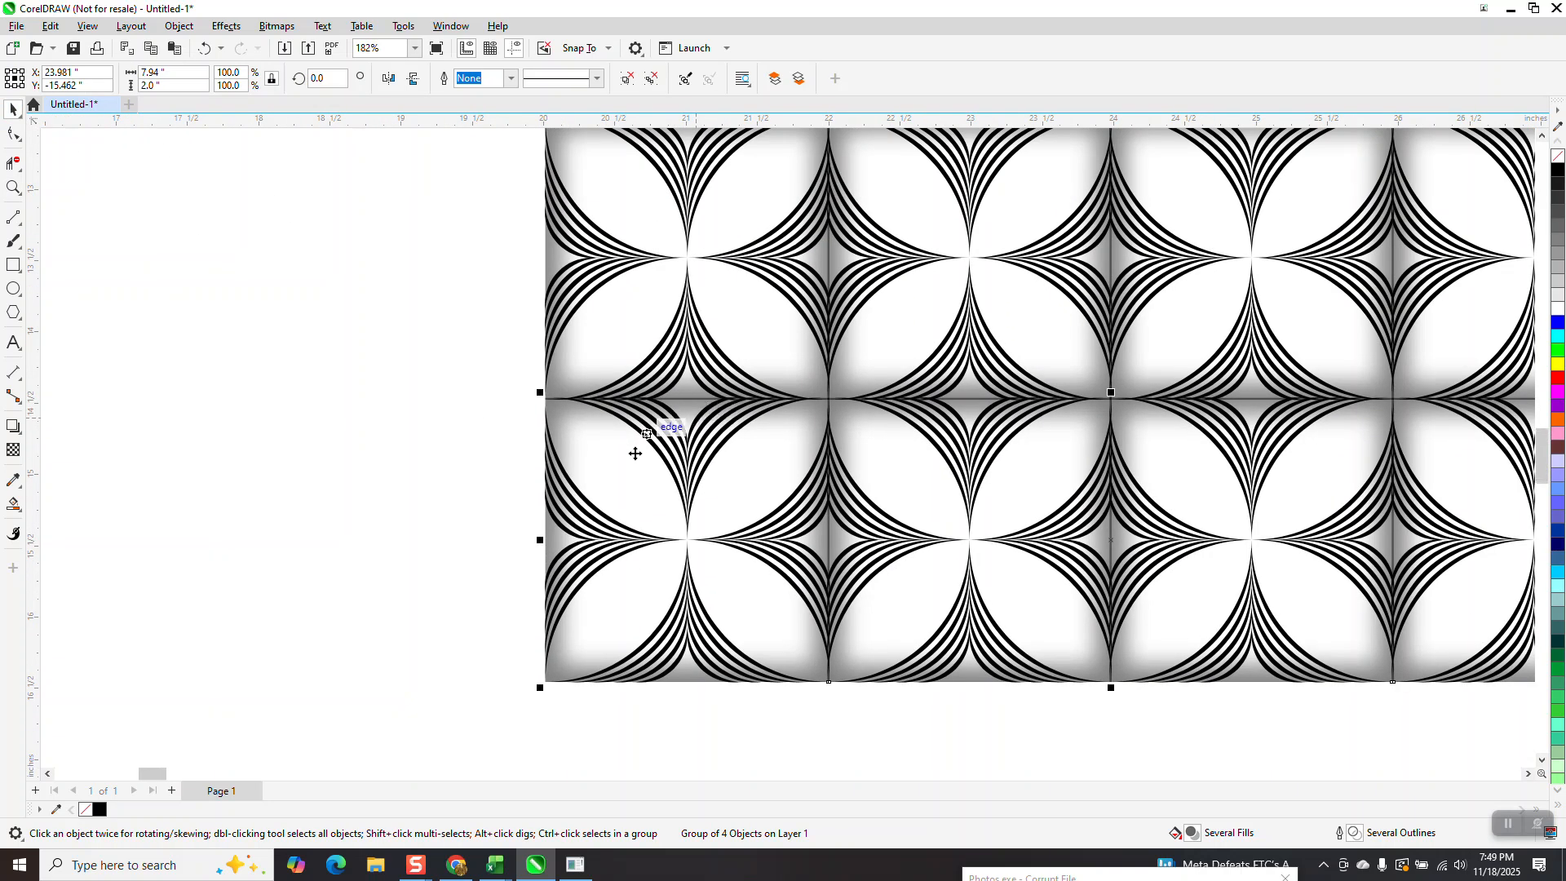
- Select both four-tile rows and group them into one block
{"action": "scroll", "coordinate": [636, 447], "scroll_direction": "down", "scroll_amount": 2}
{"action": "left_click_drag", "start_coordinate": [1094, 580], "coordinate": [1107, 581]}
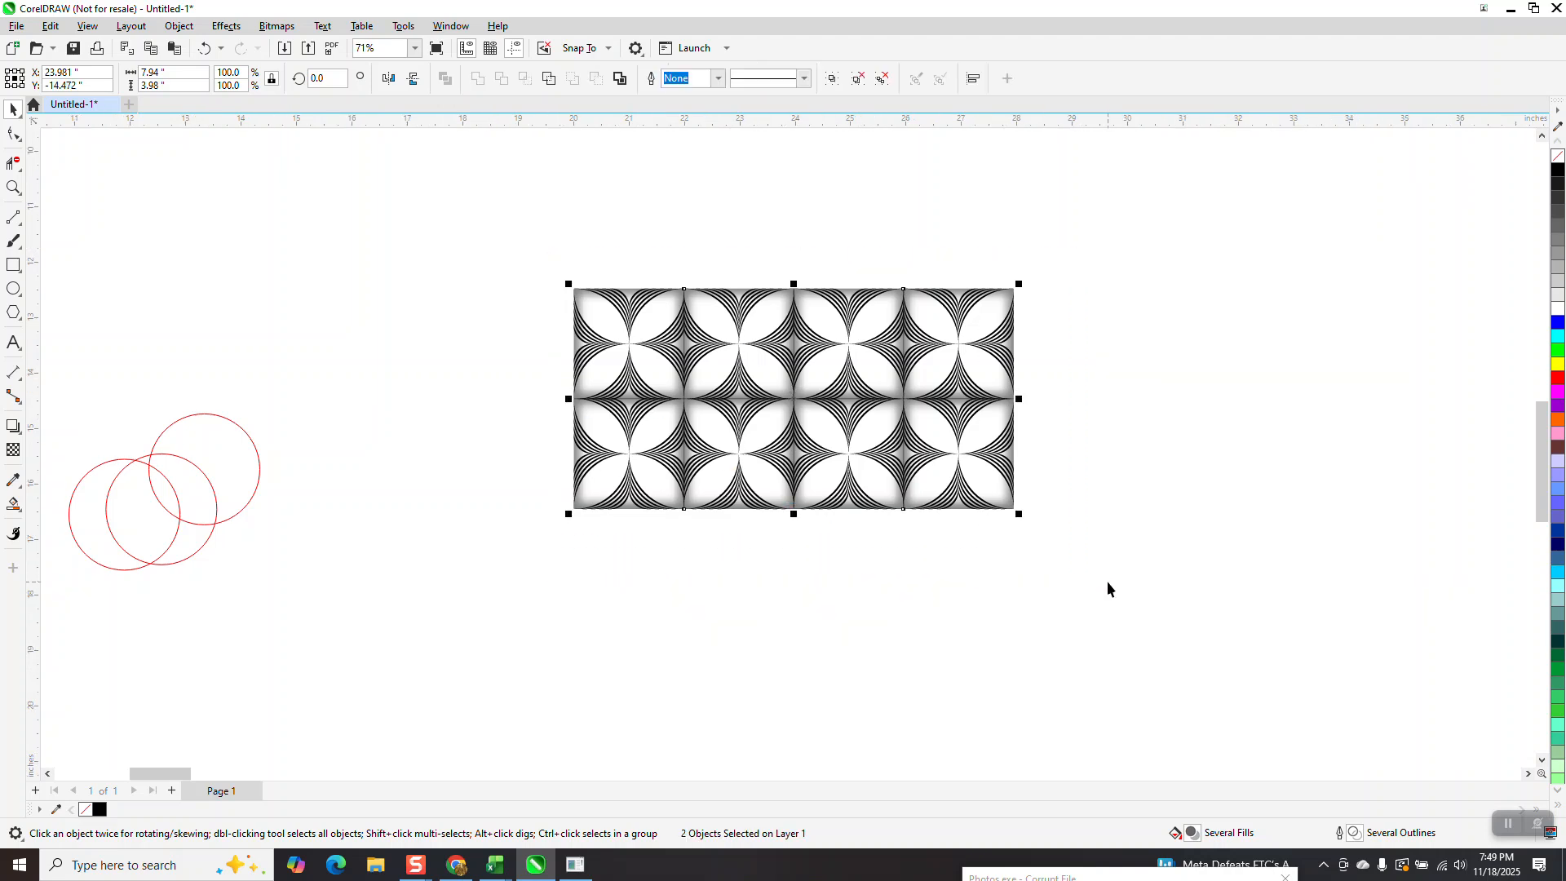
{"action": "key", "text": "ctrl+g"}
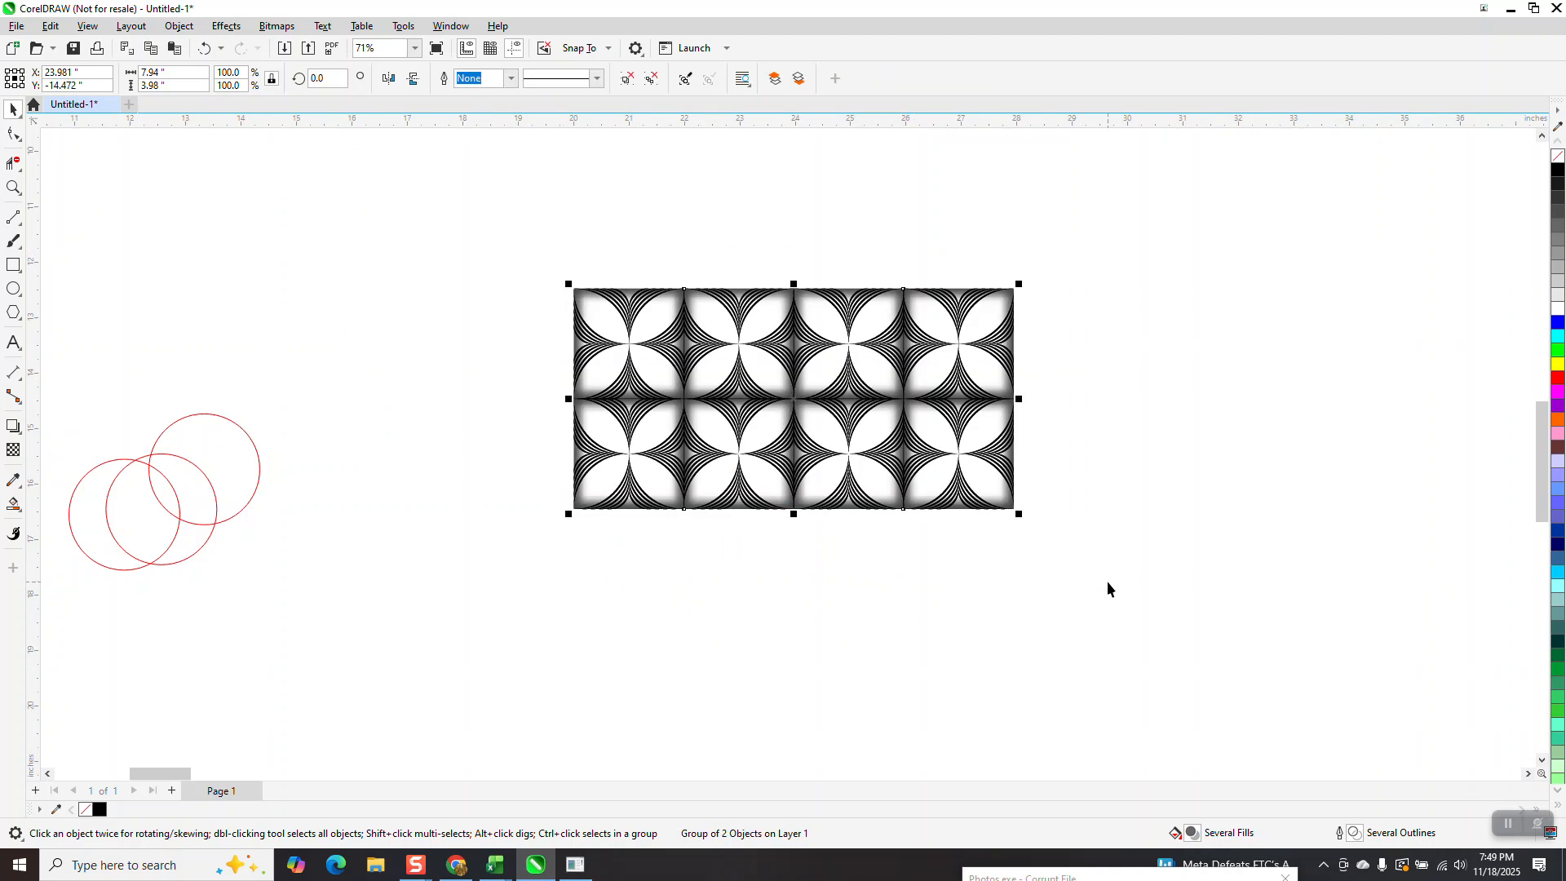
- Add a vertically mirrored copy of the two-row block below it, overlapping by 0.02 inches, and group both blocks
{"action": "left_click_drag", "start_coordinate": [824, 299], "coordinate": [586, 538]}
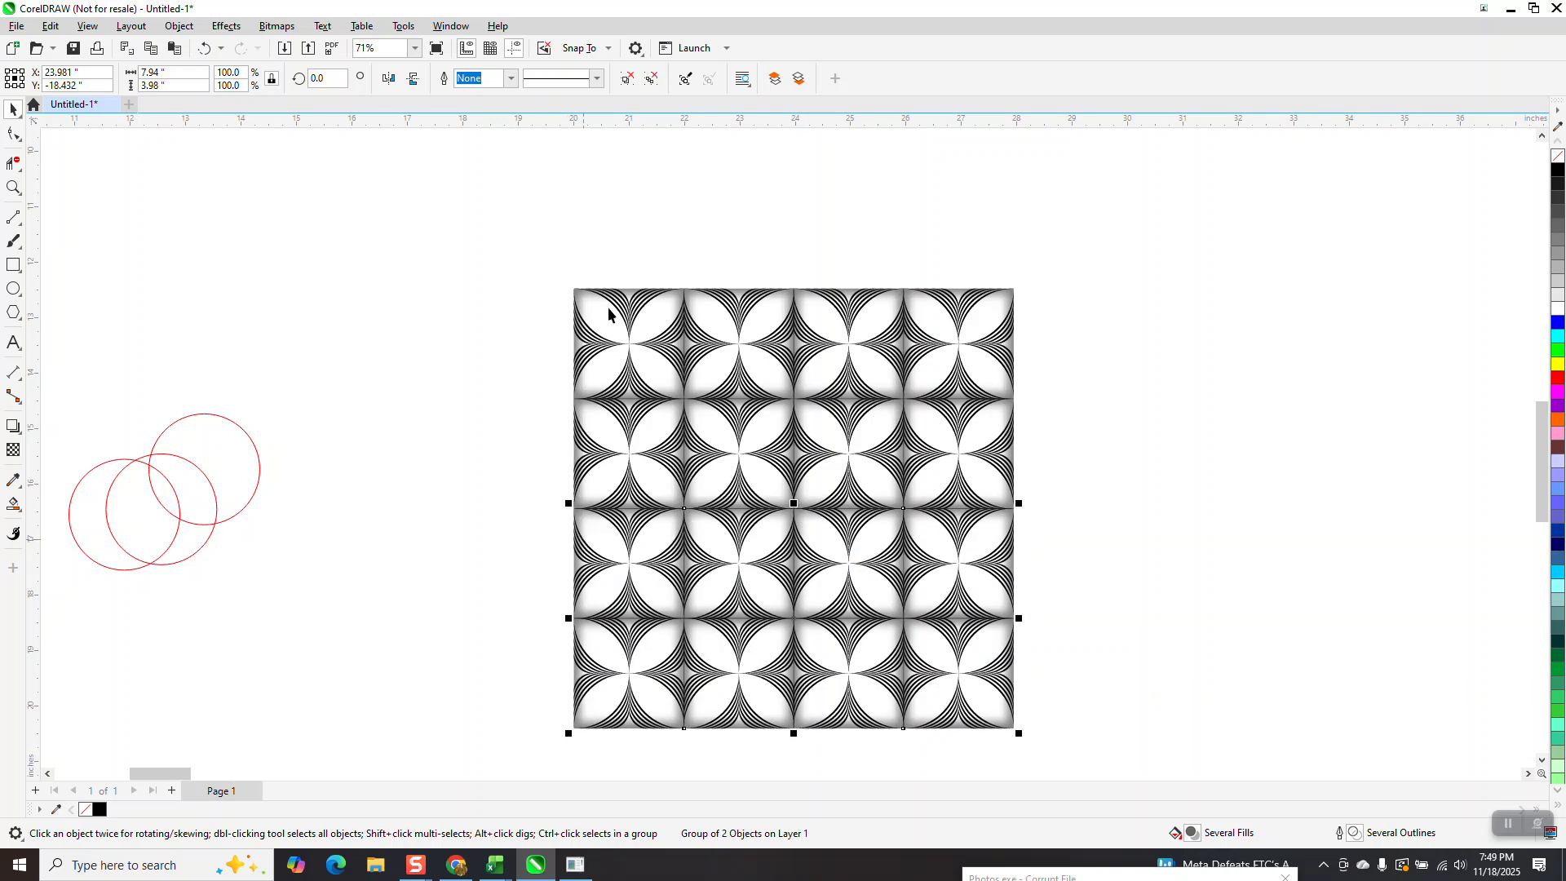
{"action": "left_click_drag", "start_coordinate": [553, 251], "coordinate": [1080, 751]}
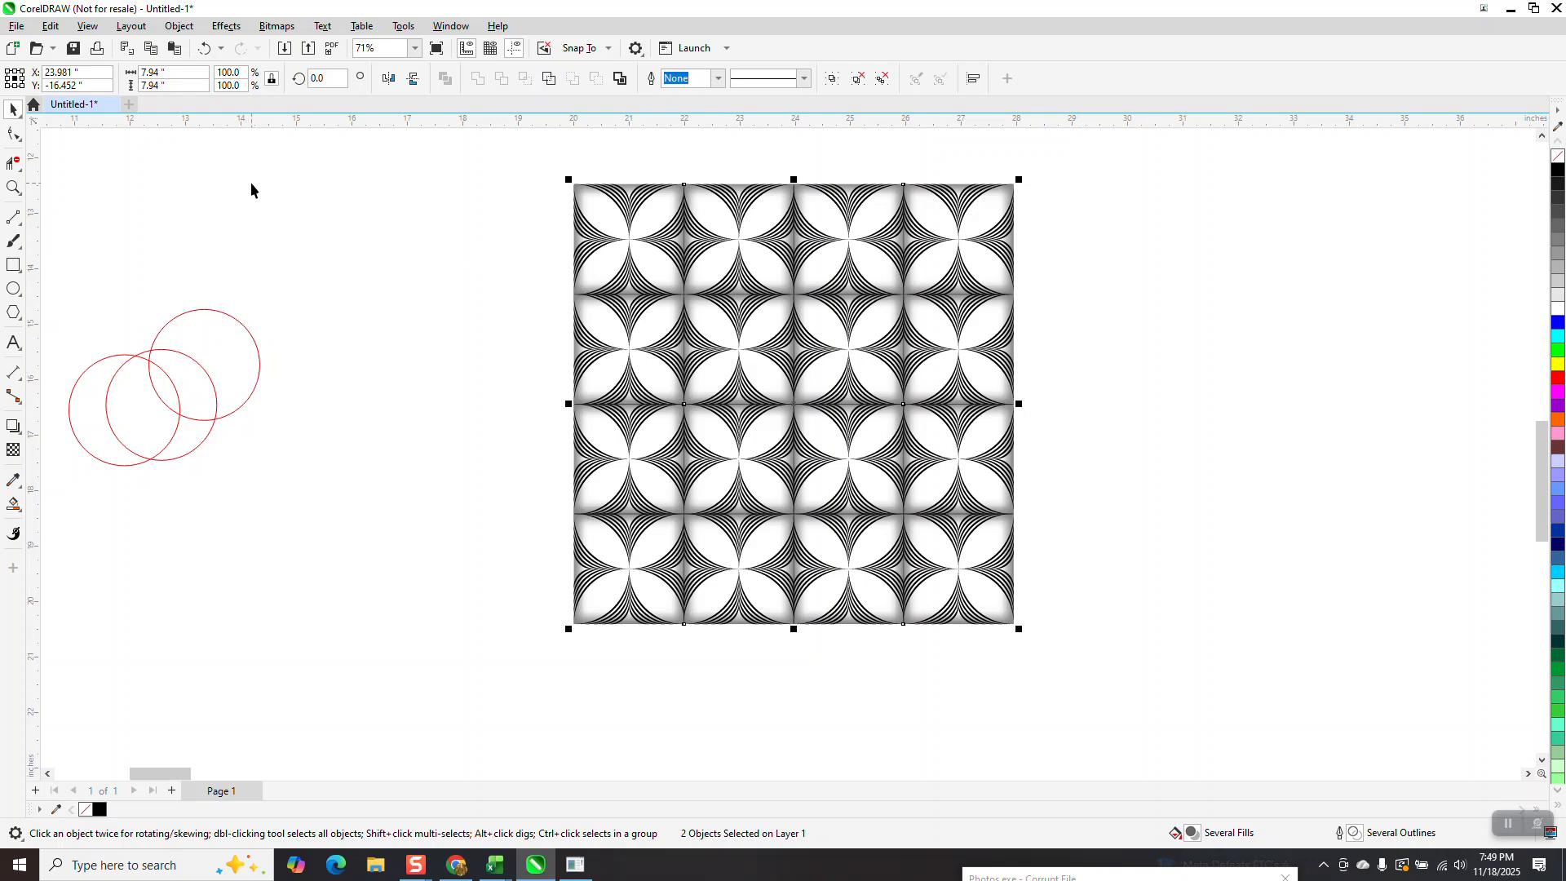
{"action": "key", "text": "ctrl+g"}
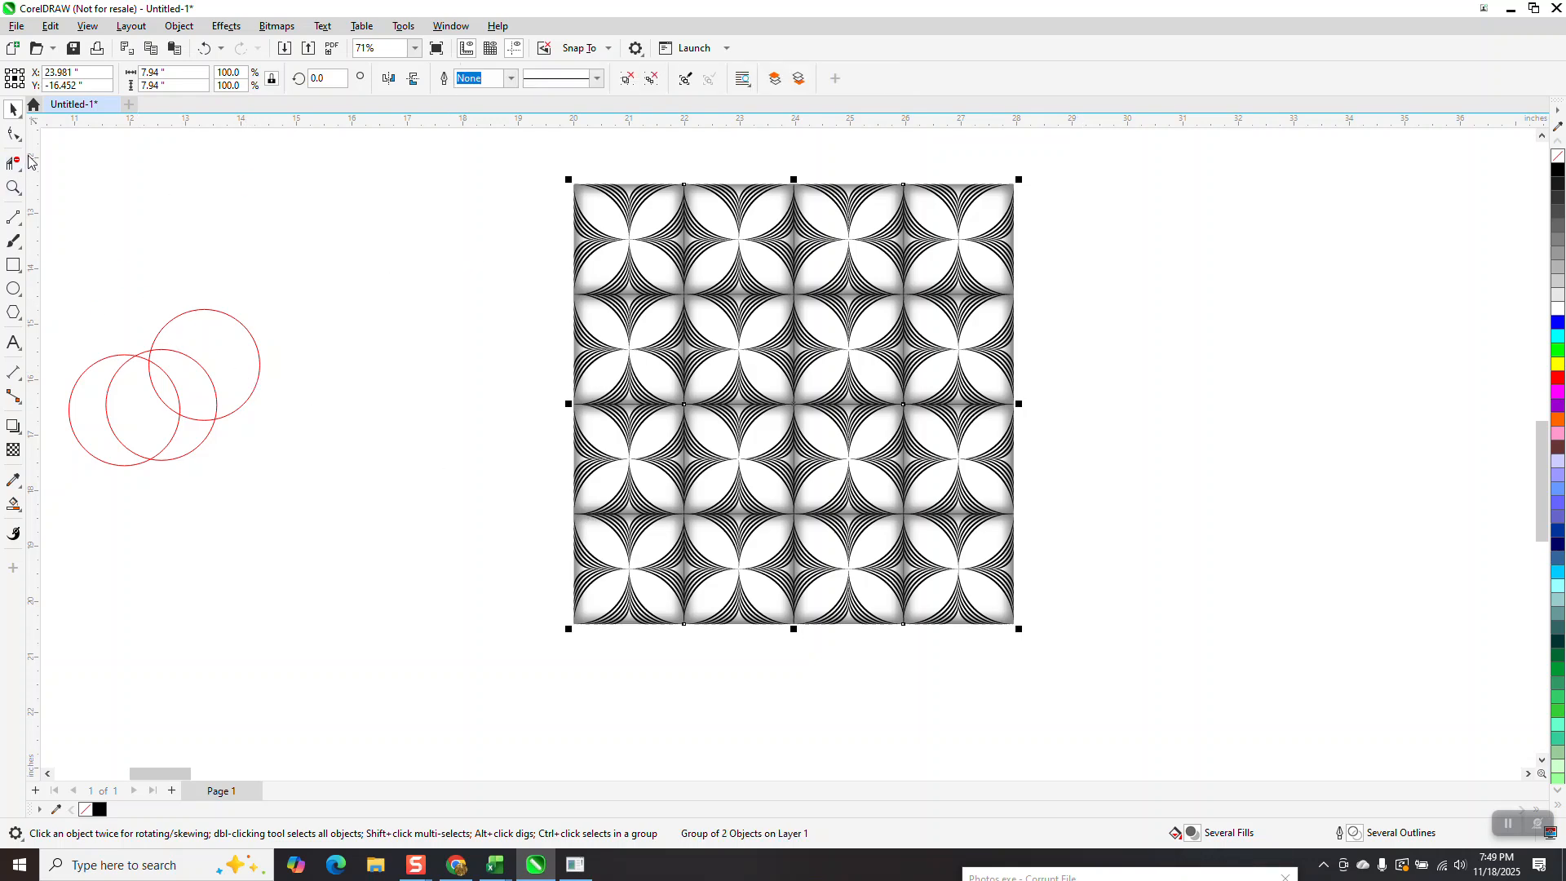
- Examine the seams between the tiles up close and the overall look of the four-by-four pattern
{"action": "left_click", "coordinate": [13, 187]}
{"action": "left_click_drag", "start_coordinate": [666, 242], "coordinate": [856, 359]}
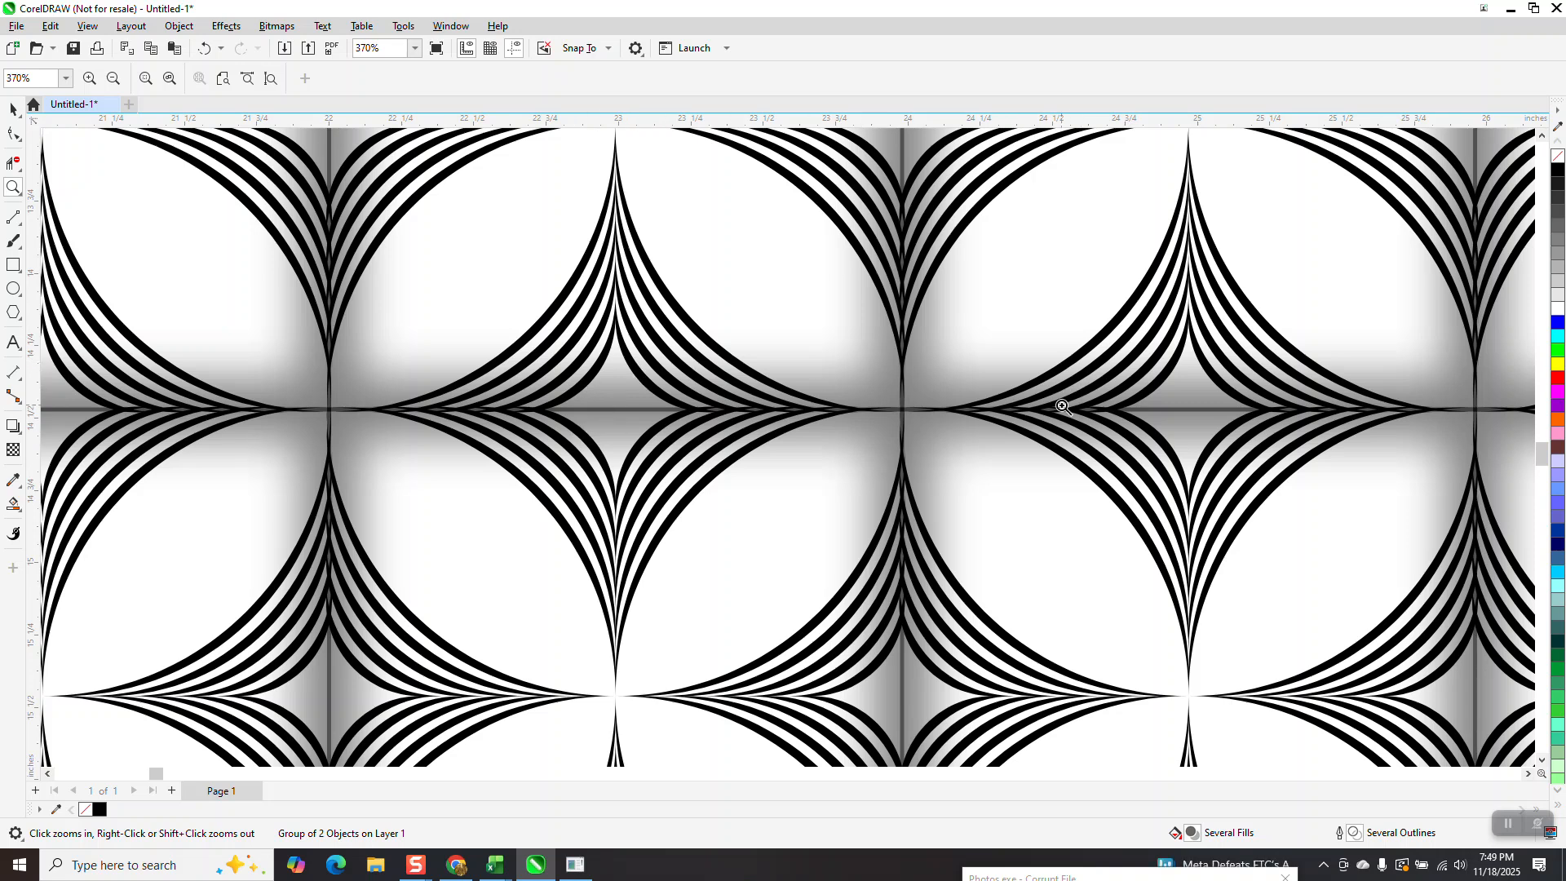
{"action": "right_click", "coordinate": [981, 445]}
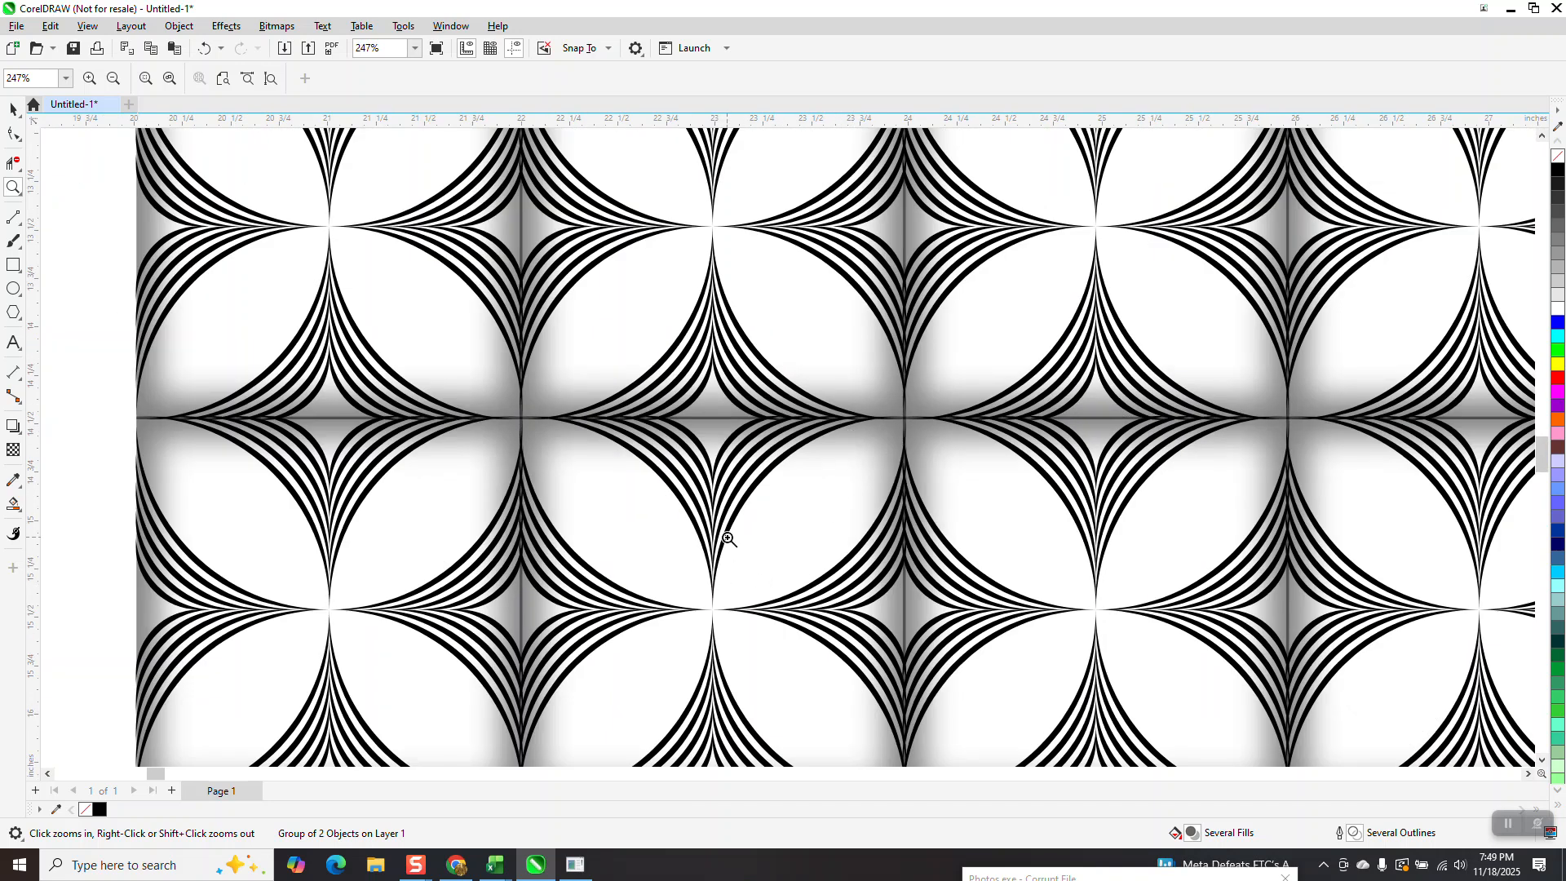
{"action": "right_click", "coordinate": [716, 524]}
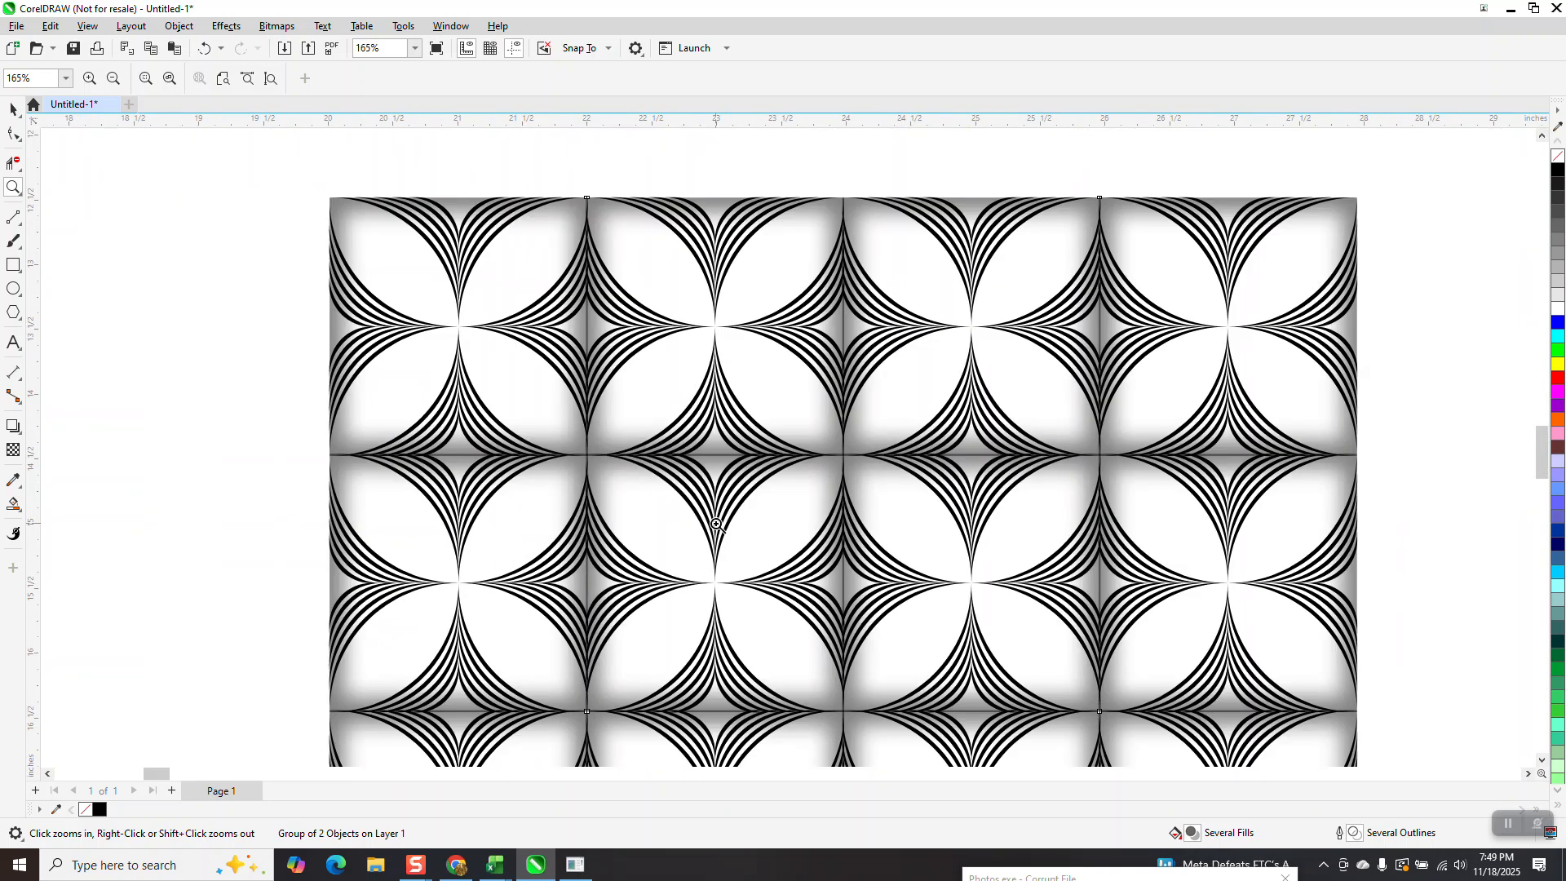
{"action": "right_click", "coordinate": [641, 426]}
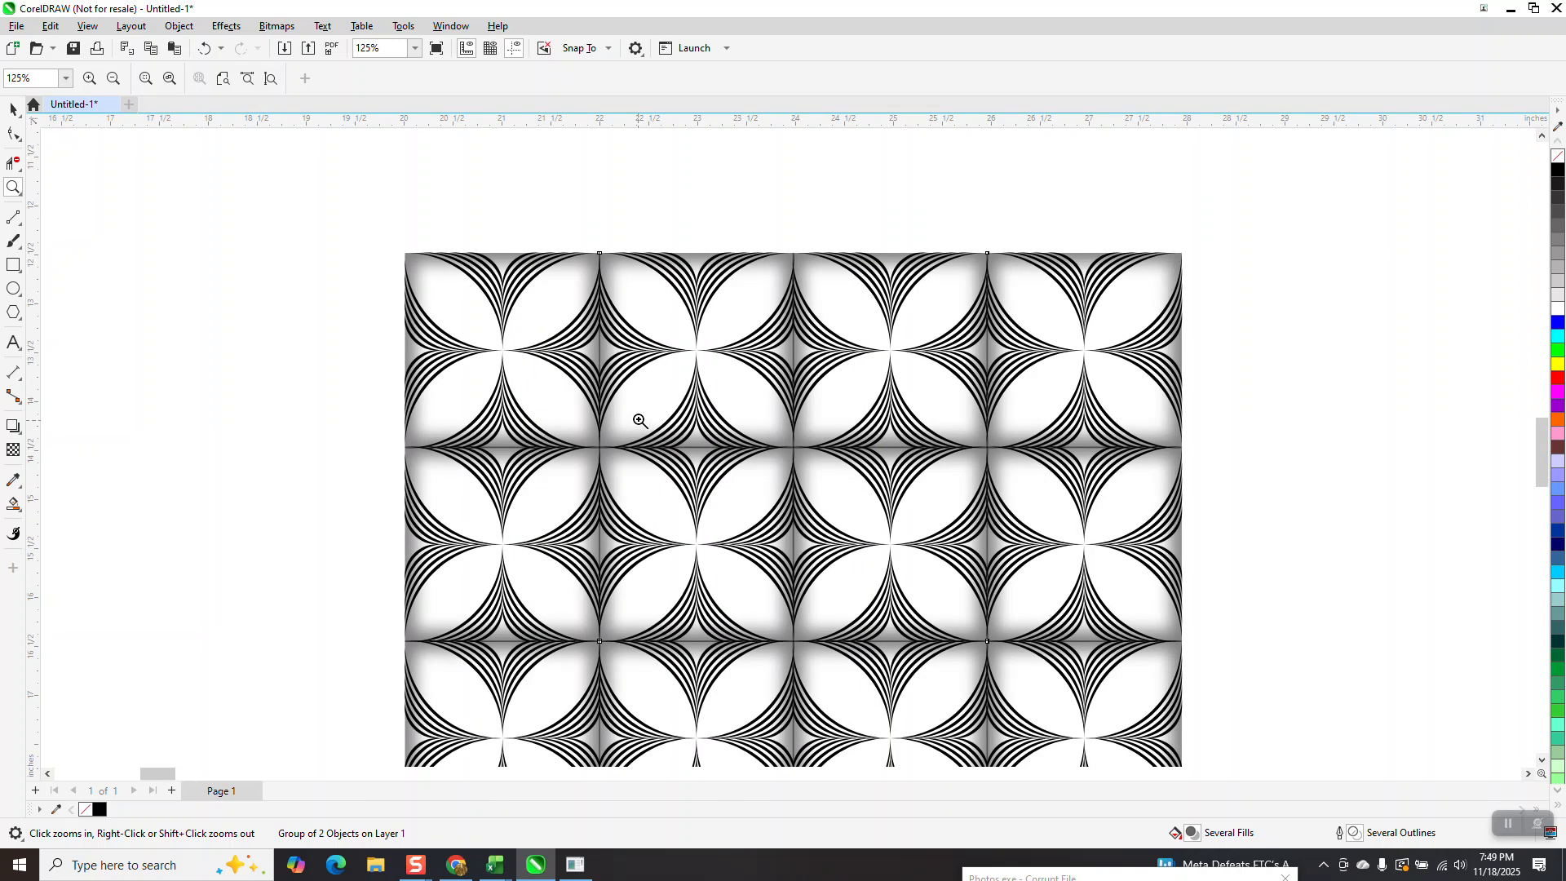
{"action": "right_click", "coordinate": [734, 355]}
{"action": "right_click", "coordinate": [706, 393]}
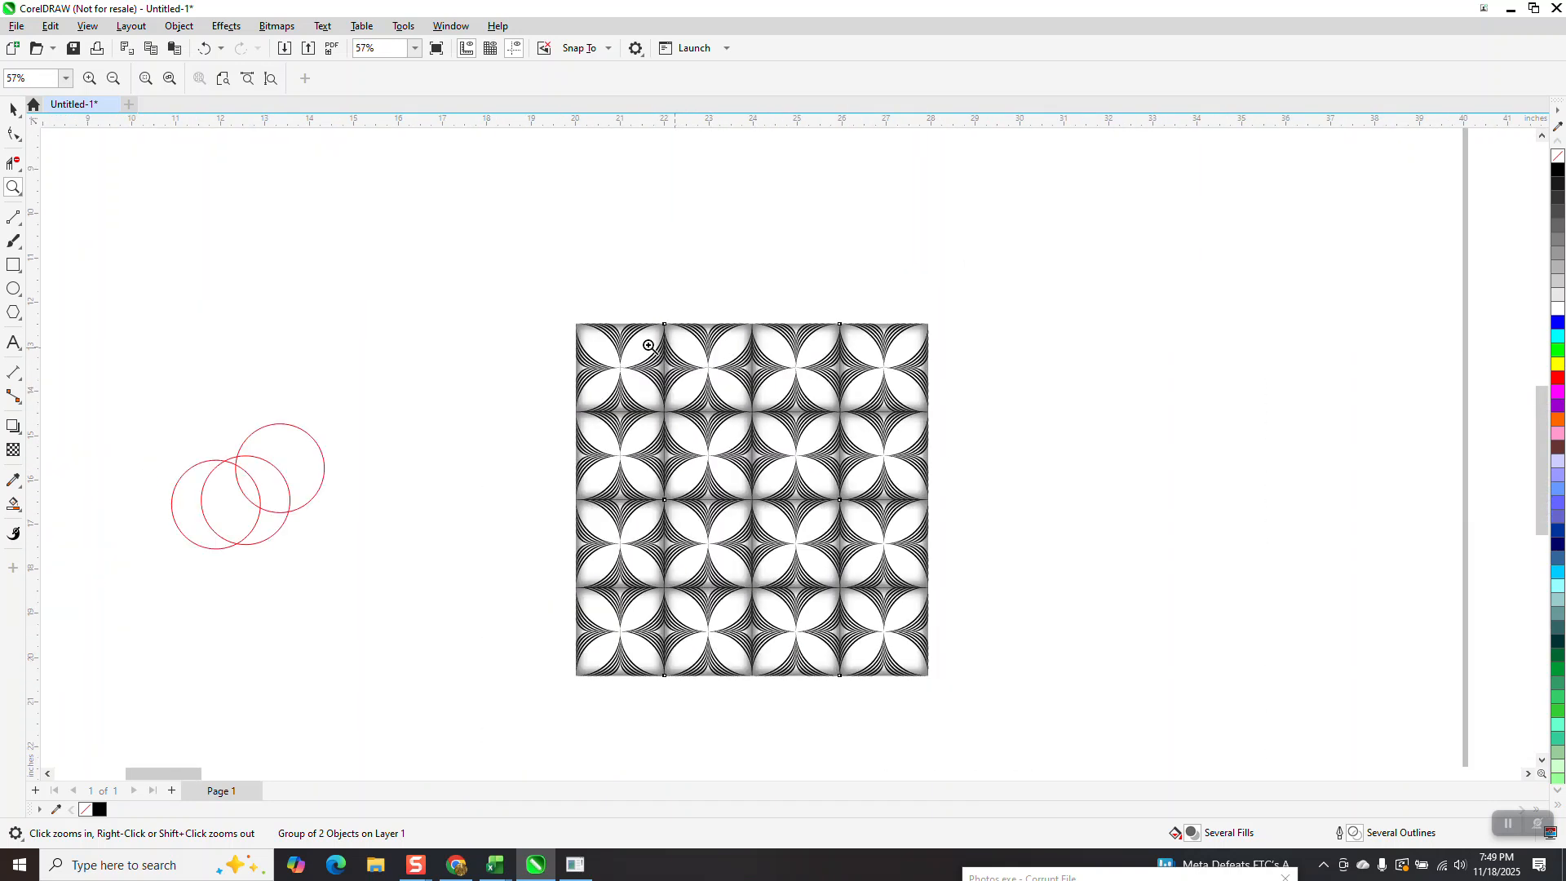
{"action": "left_click_drag", "start_coordinate": [550, 300], "coordinate": [1114, 610]}
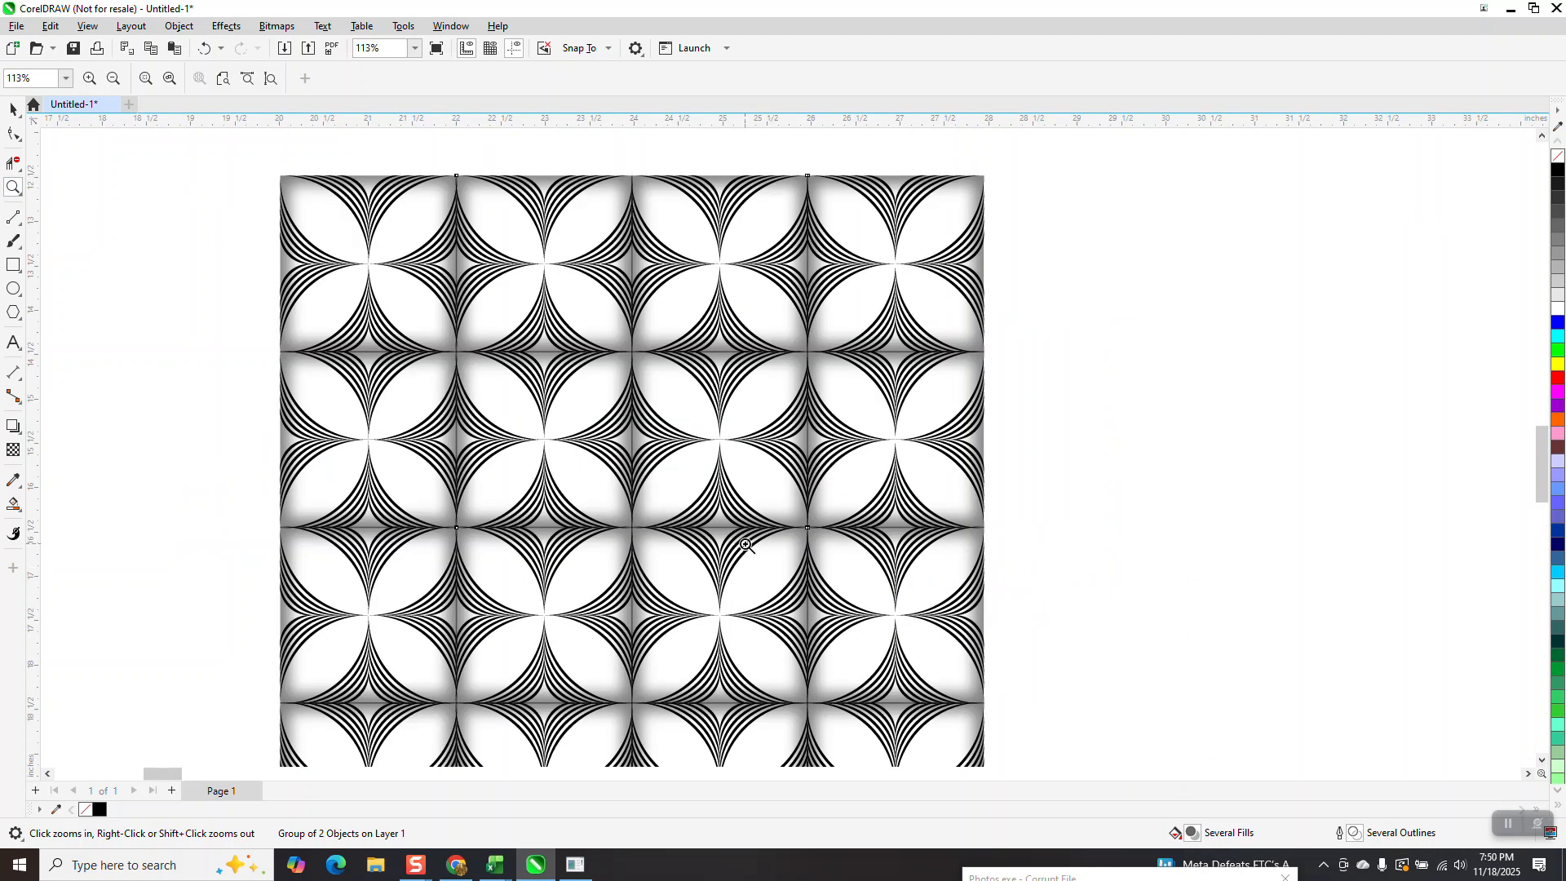
{"action": "scroll", "coordinate": [734, 530], "scroll_direction": "down", "scroll_amount": 1}
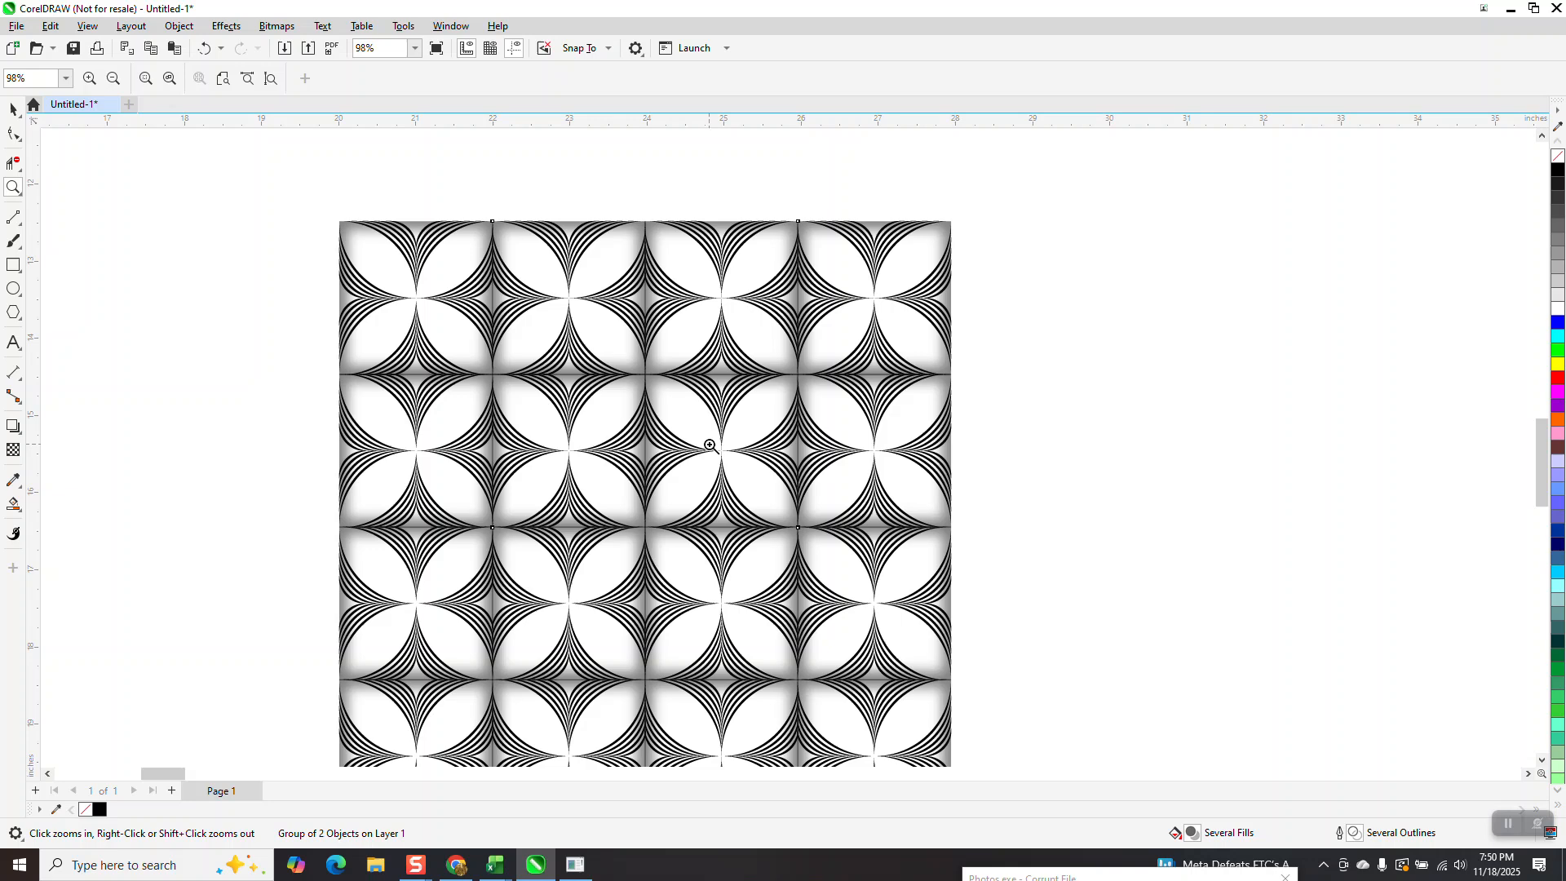
{"action": "right_click", "coordinate": [709, 446]}
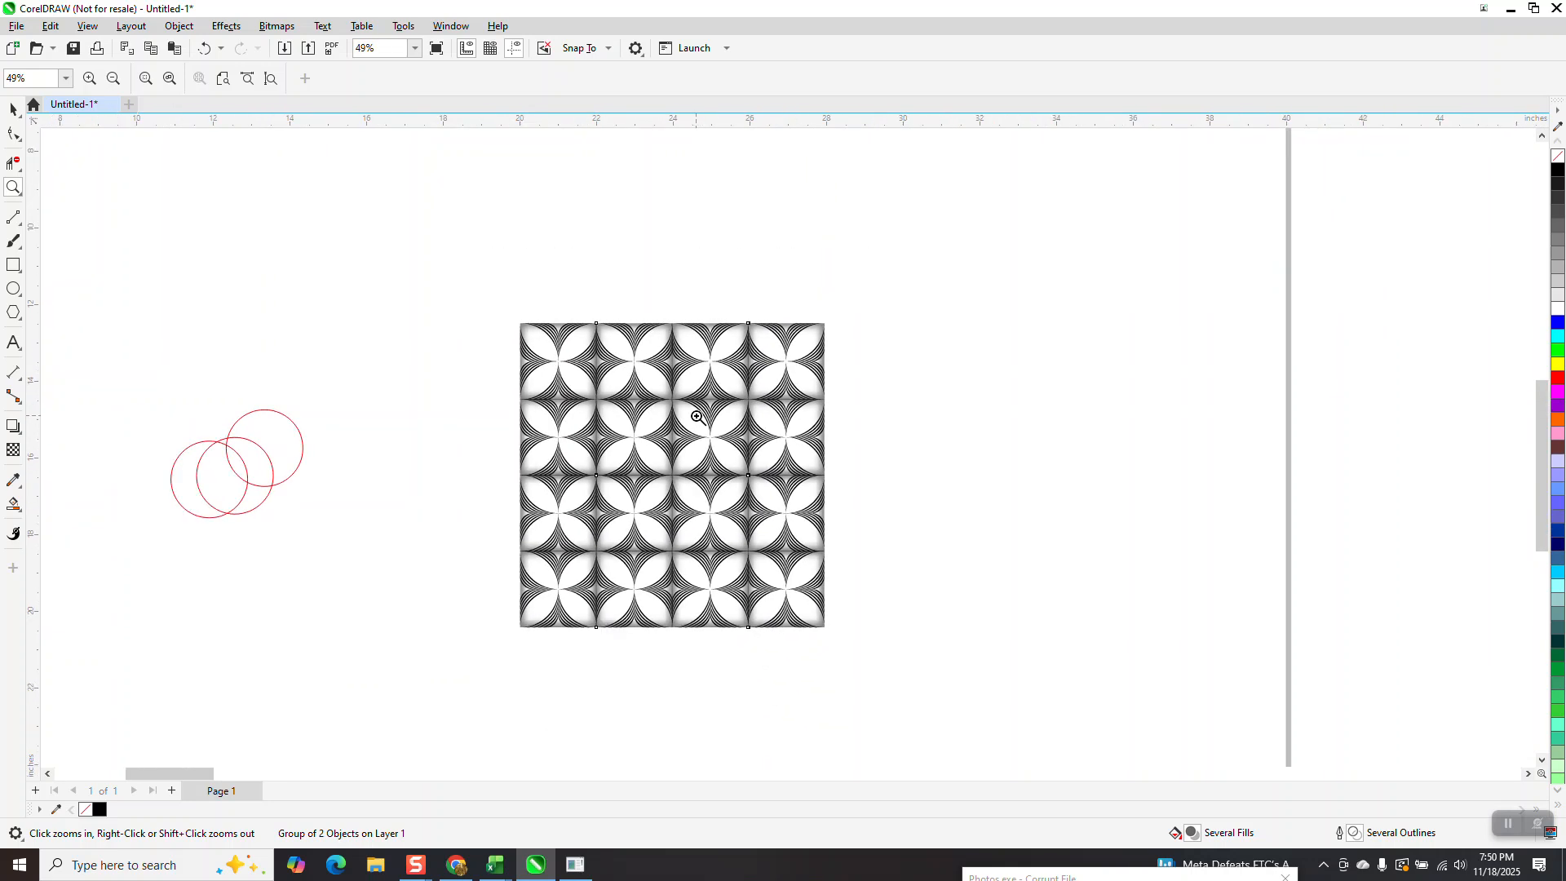